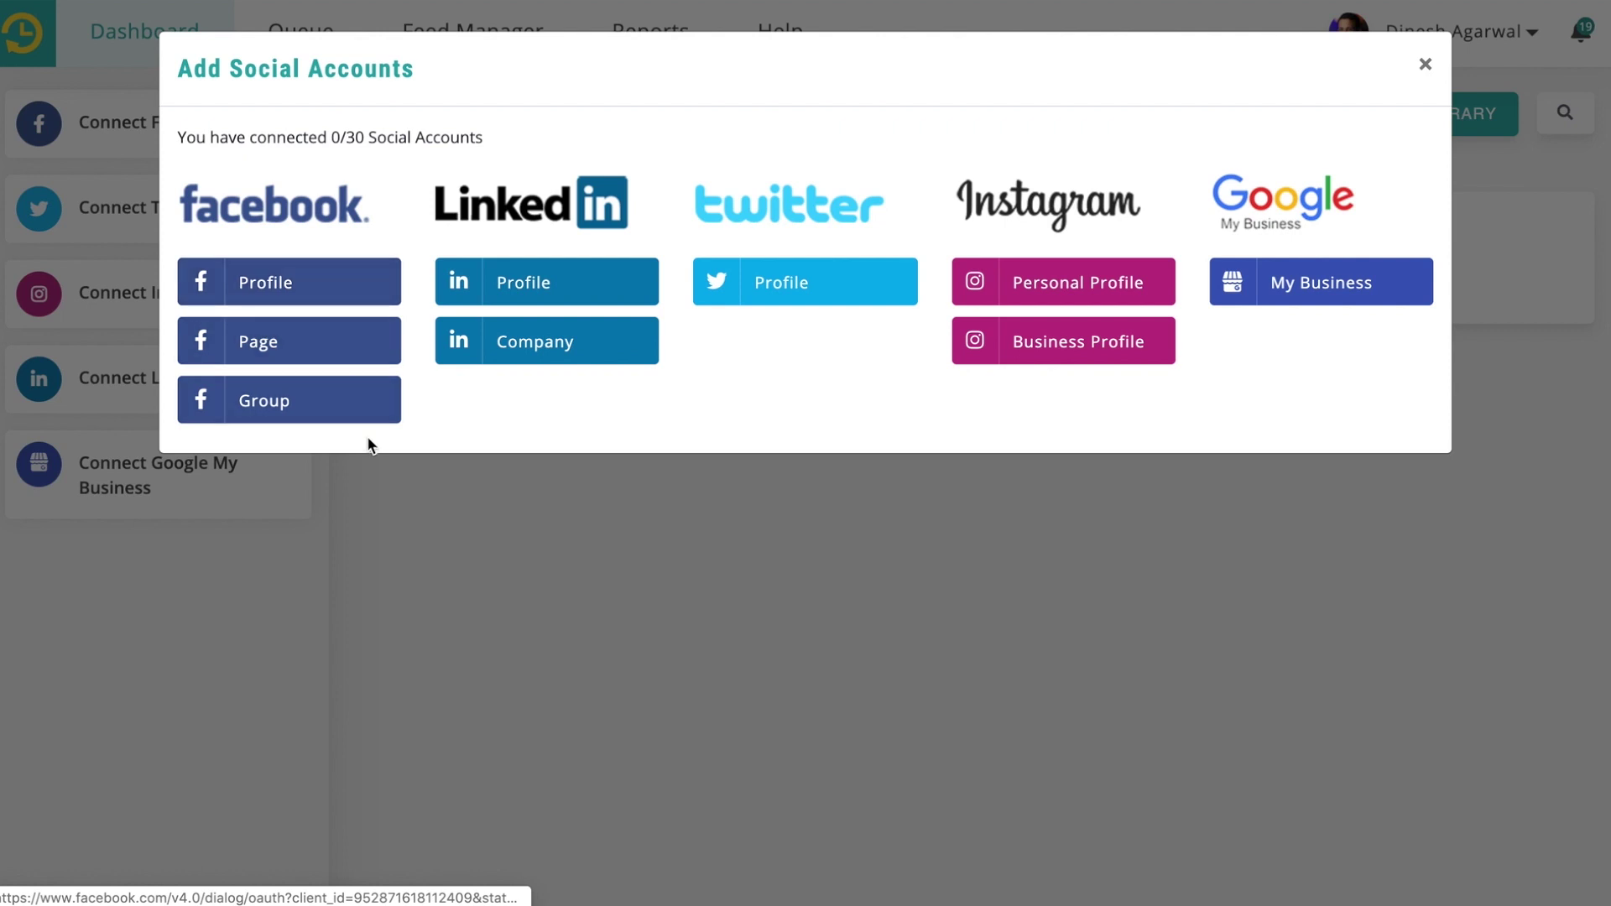
Add the Recur Post Facebook page as a connected account and return to the Dashboard.
left_click(317, 337)
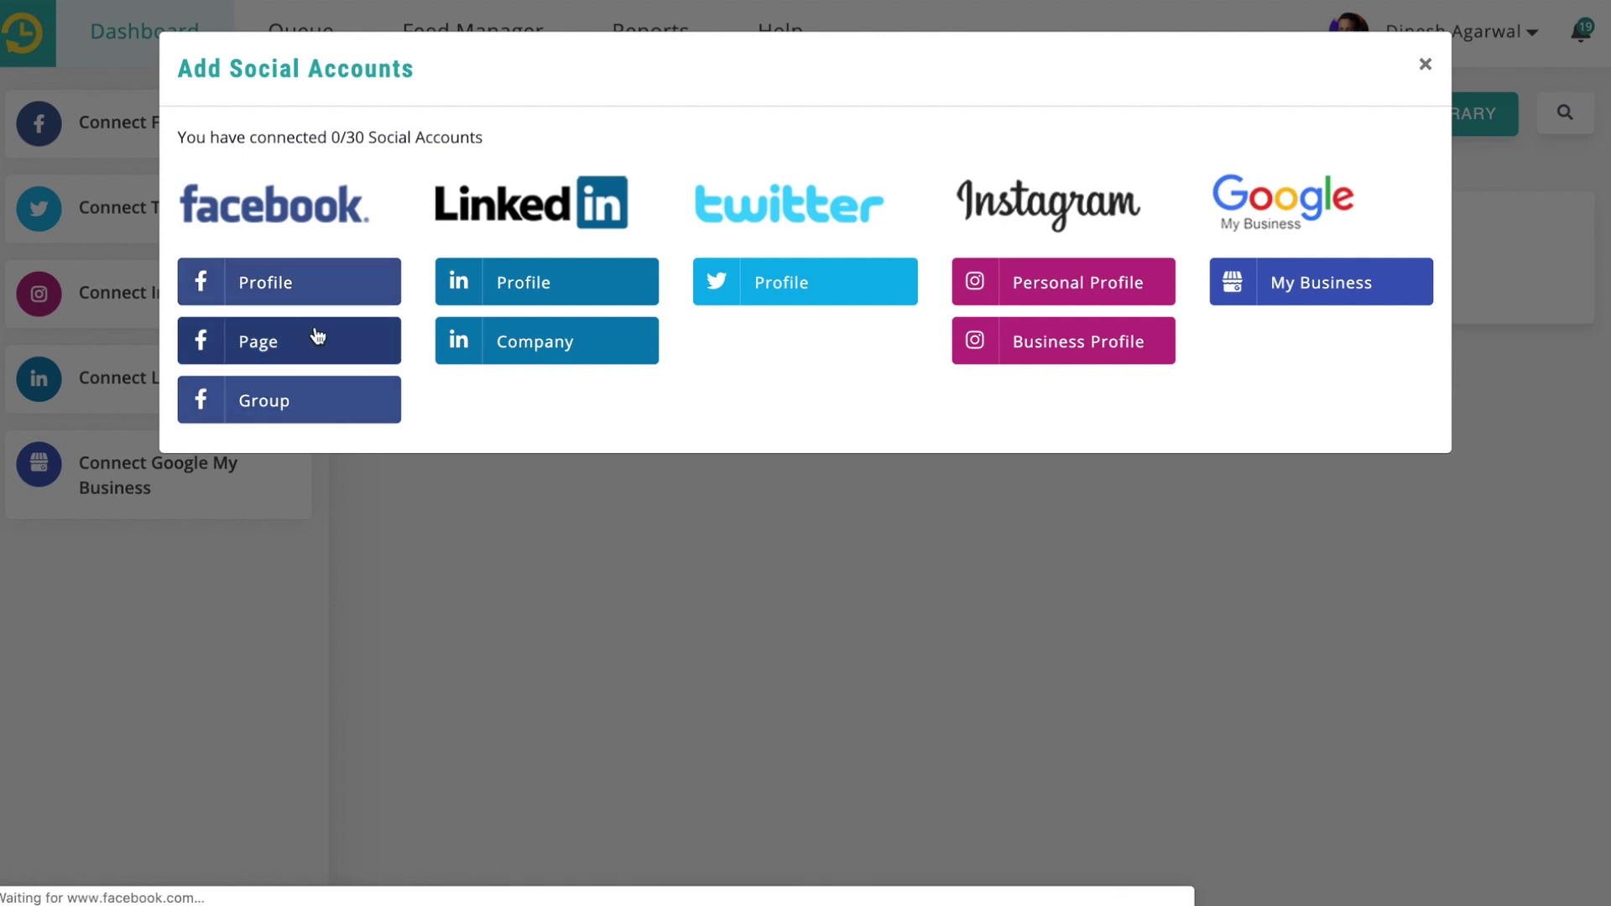
scroll(833, 581, "down", 15)
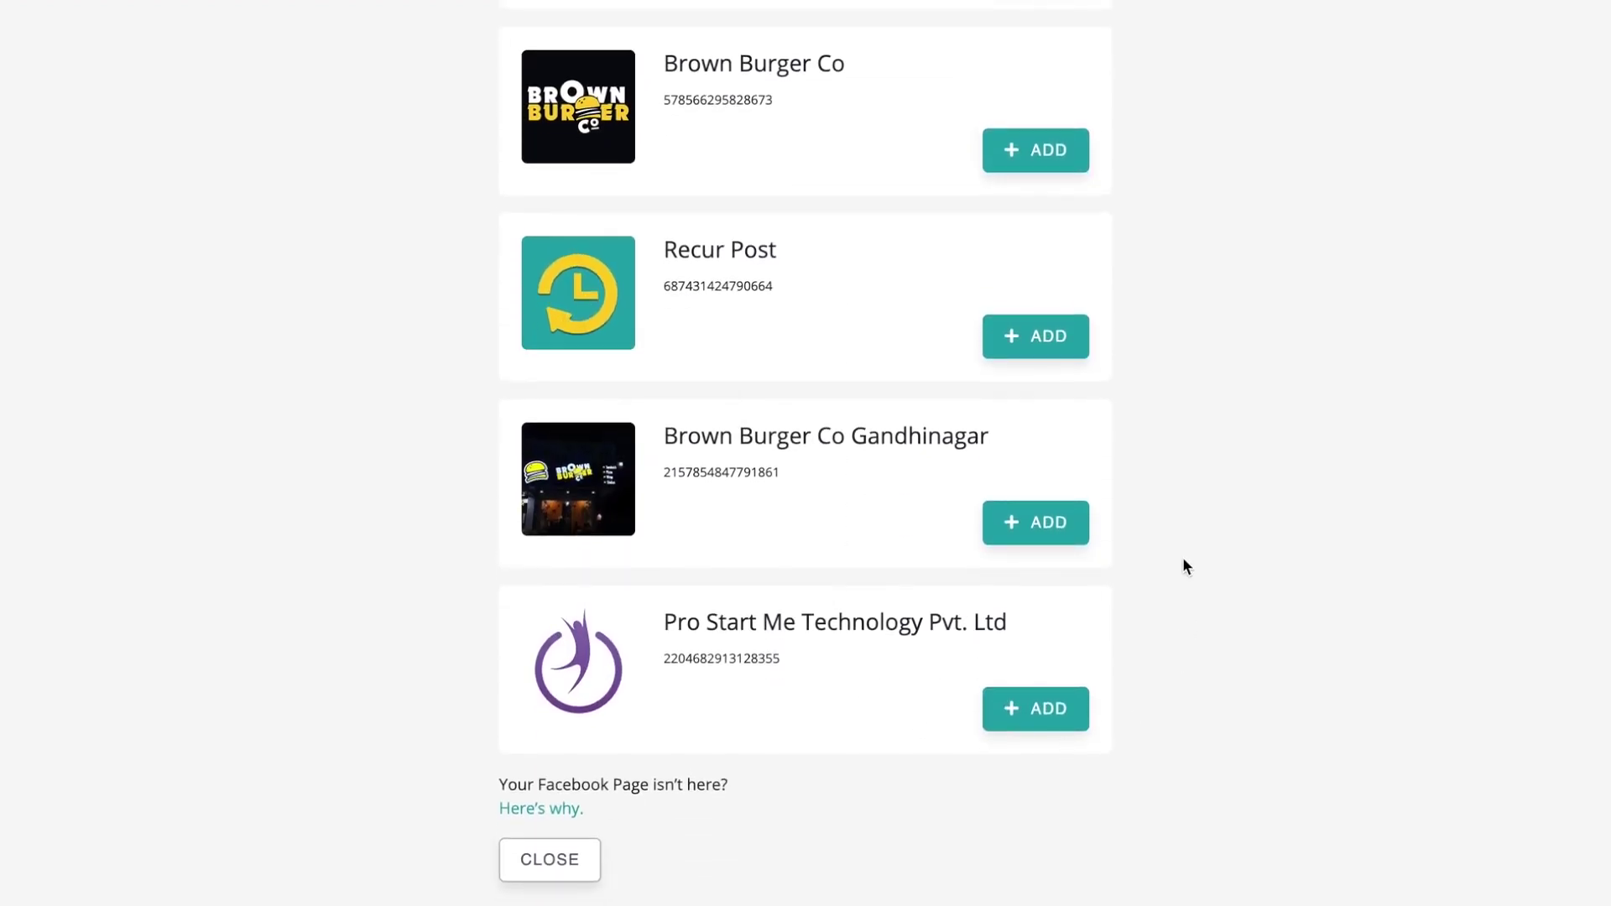
left_click(1053, 351)
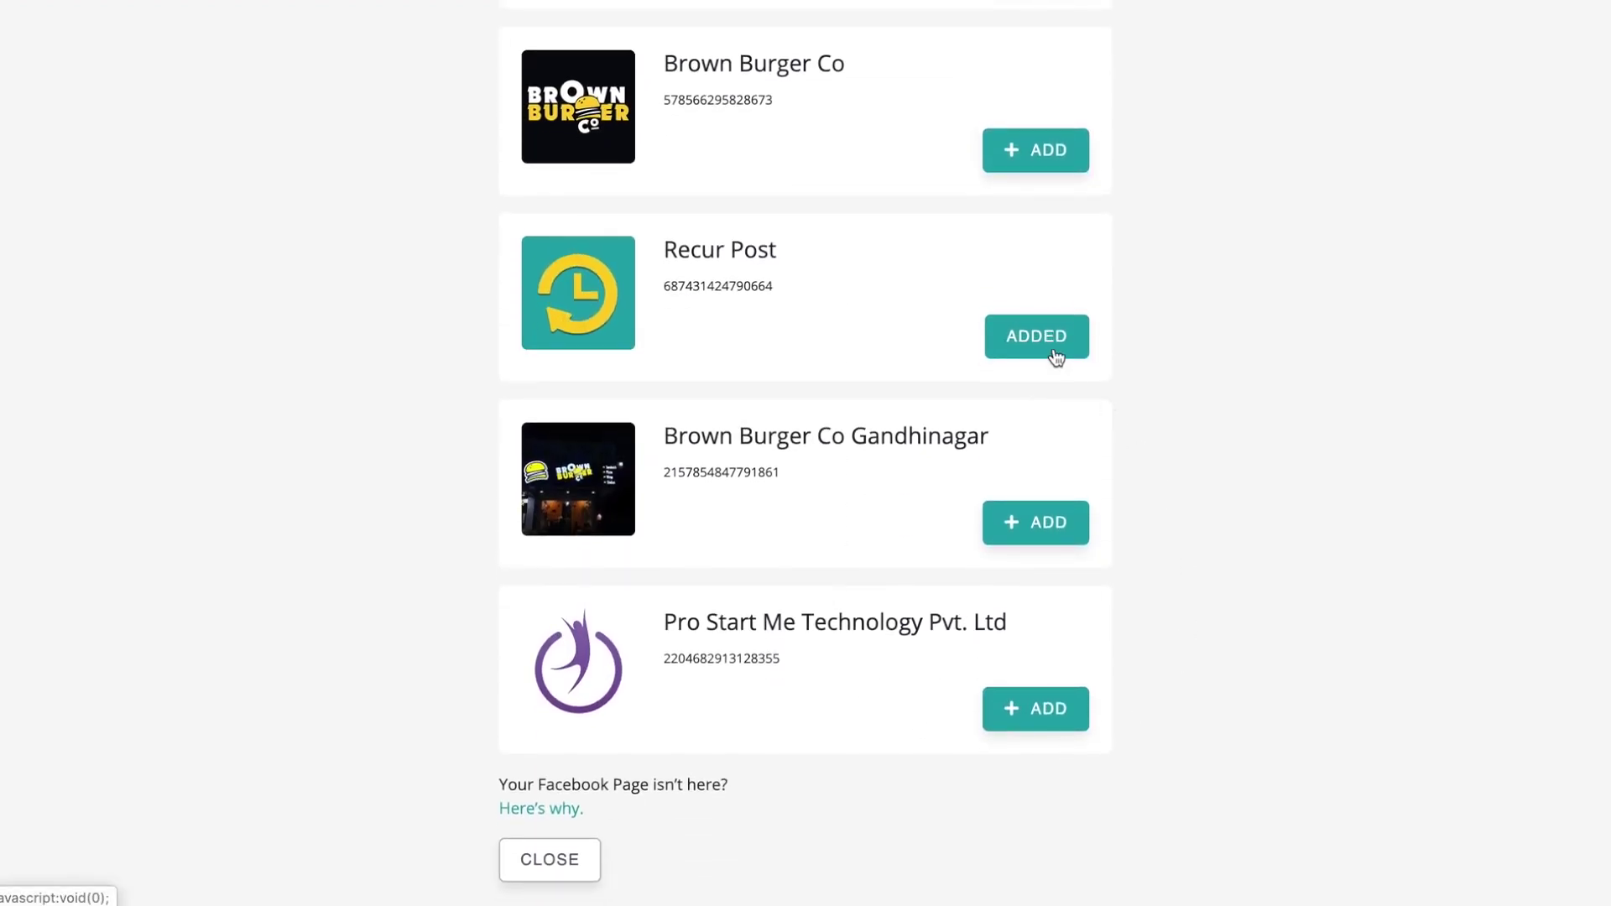
left_click(550, 859)
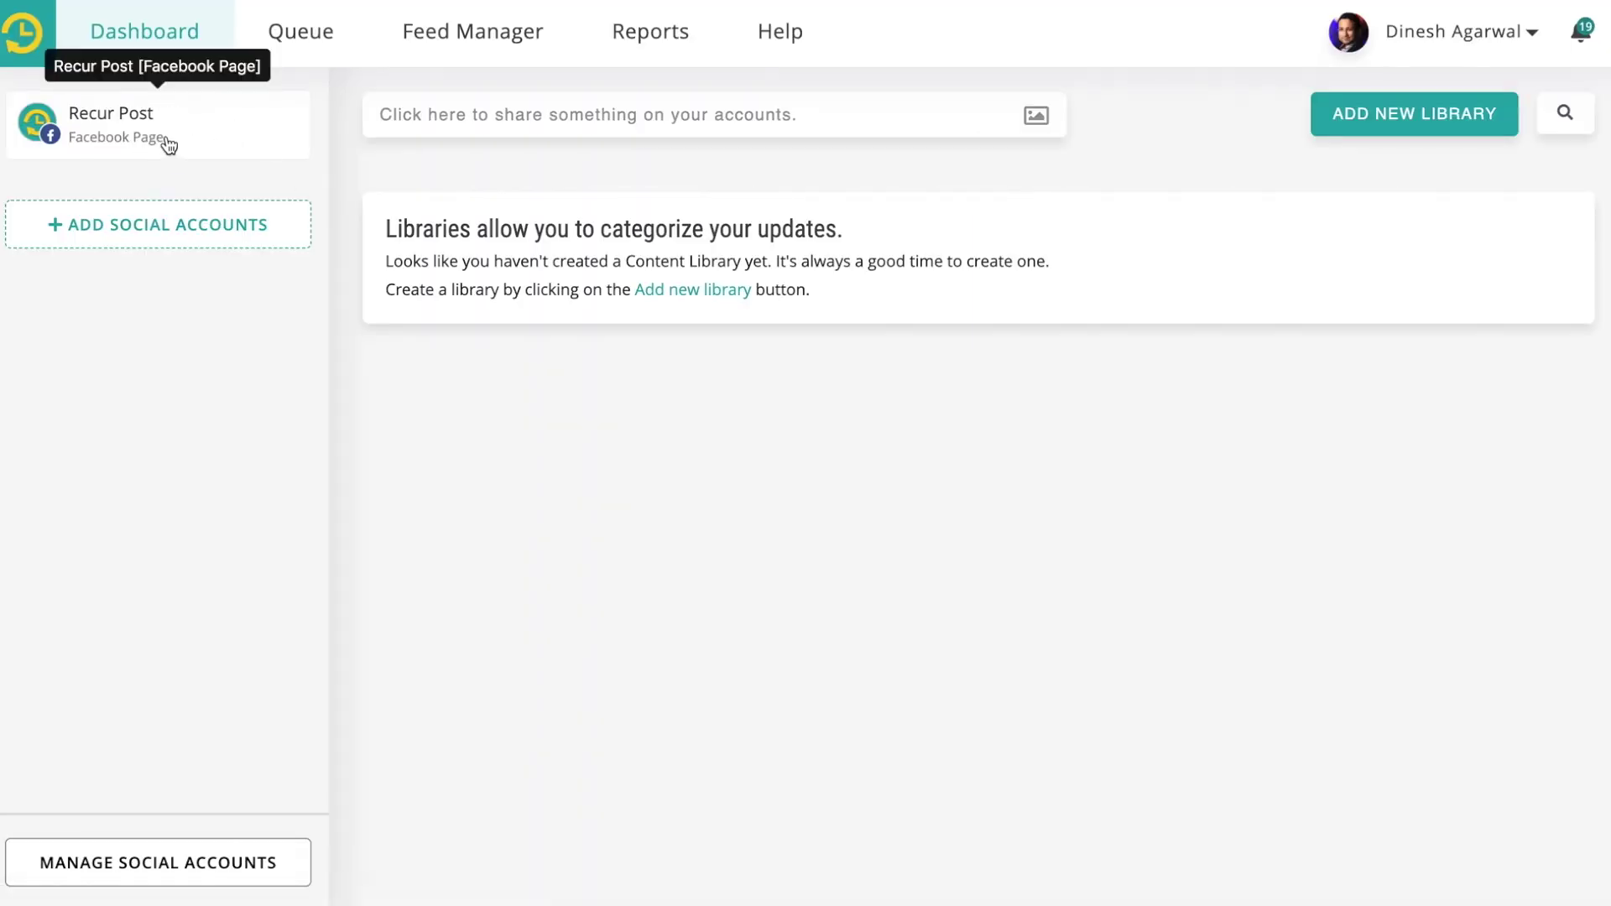
Create a content library named 'My Blogs' and start adding content to it.
left_click(196, 241)
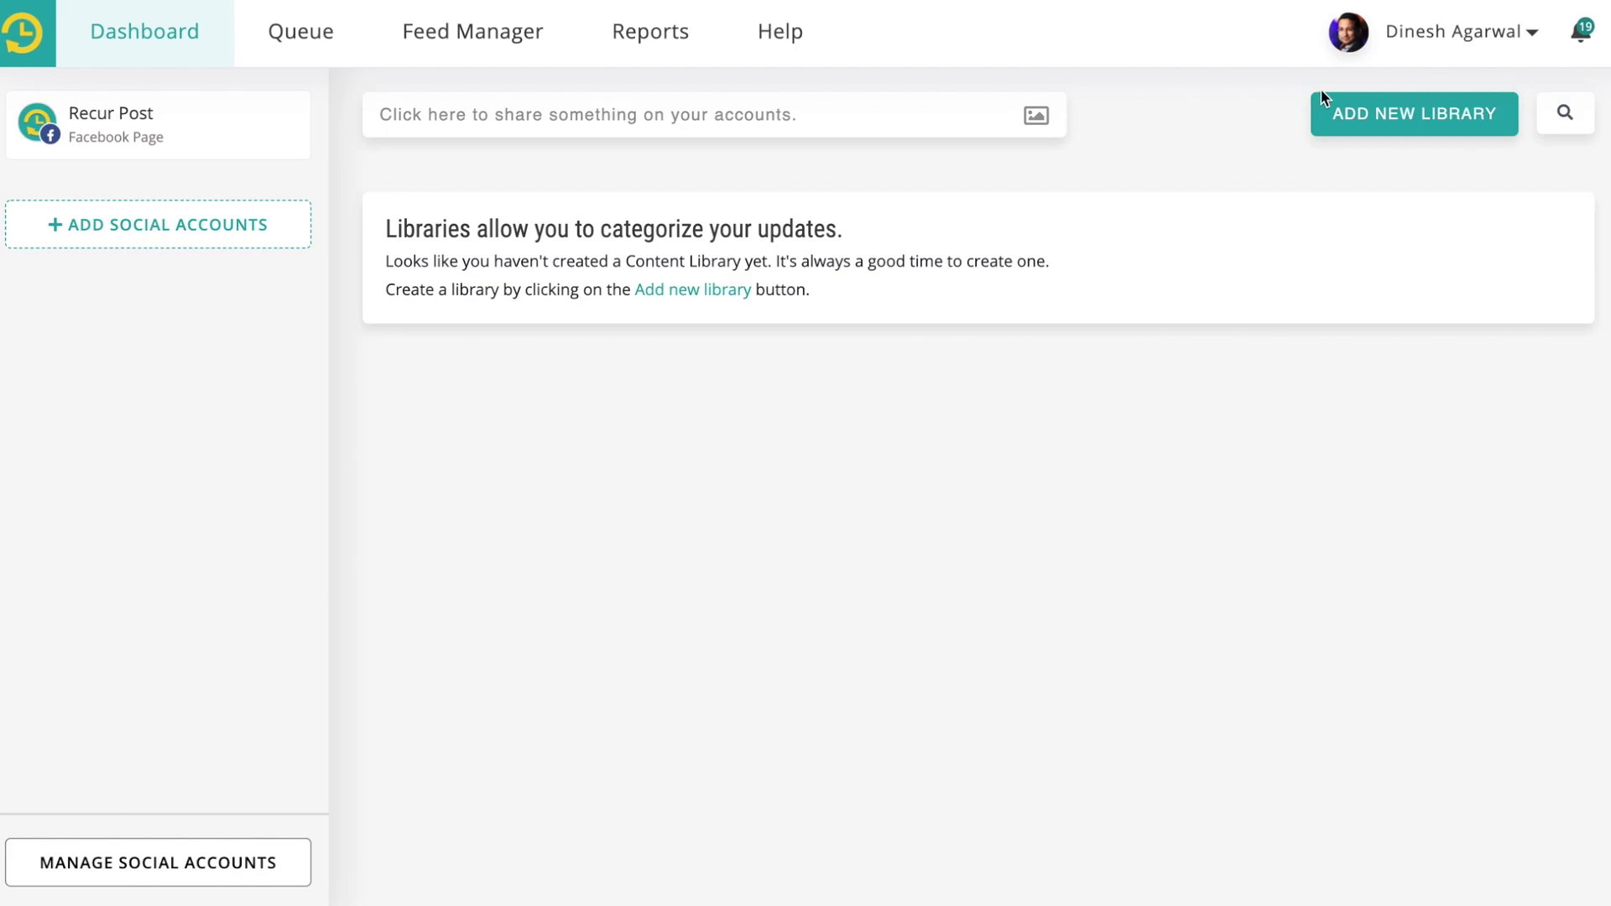
left_click(1360, 119)
left_click(537, 192)
type("My Blogs")
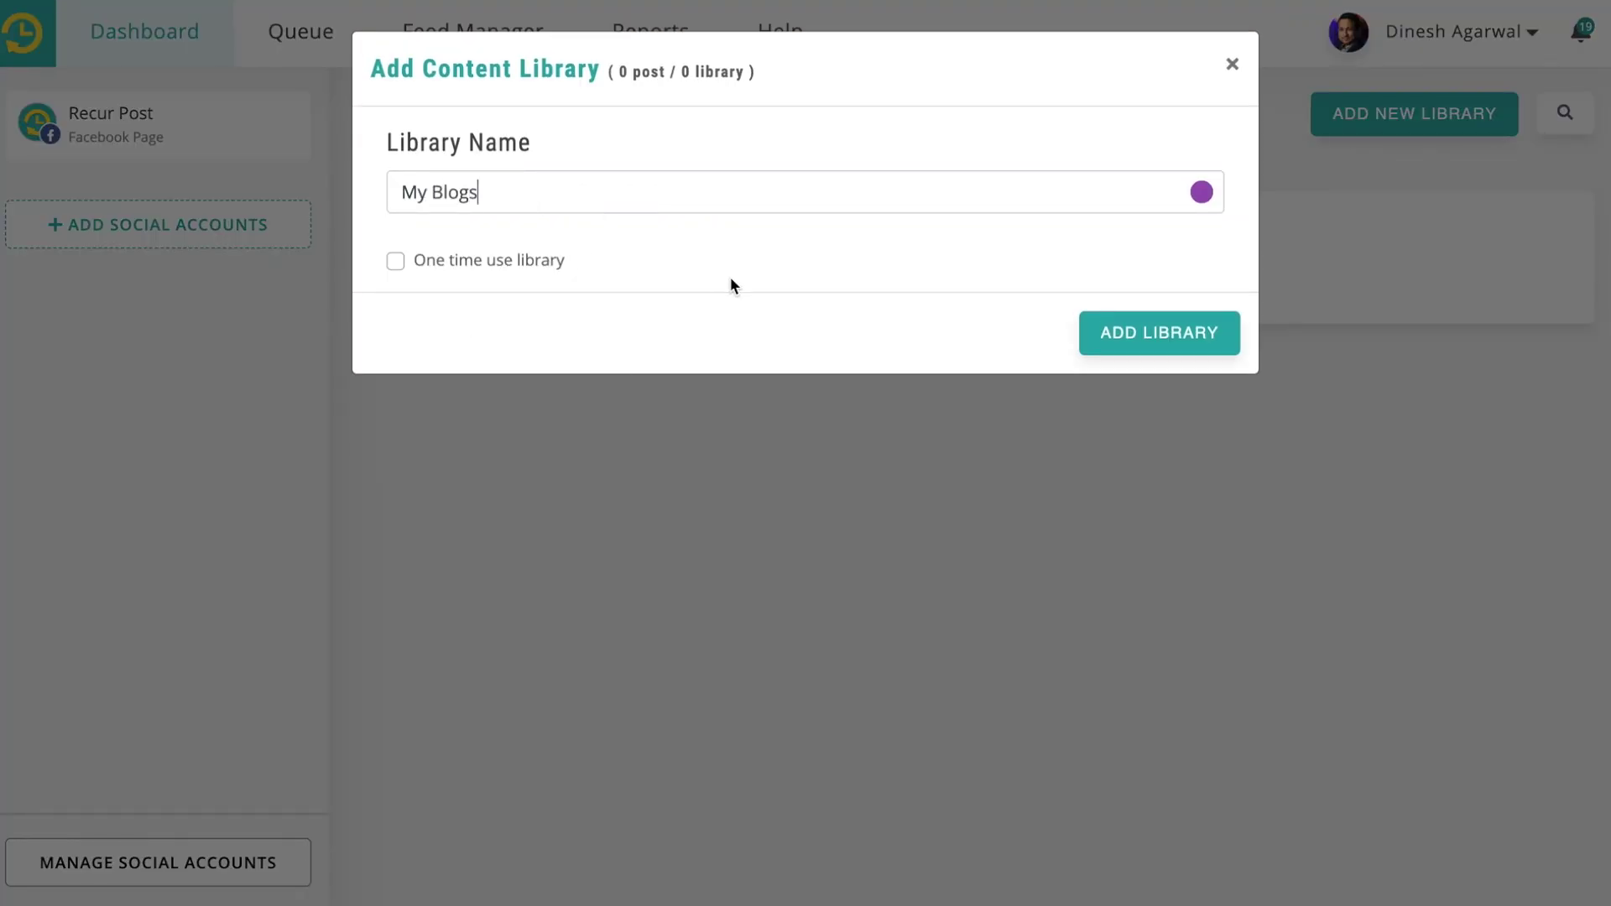
left_click(1184, 335)
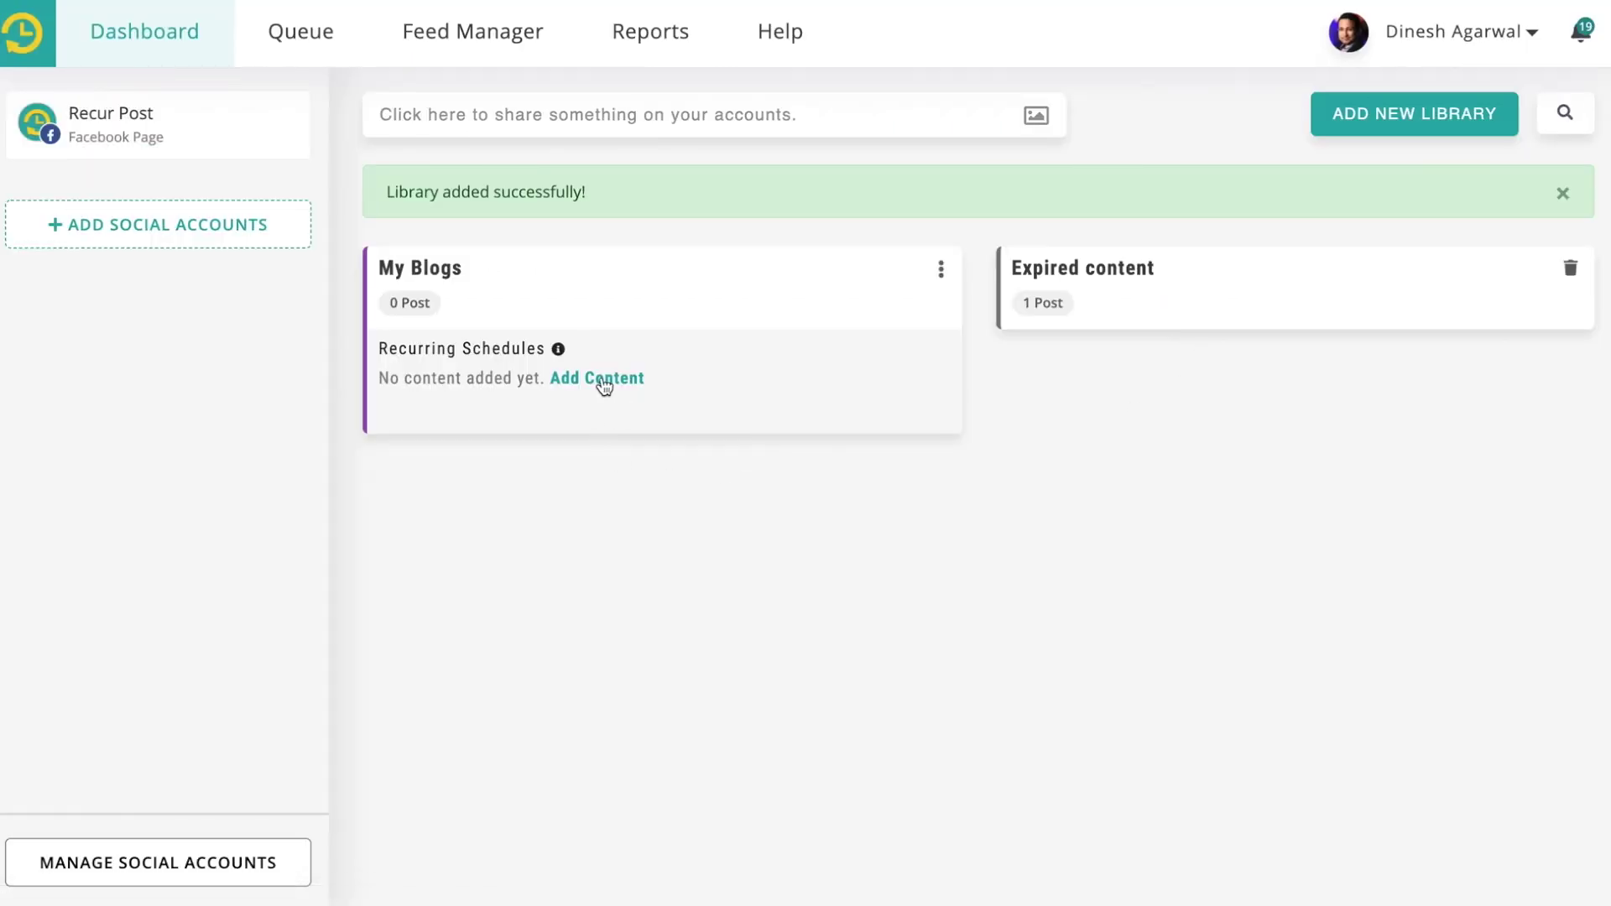
left_click(604, 380)
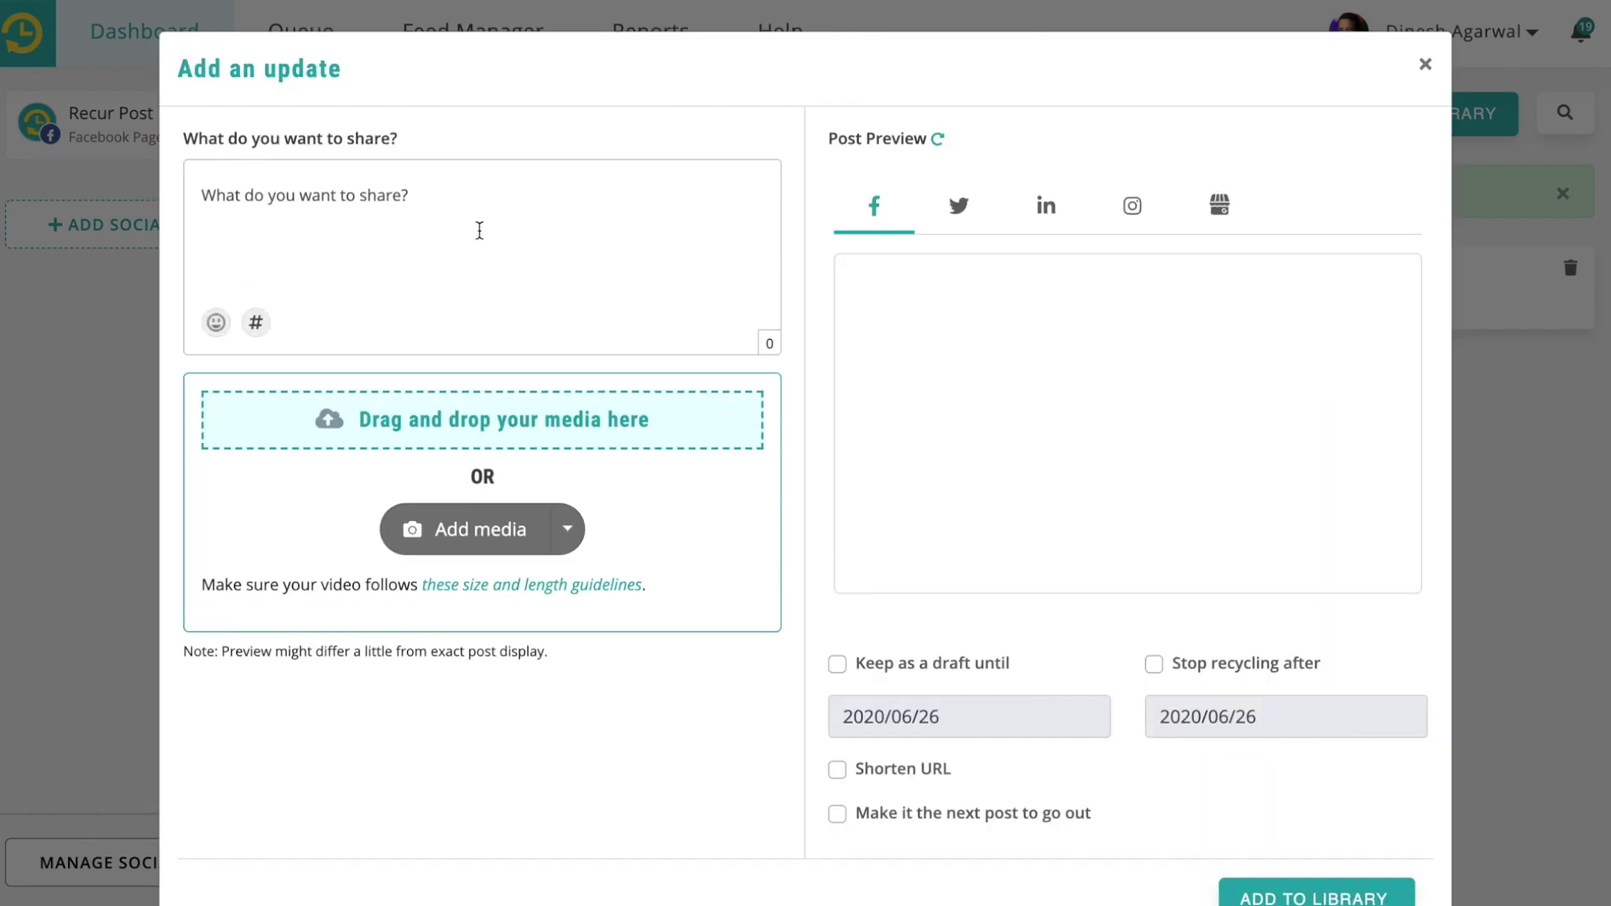
left_click(438, 230)
type("This is ")
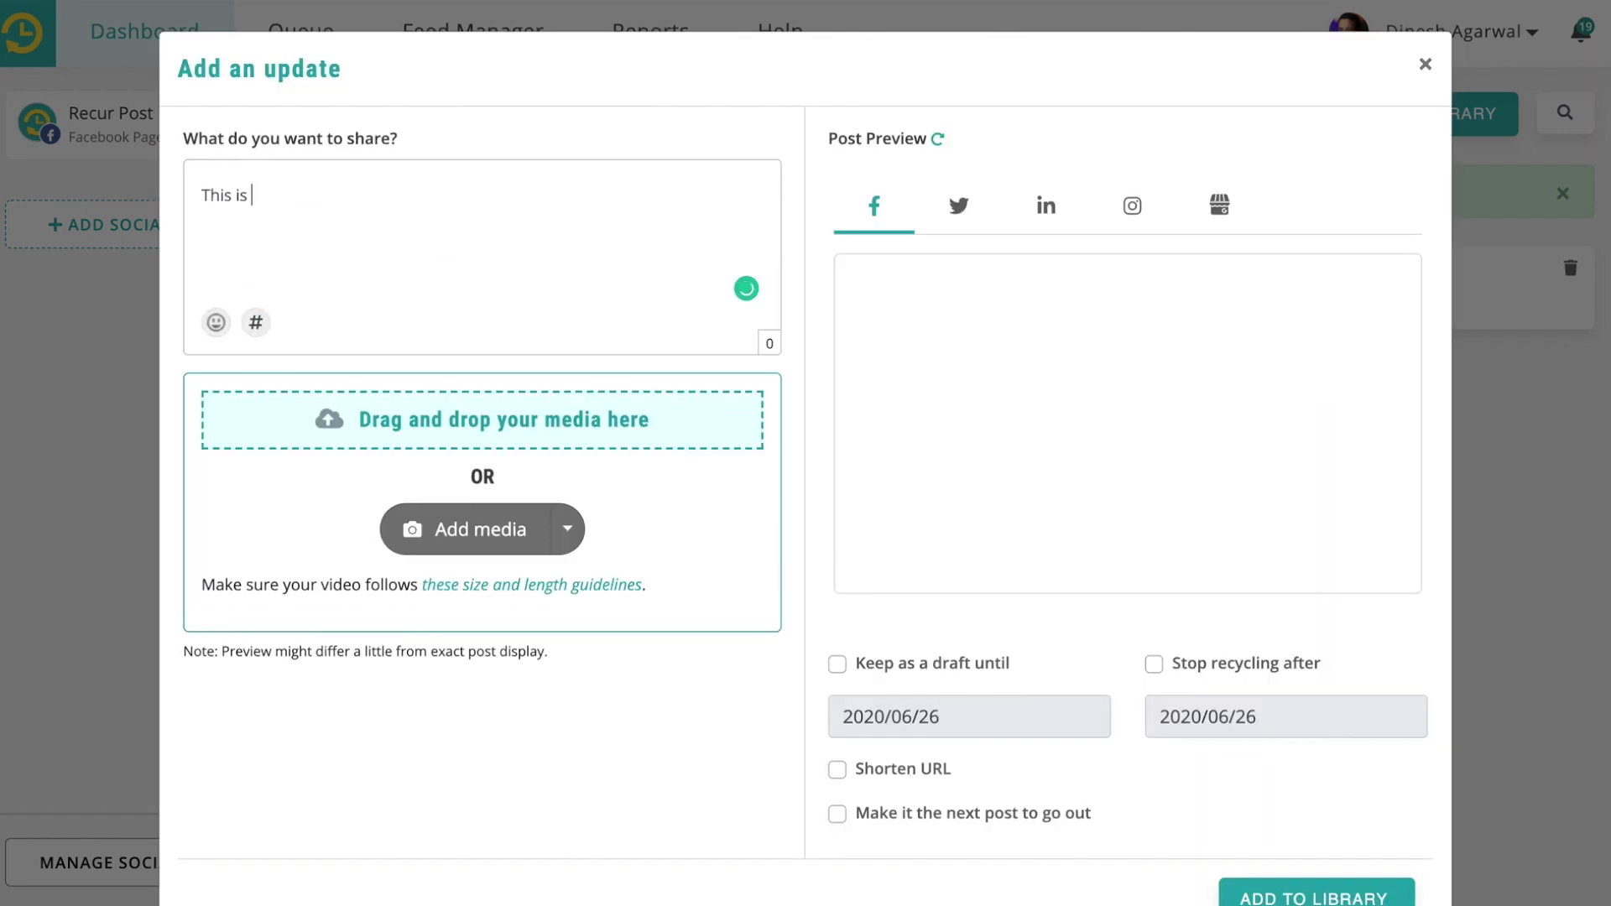
type("a blog post from")
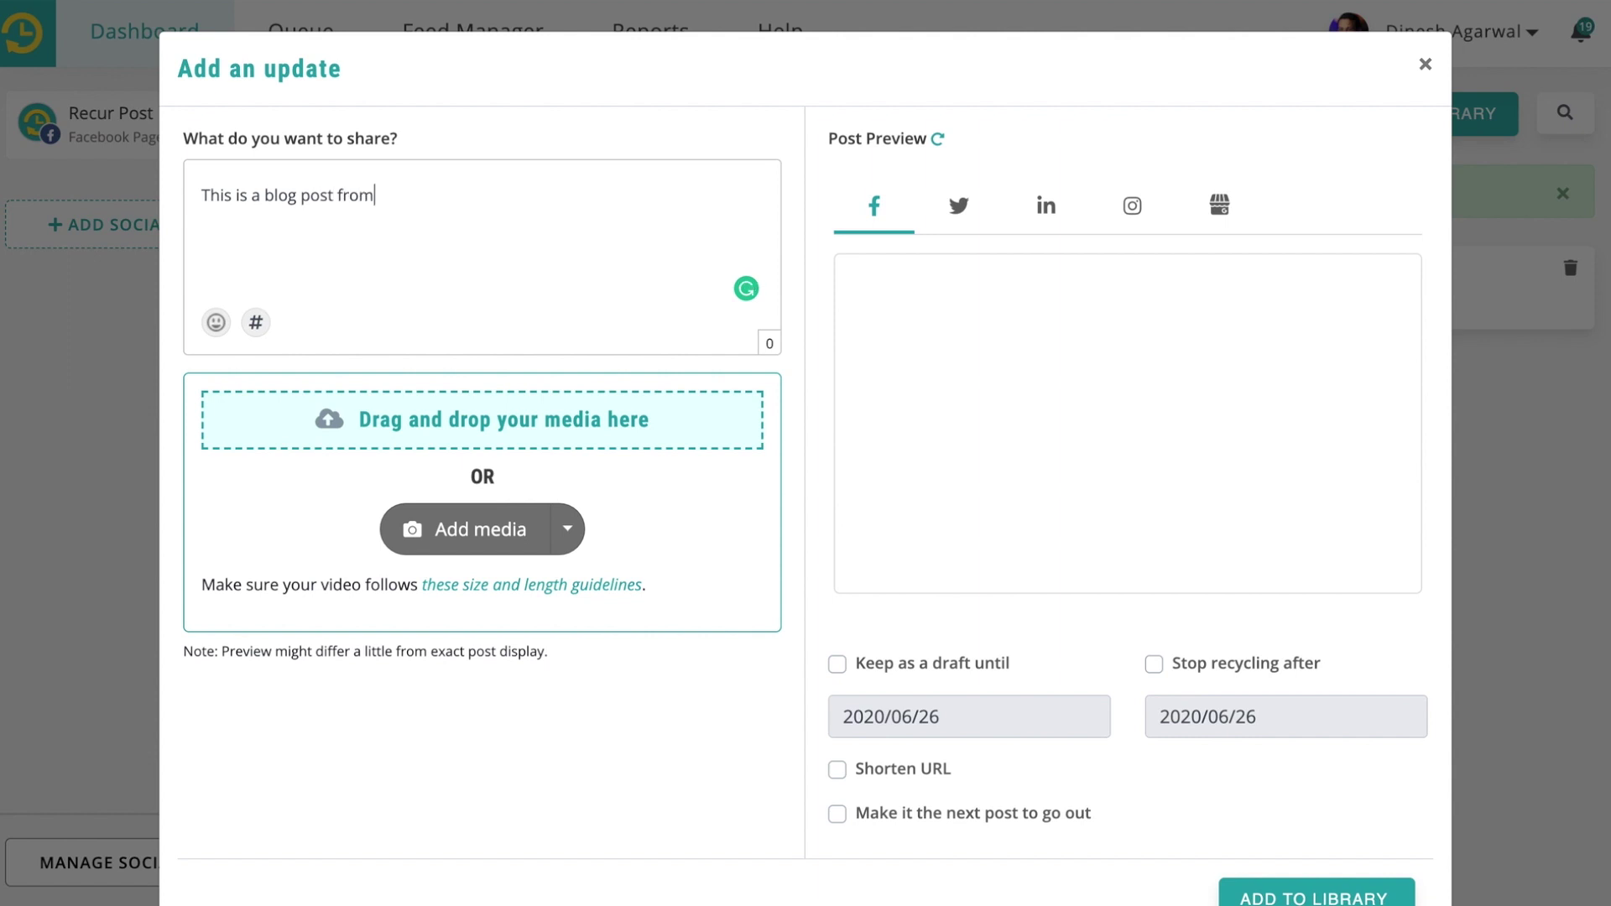
type(" my website")
key("Return")
type("https://")
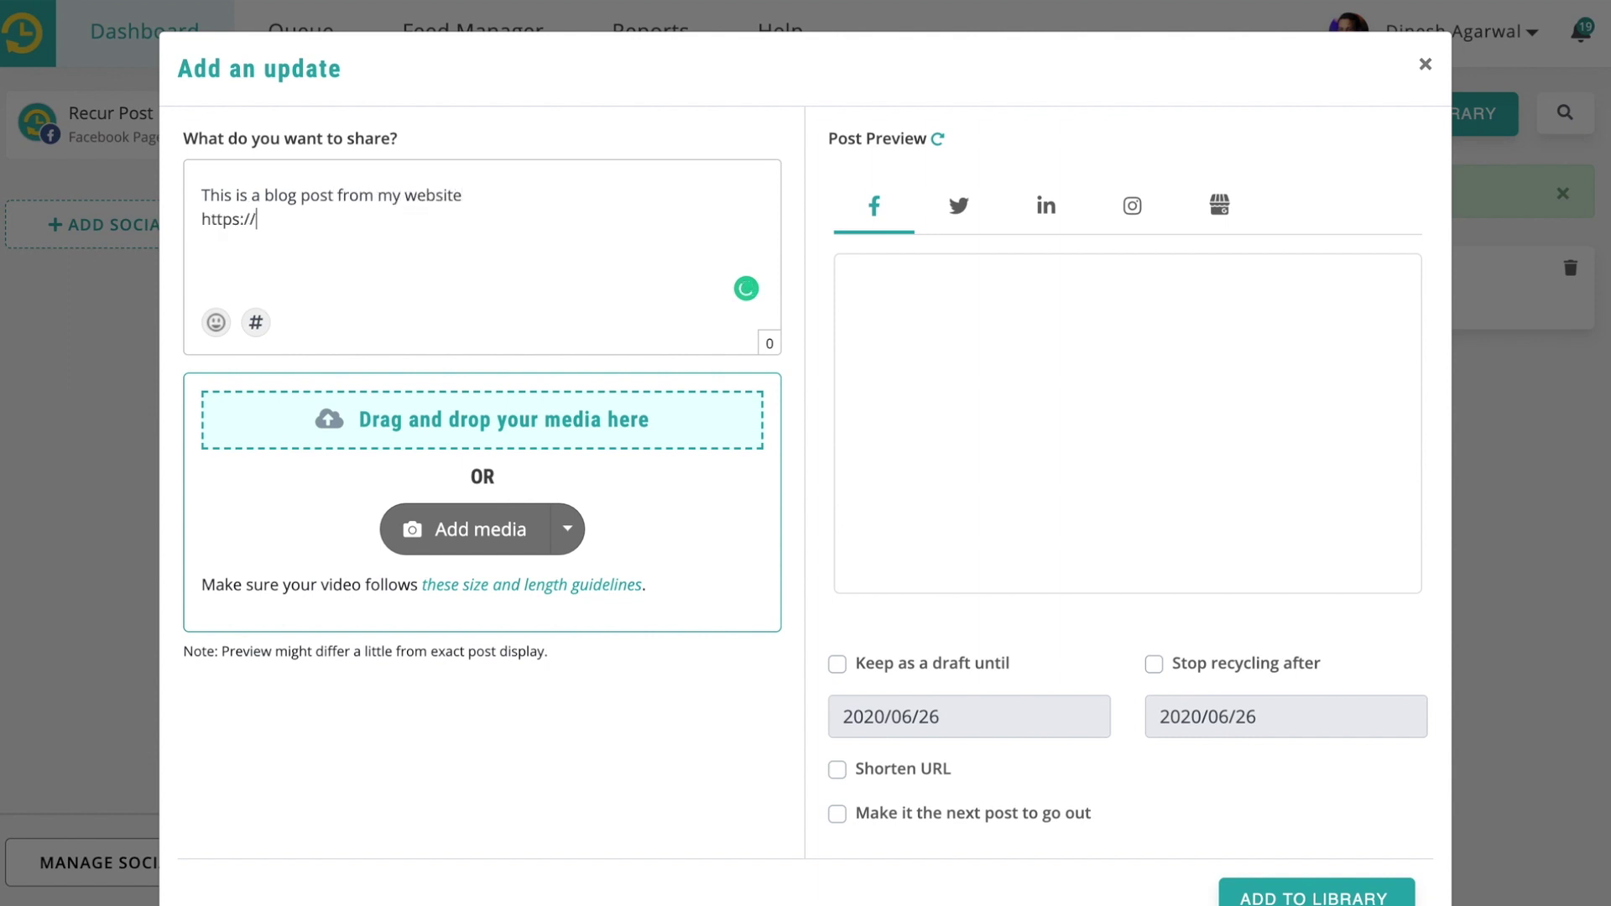
type("recurpost.com/blog")
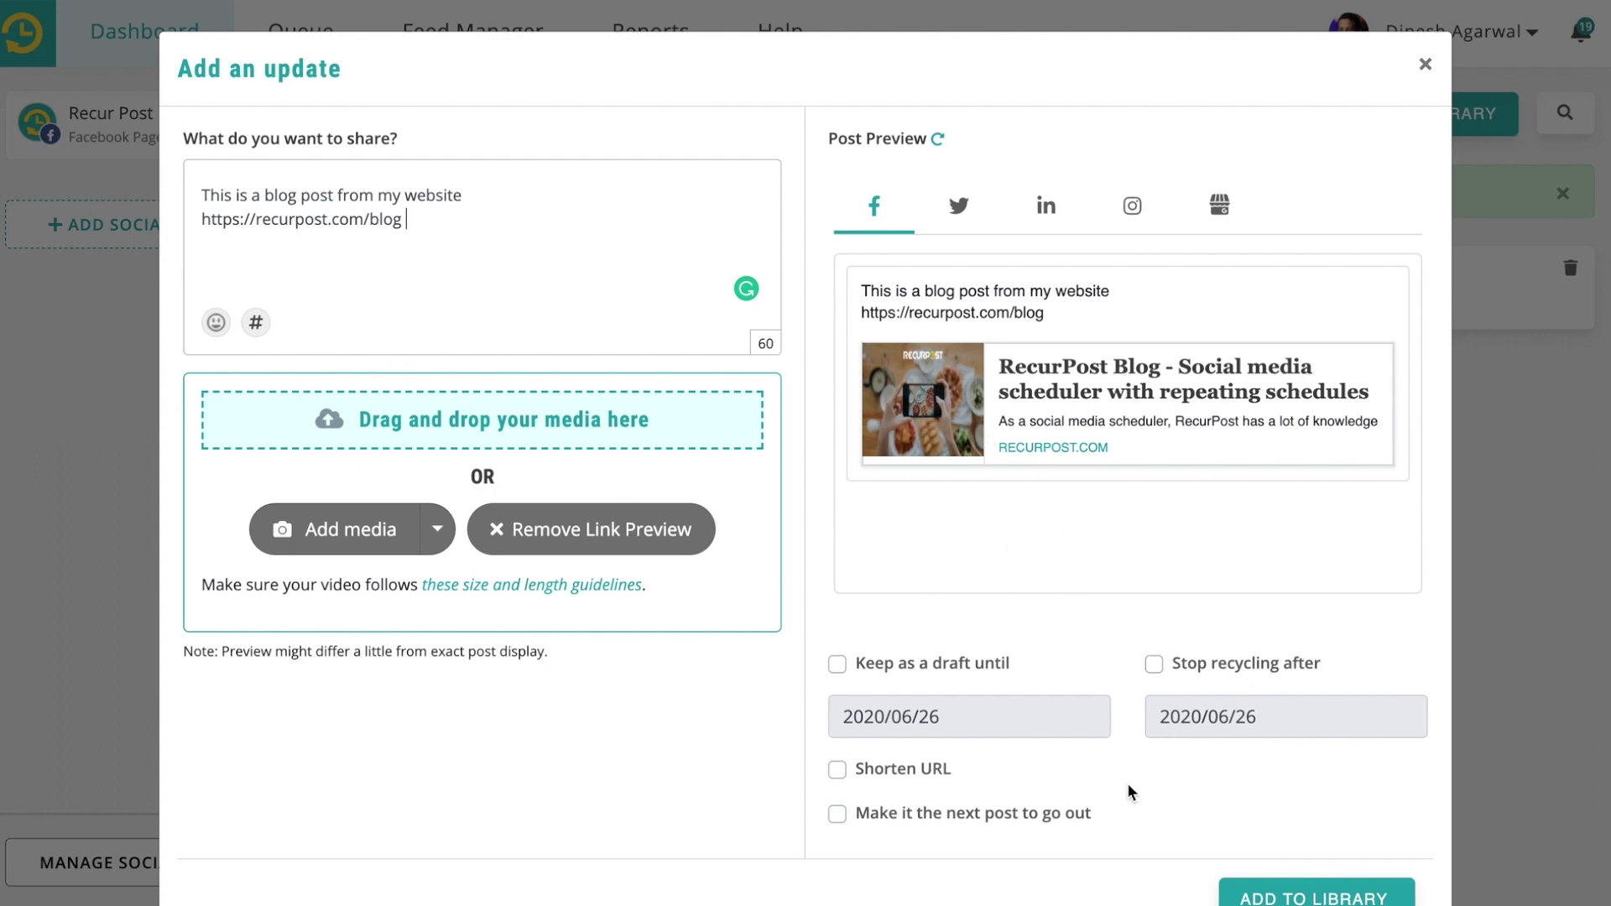
scroll(1337, 824, "down", 1)
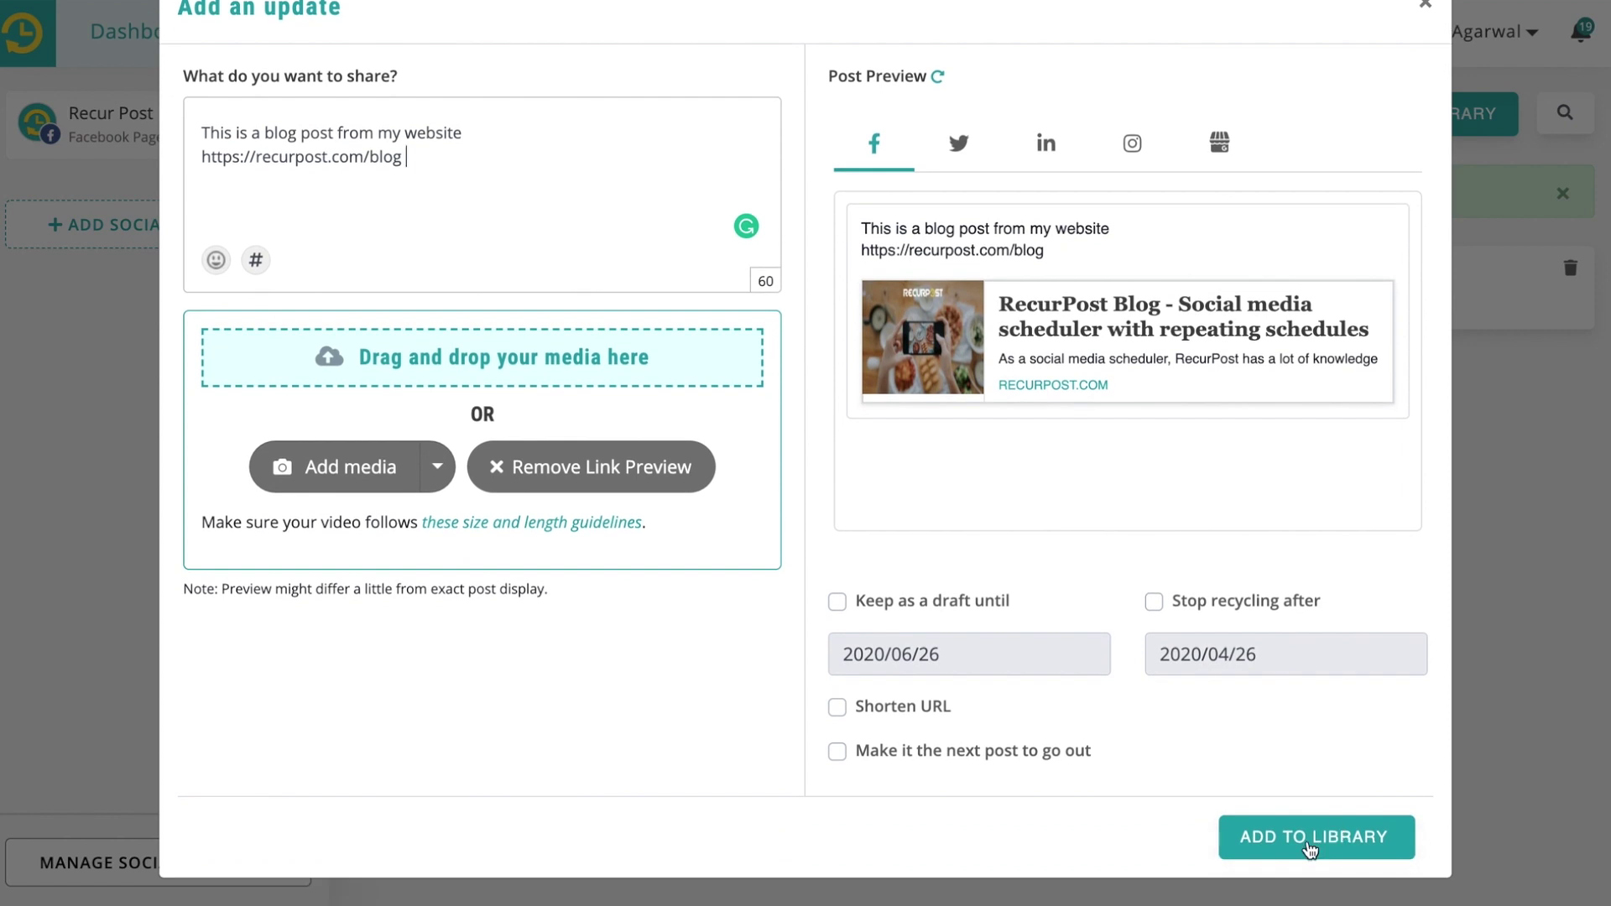
left_click(1308, 838)
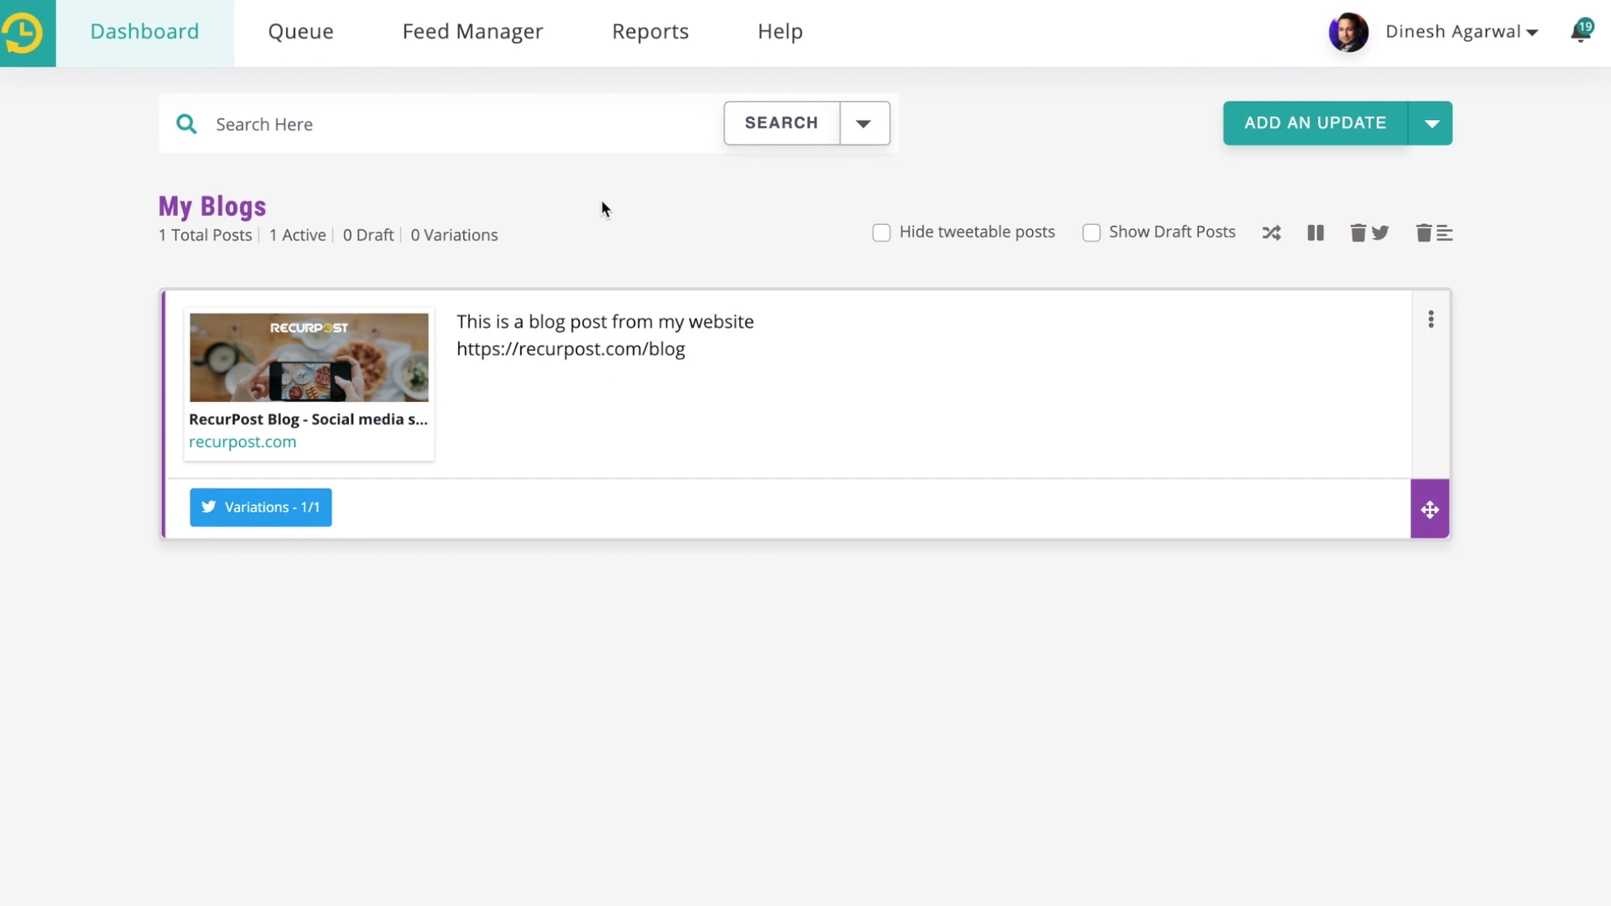
left_click(468, 36)
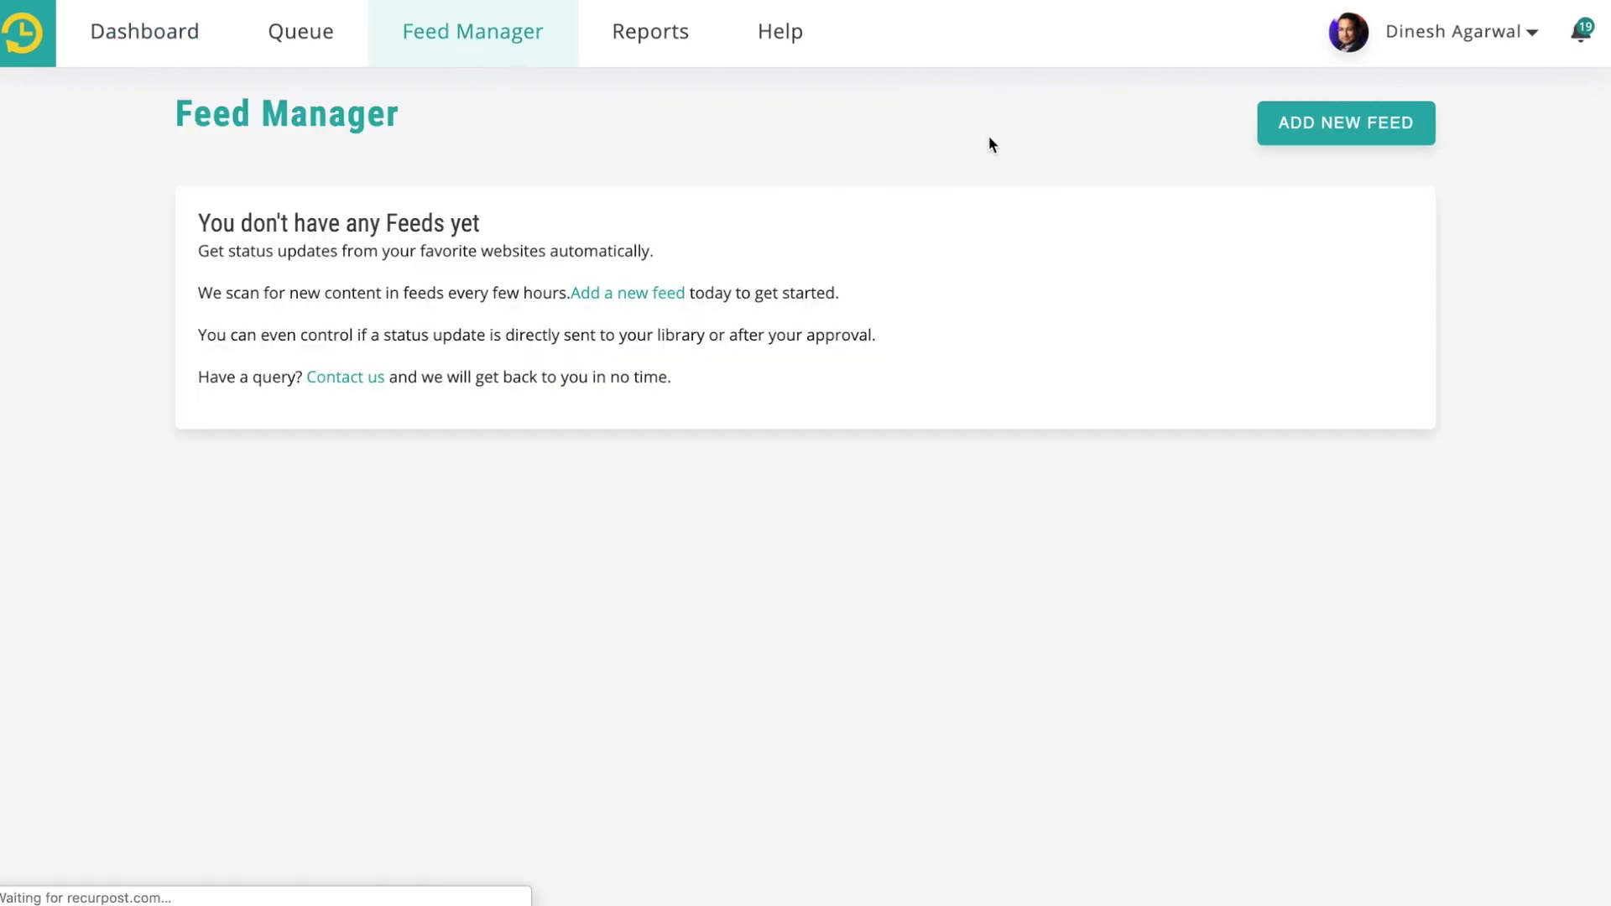
left_click(1282, 123)
left_click(400, 215)
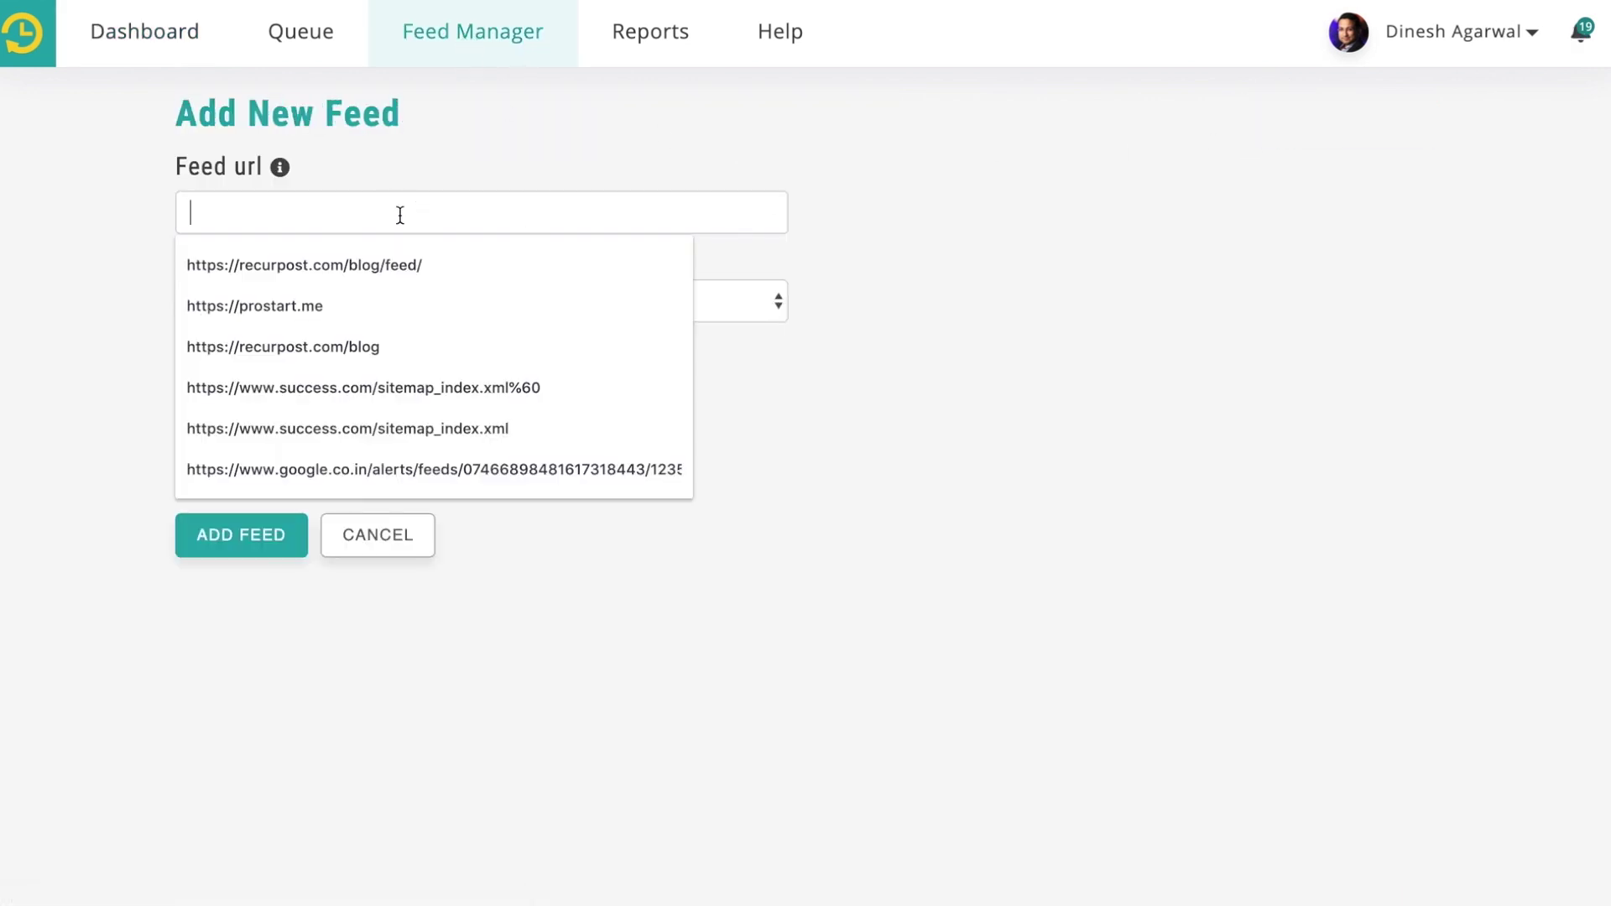
left_click(378, 263)
left_click(355, 428)
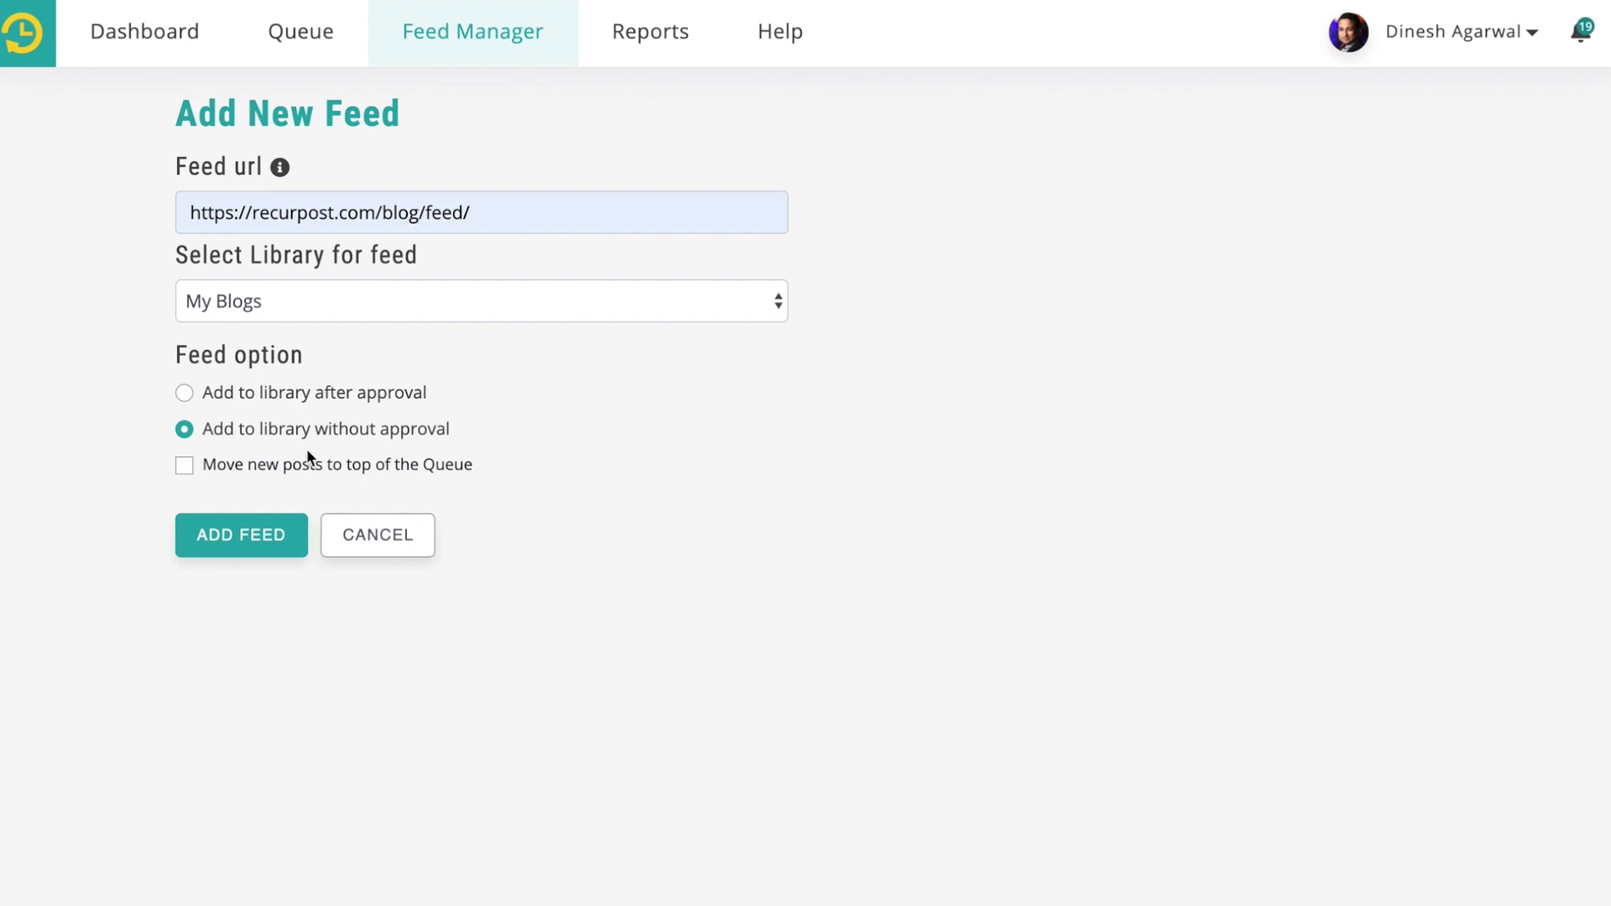
left_click(259, 532)
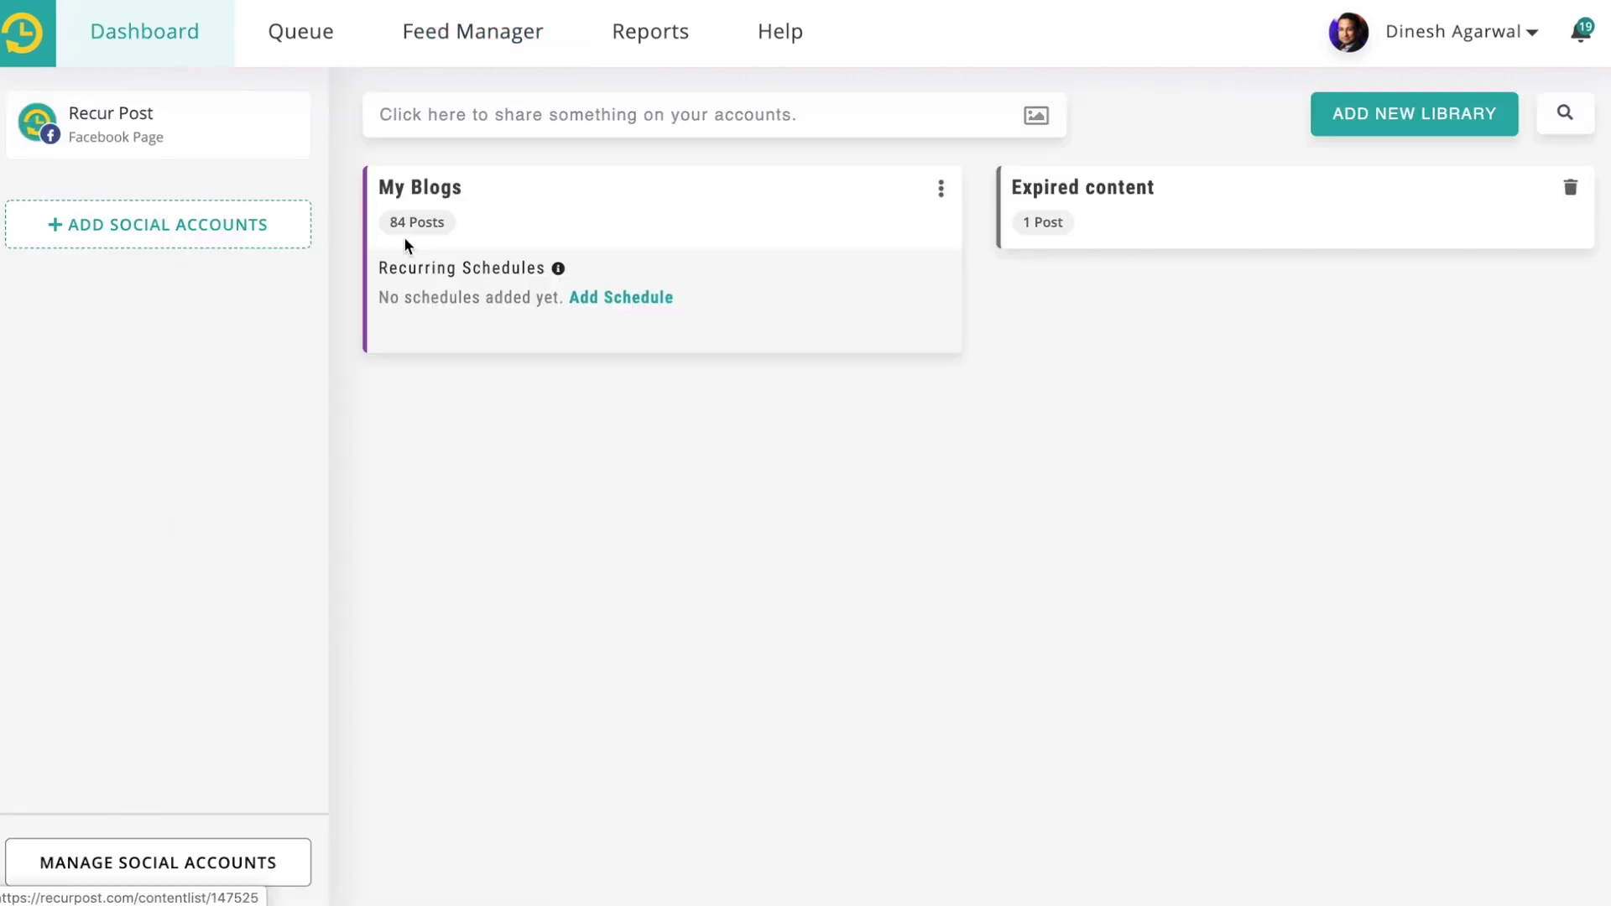
left_click(415, 188)
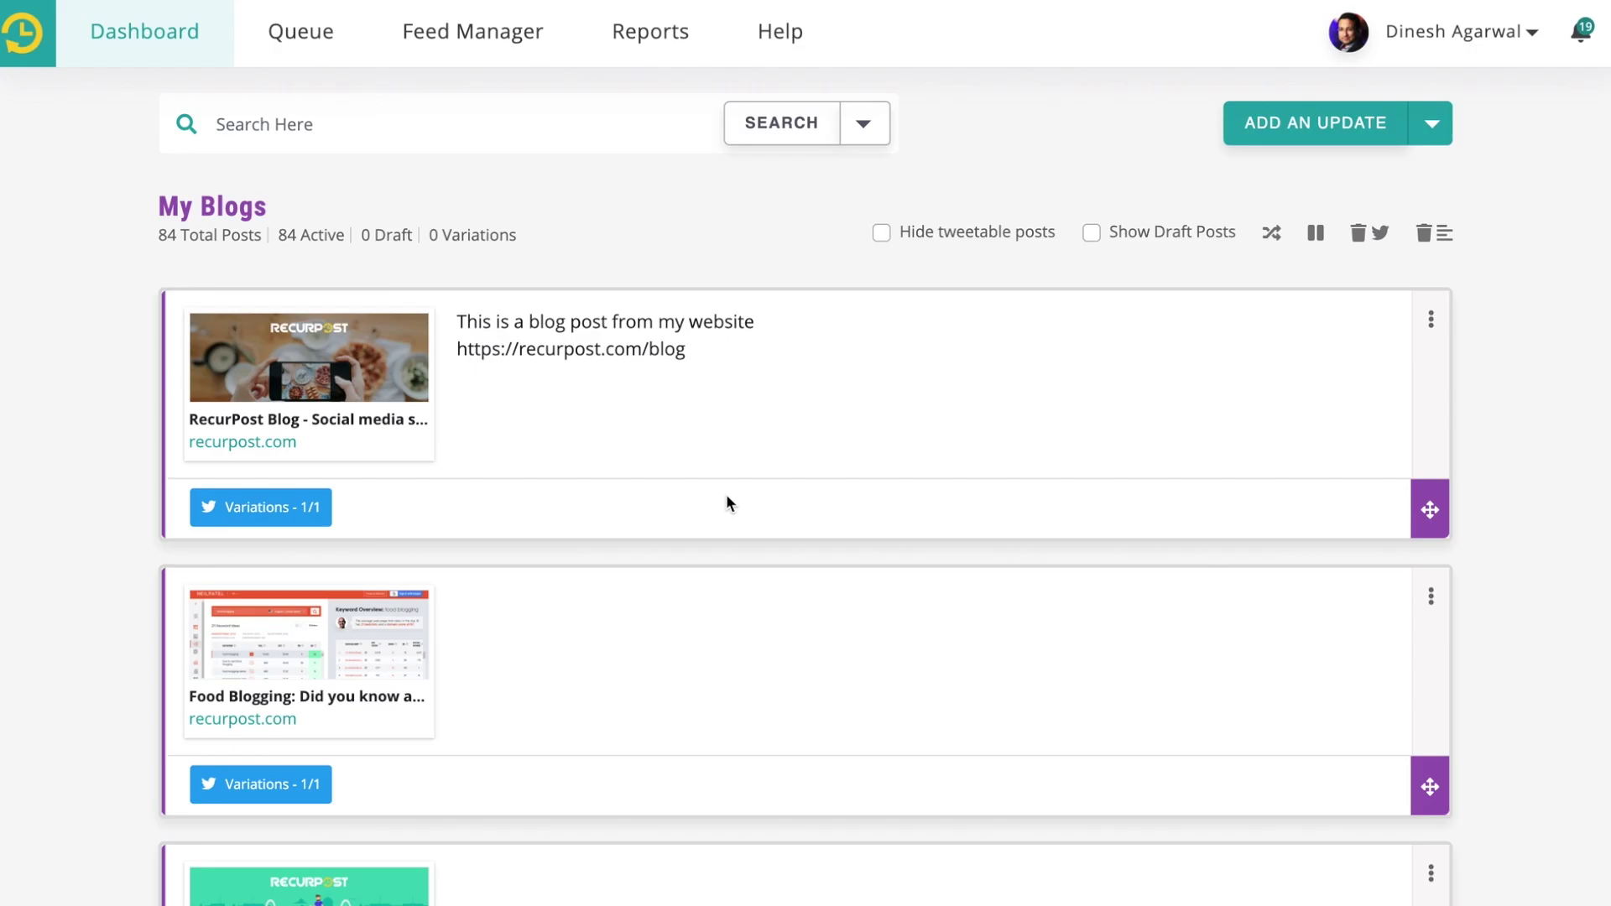
scroll(727, 504, "down", 6)
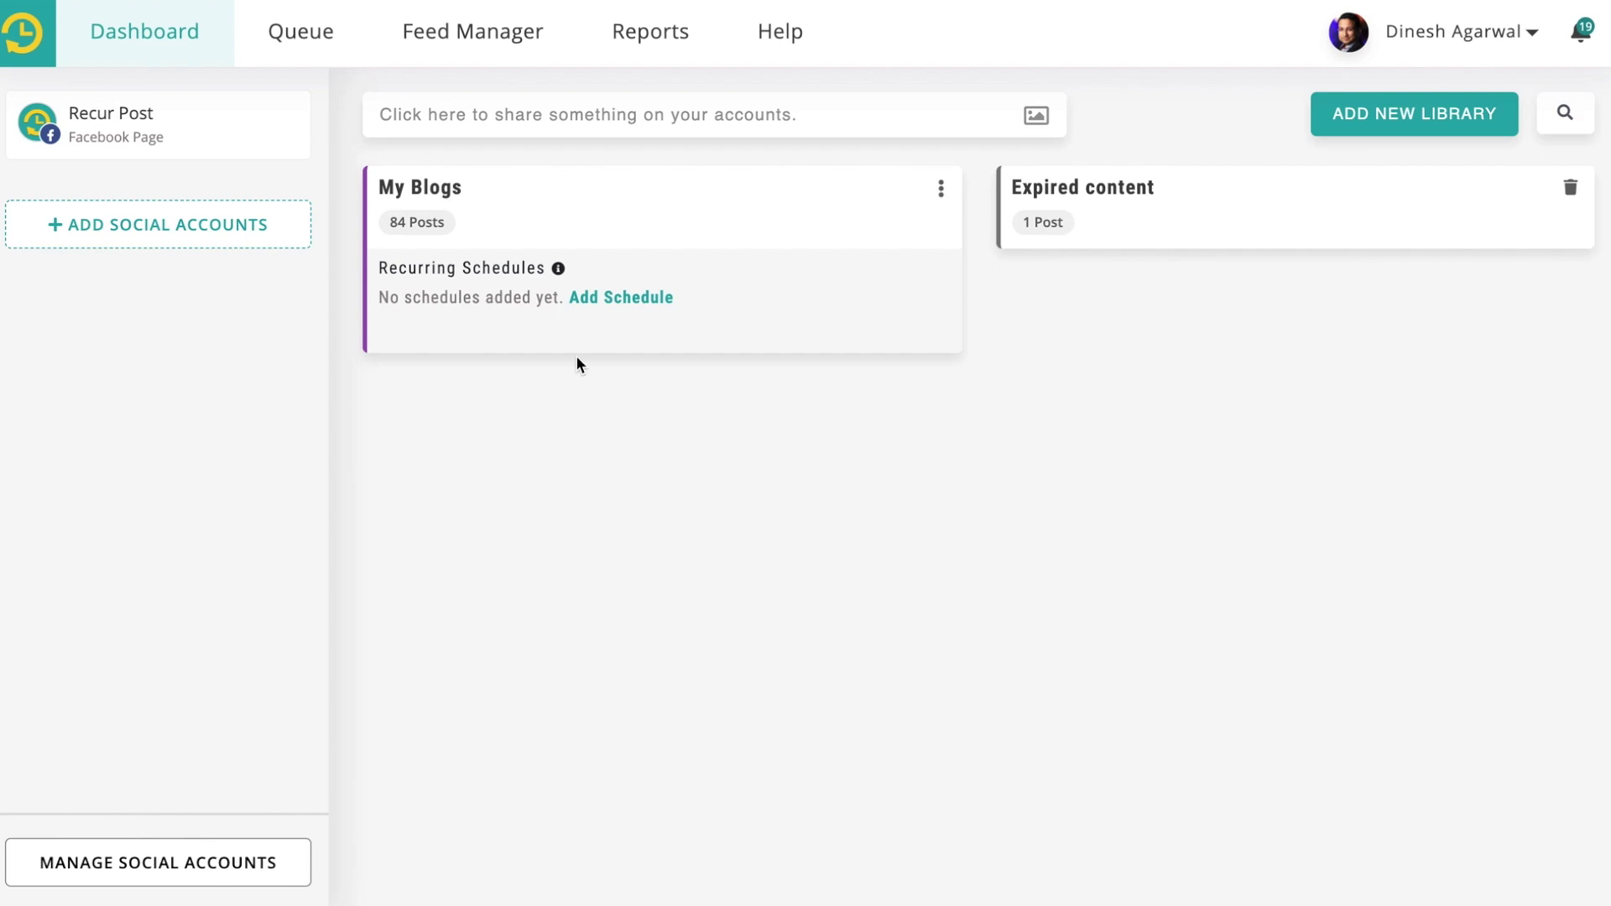
Start a Daily/Weekly recurring schedule for My Blogs on the Recur Post page, Monday to Friday only.
left_click(612, 298)
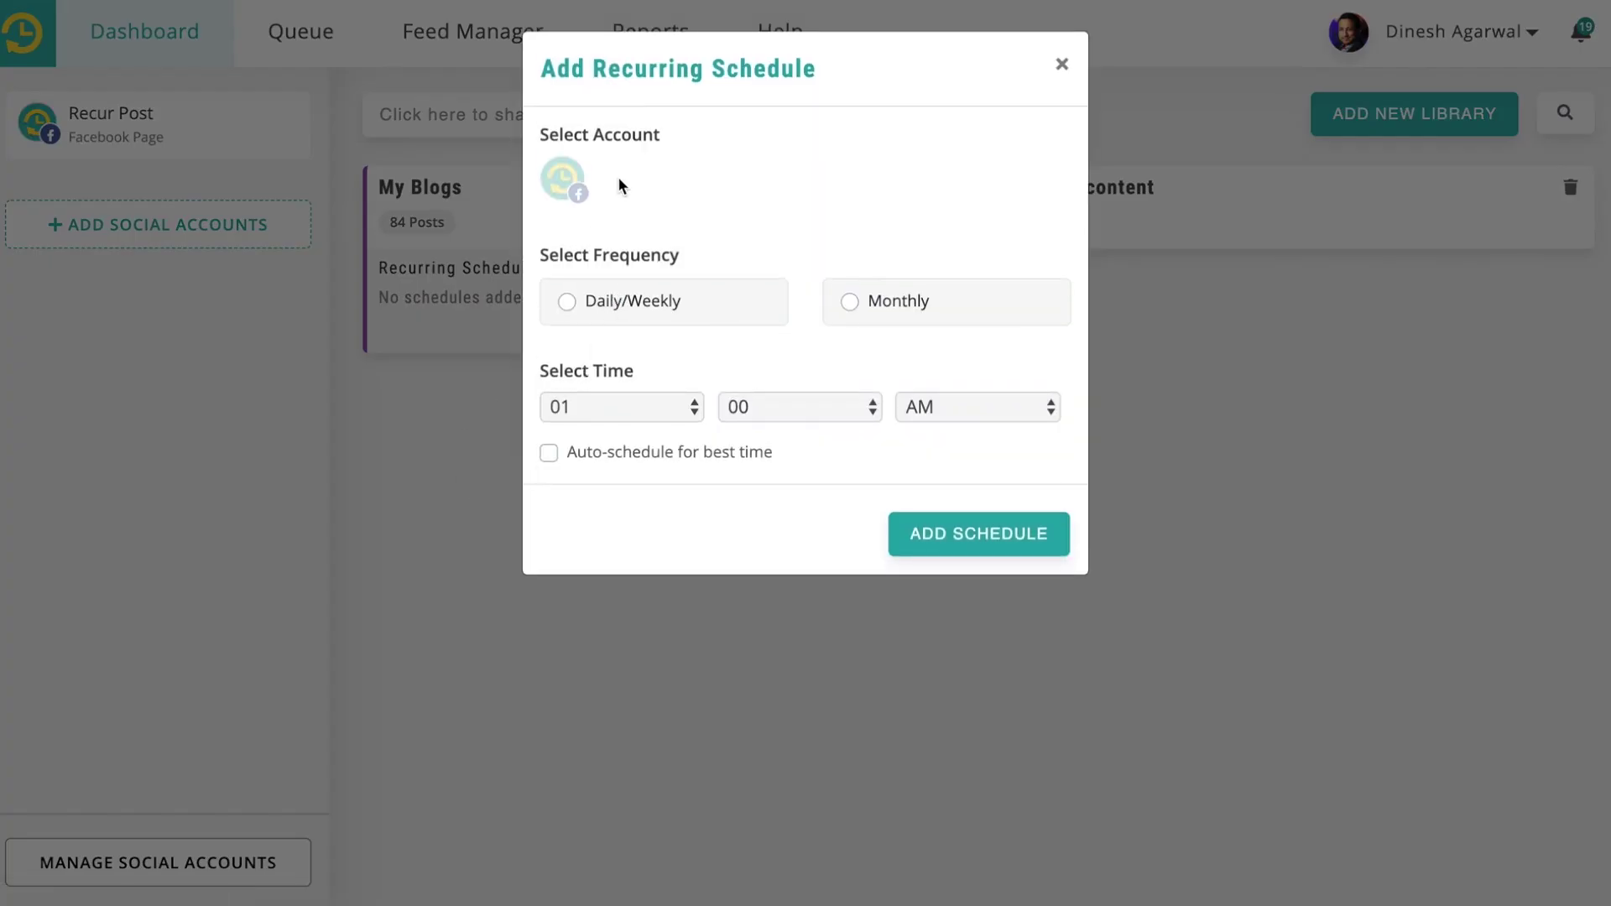
left_click(564, 180)
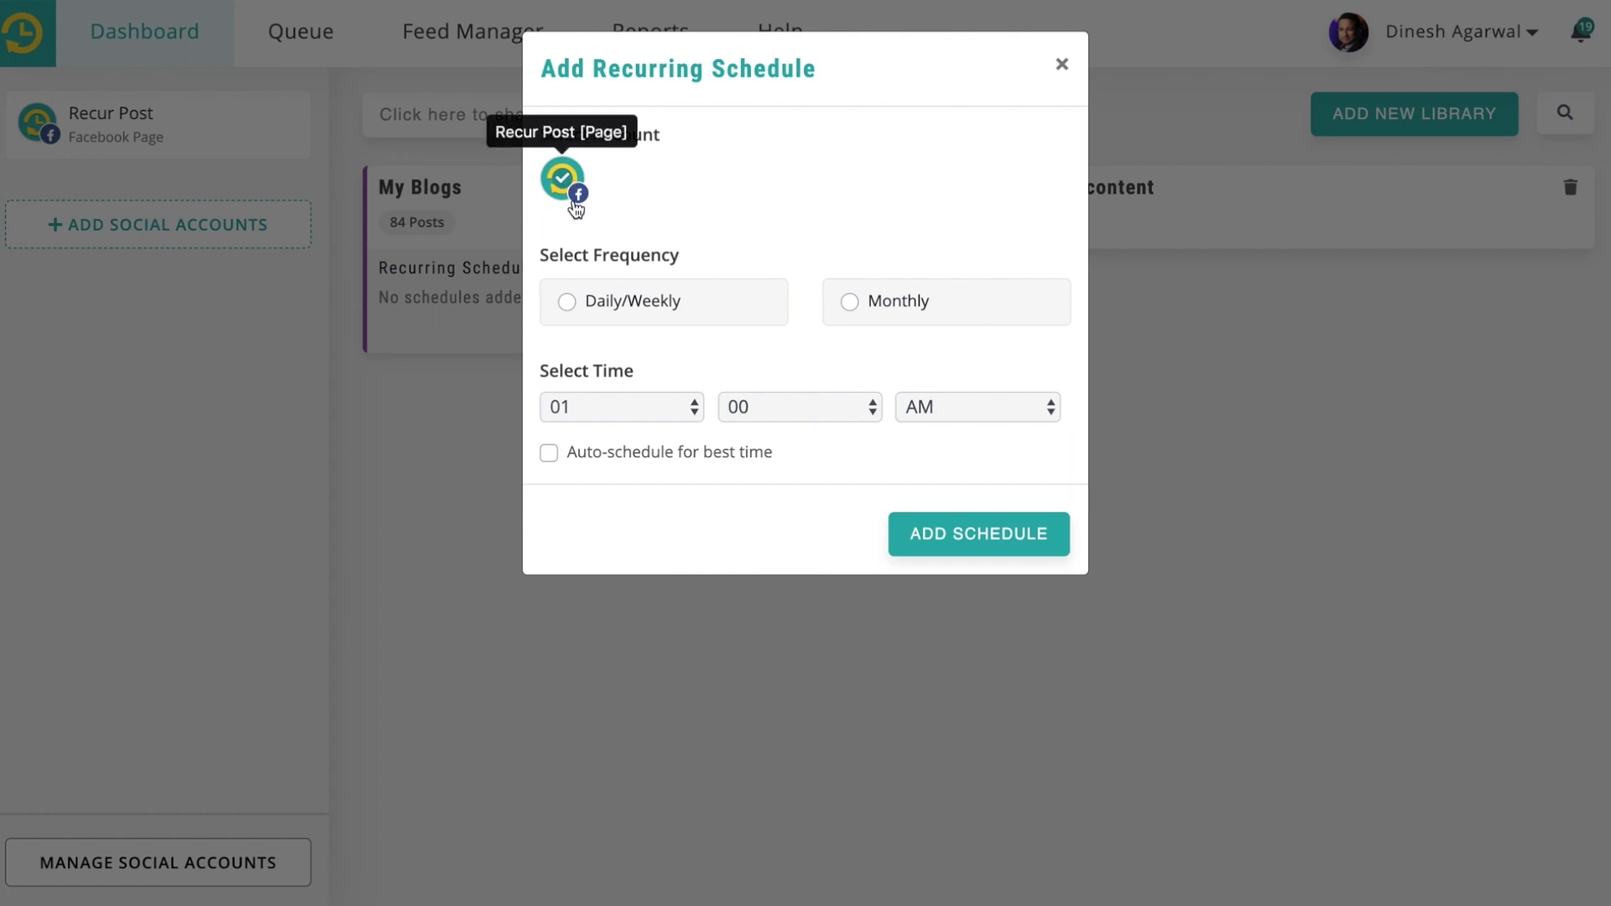
left_click(568, 303)
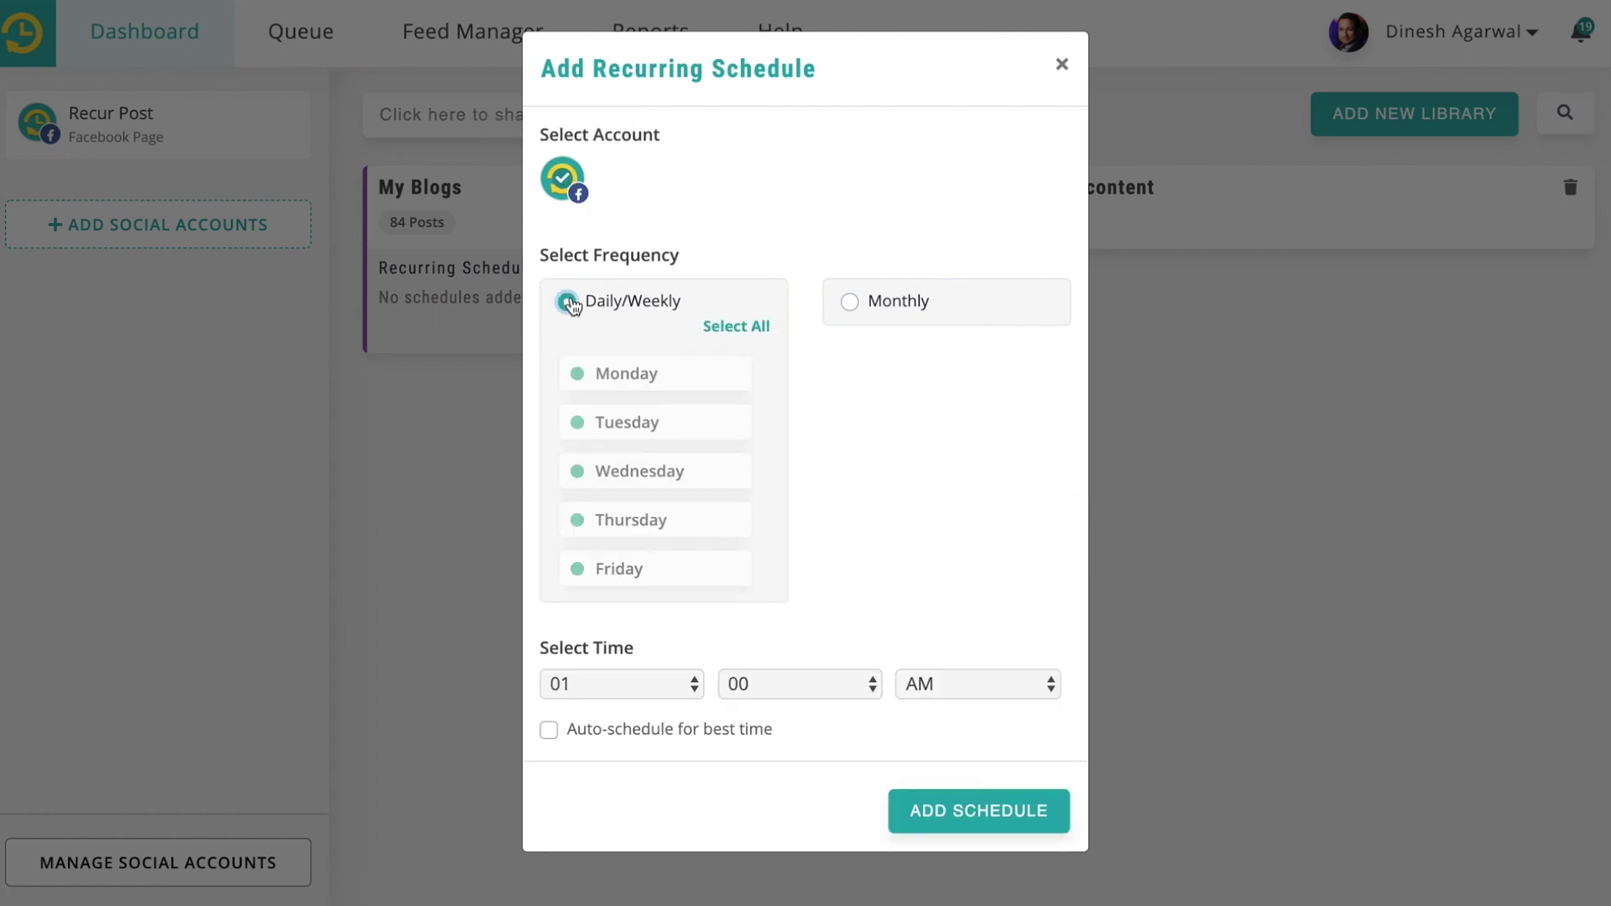
left_click(739, 326)
scroll(695, 437, "down", 2)
scroll(695, 445, "up", 2)
scroll(695, 503, "down", 2)
left_click(655, 518)
left_click(658, 560)
scroll(707, 499, "up", 2)
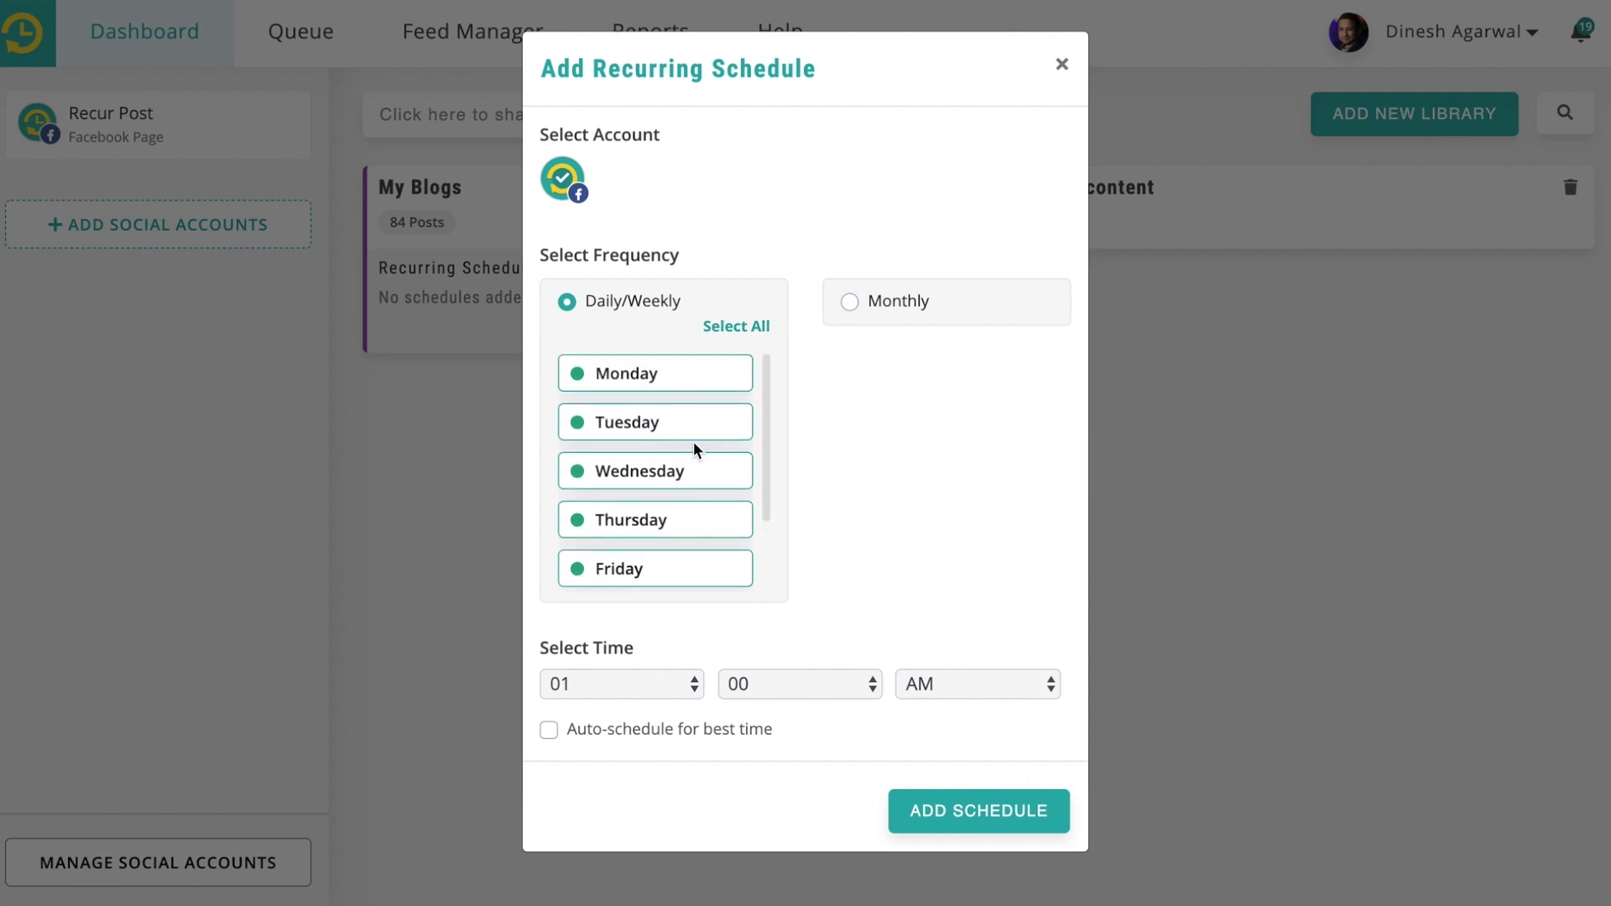
Set the posting hour to 09 with auto-schedule for best time, and save the schedule.
left_click(612, 692)
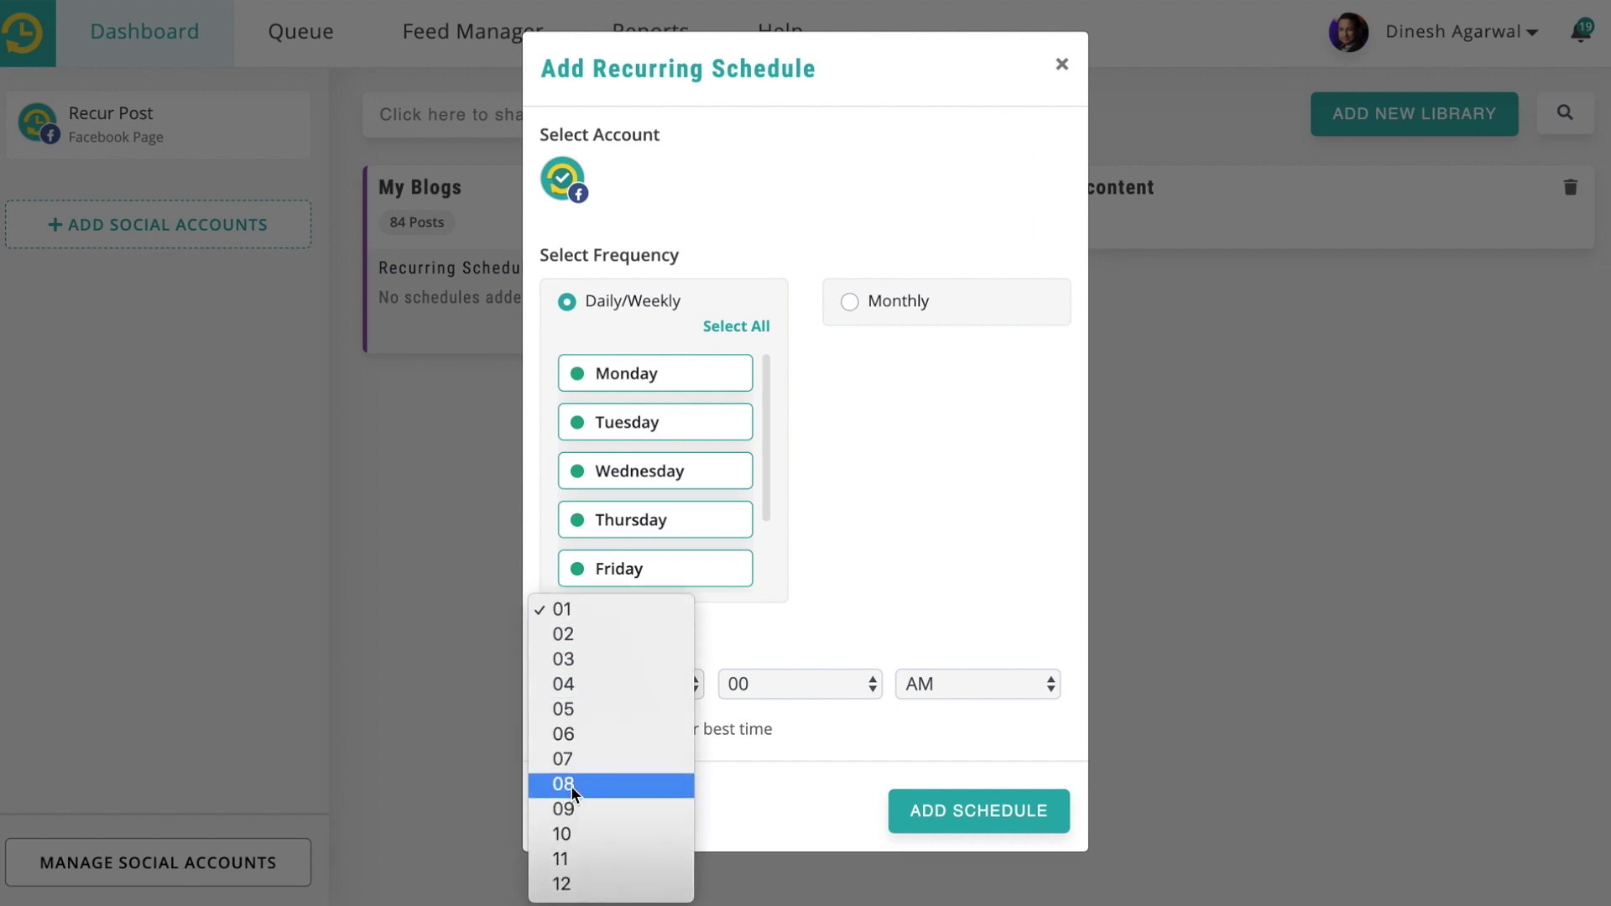
left_click(580, 806)
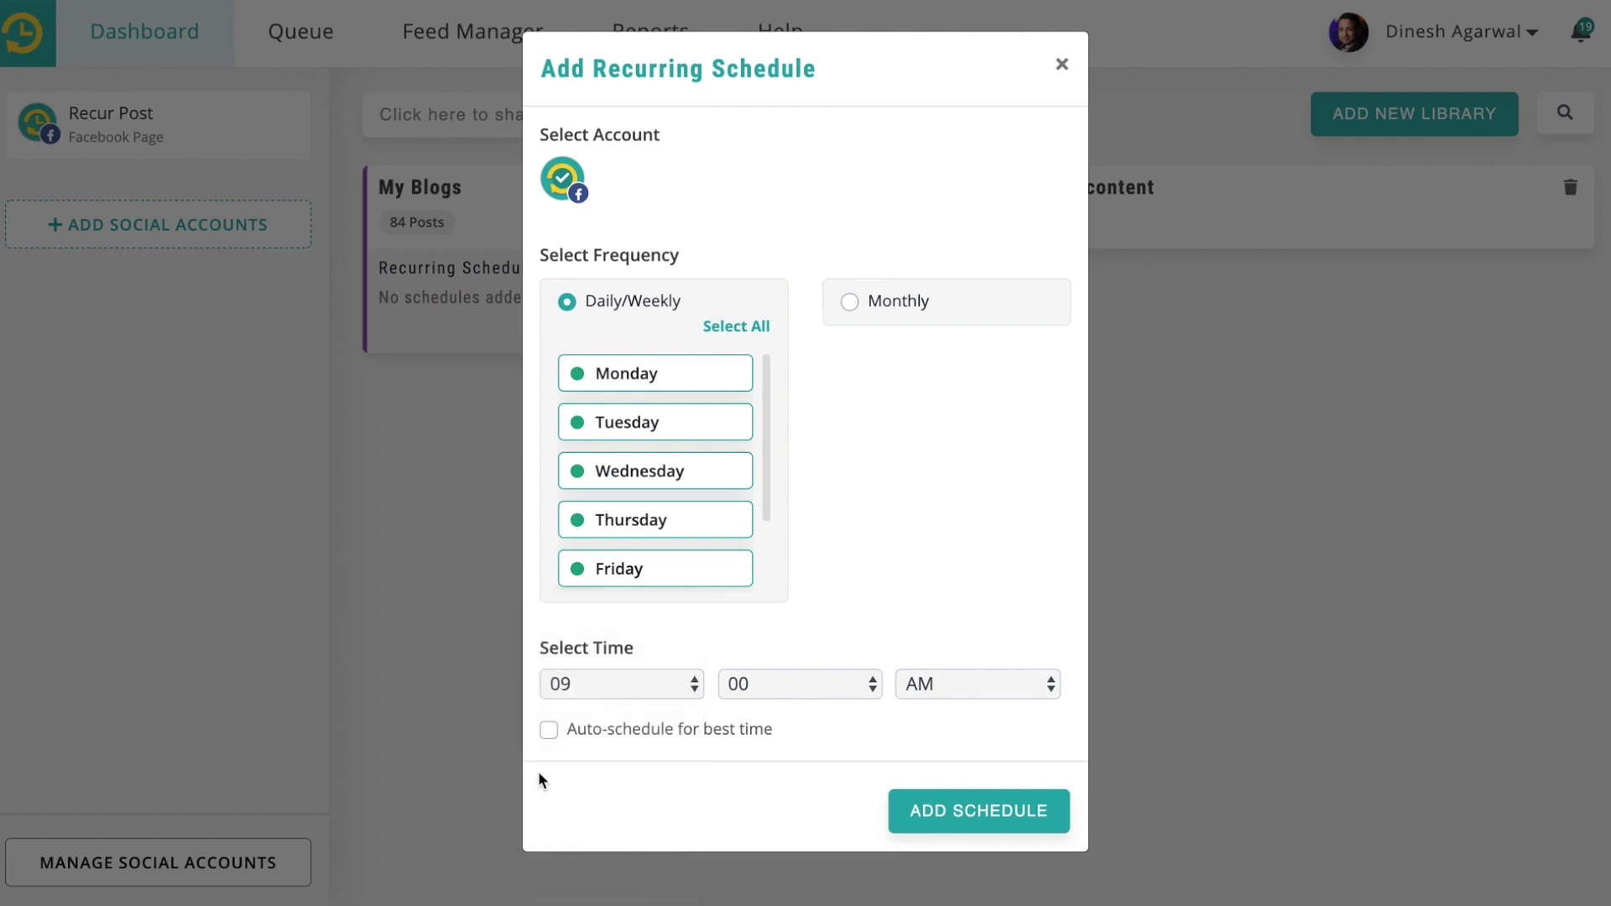
left_click(549, 731)
left_click(927, 809)
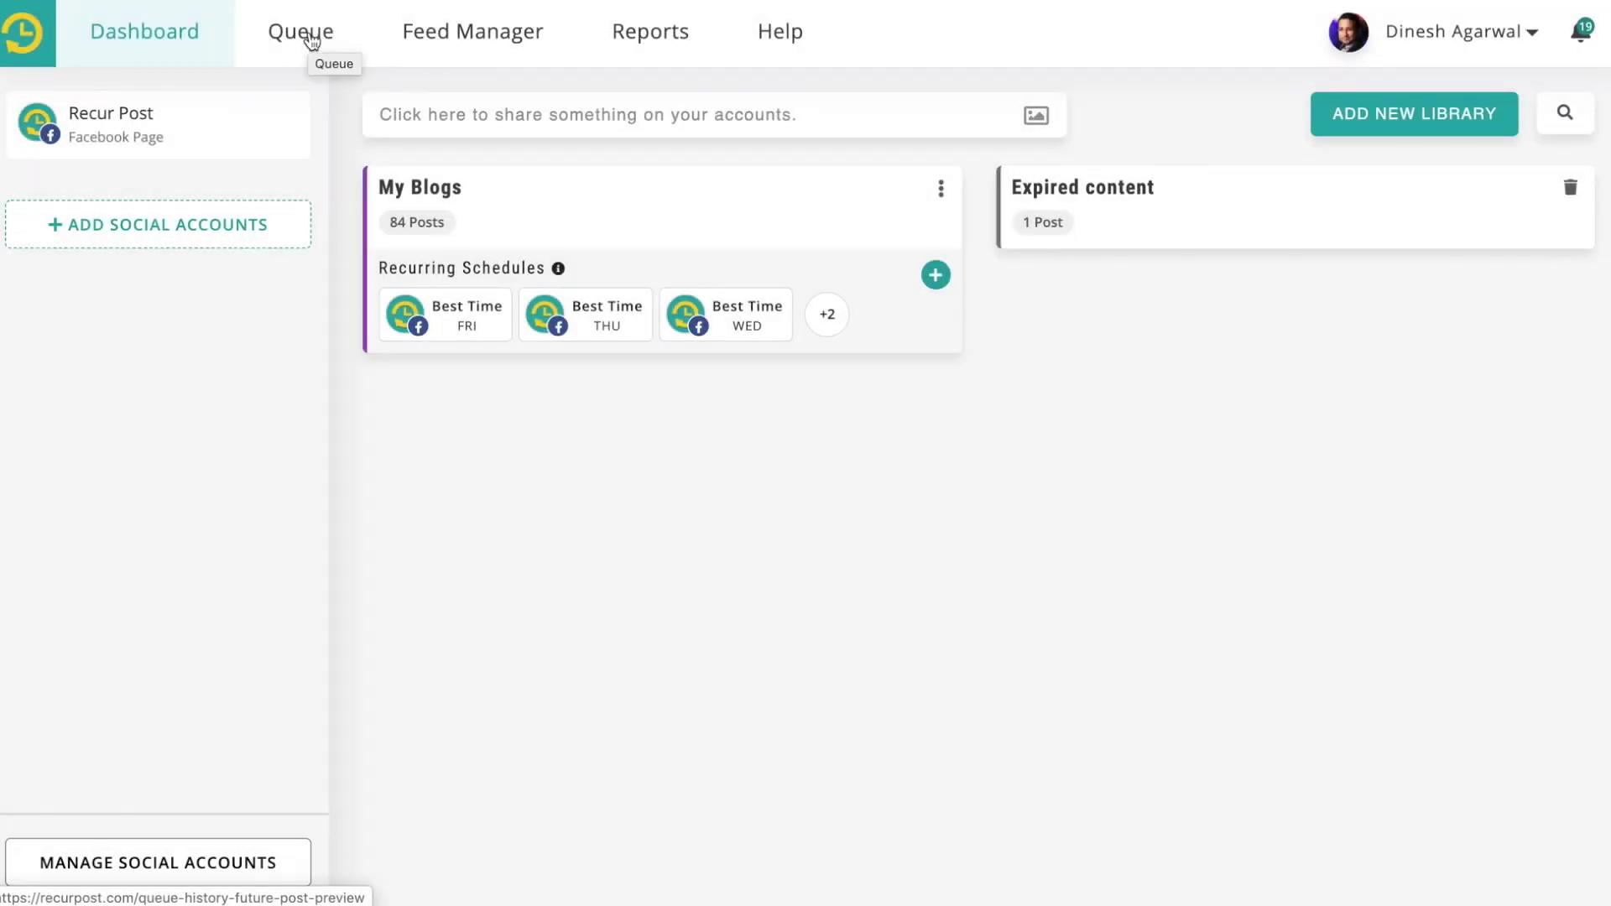
left_click(310, 38)
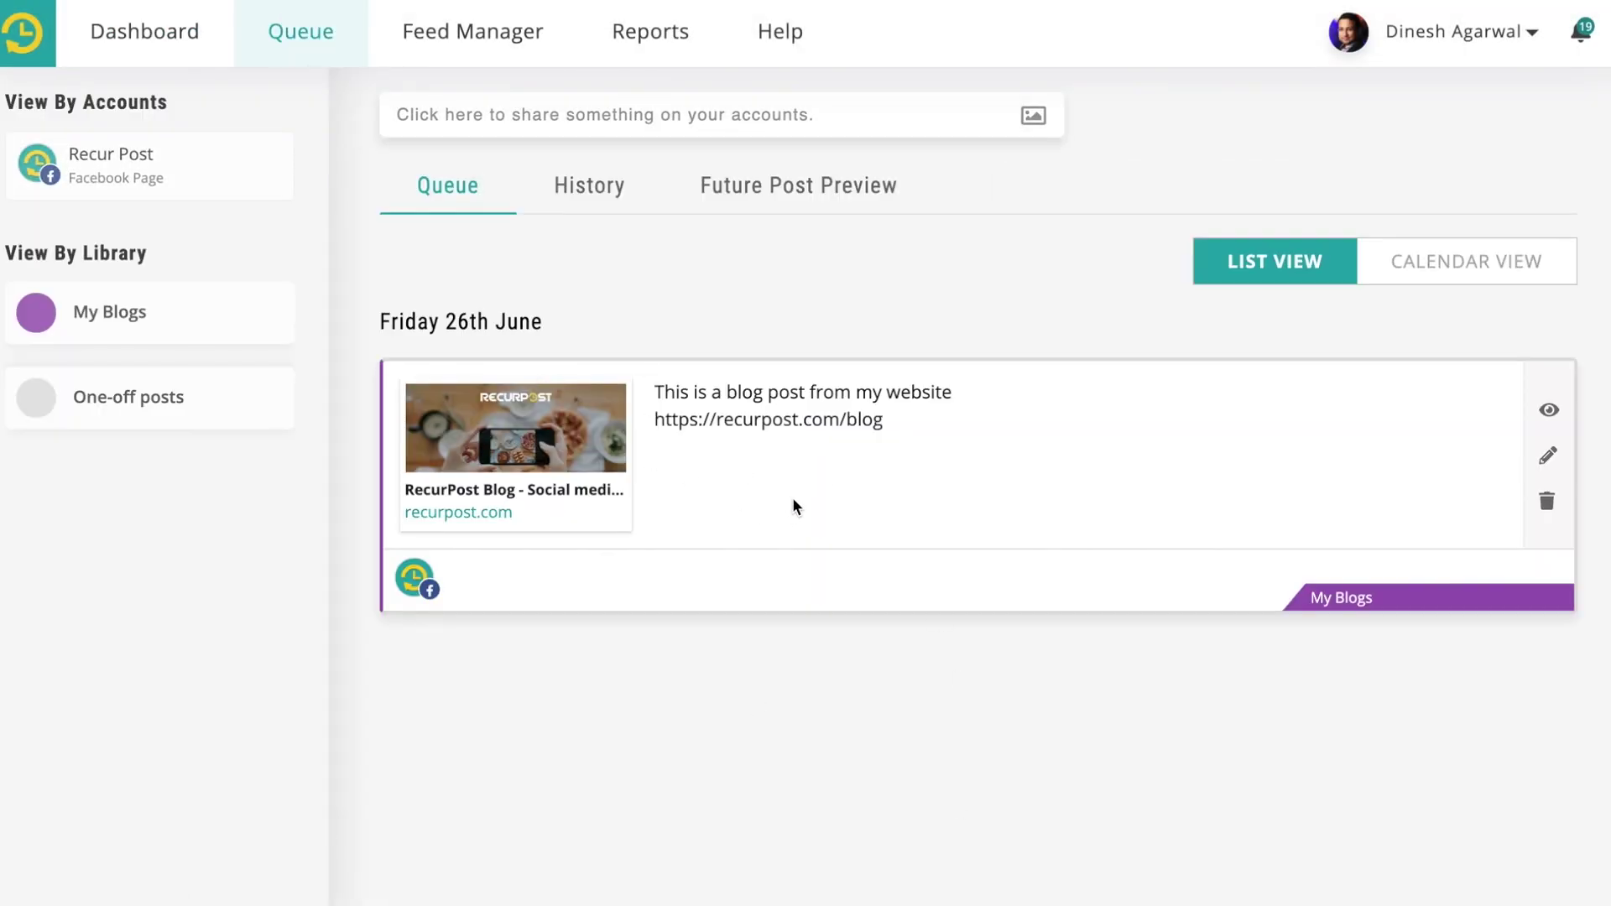
Check a queued post's account details, then switch to Future Post Preview.
left_click(411, 587)
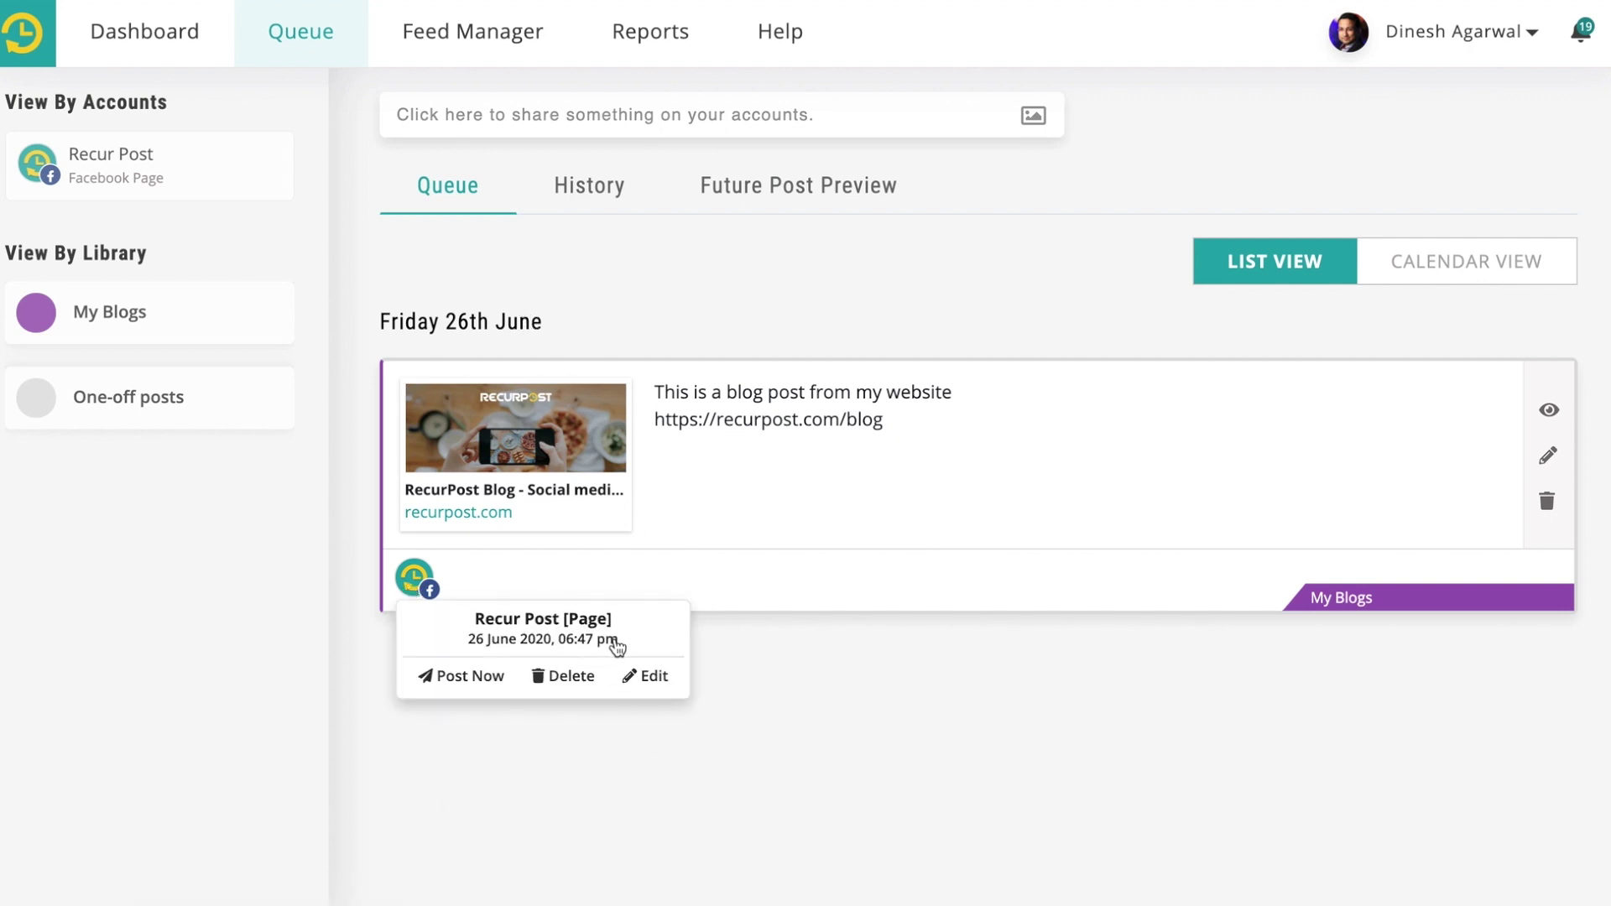
left_click(816, 619)
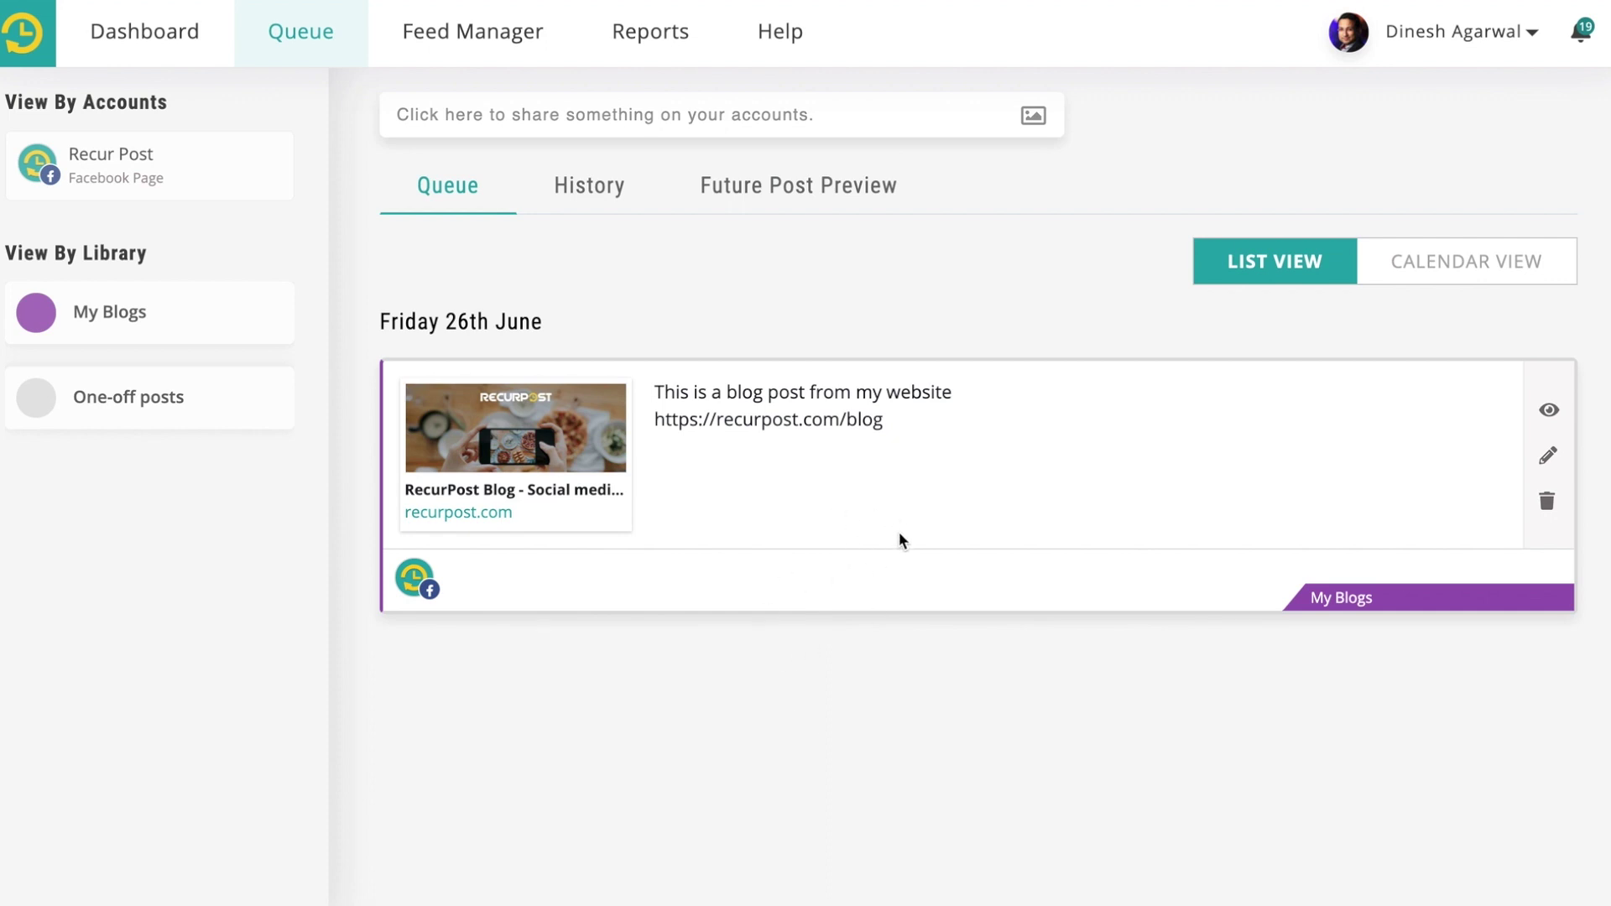
left_click(749, 205)
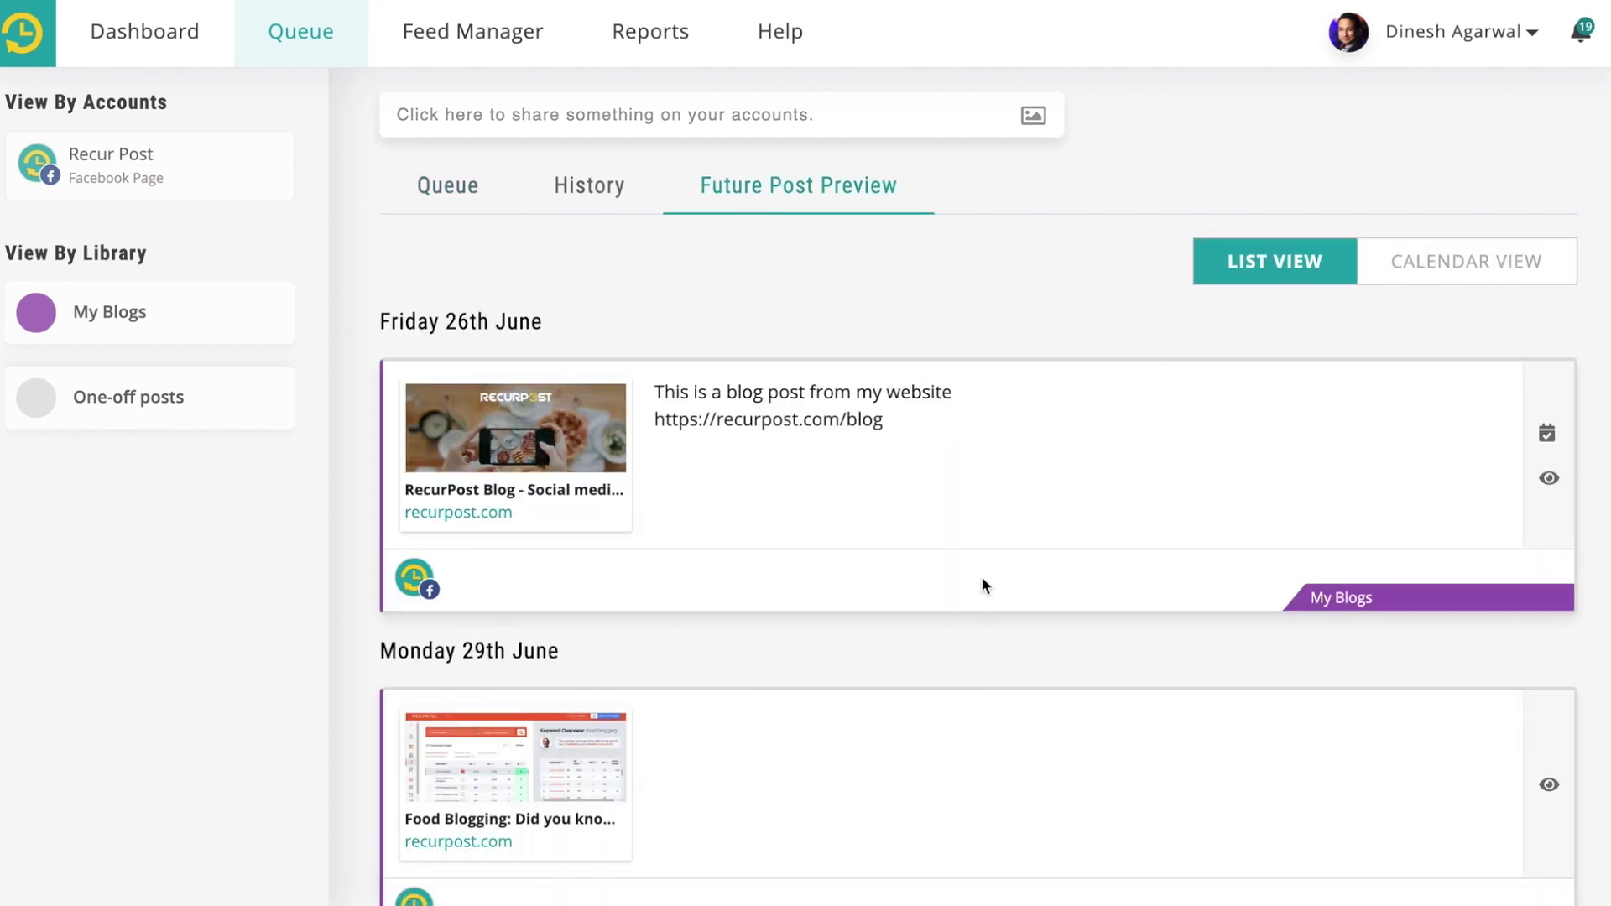
scroll(984, 576, "down", 8)
scroll(984, 576, "up", 10)
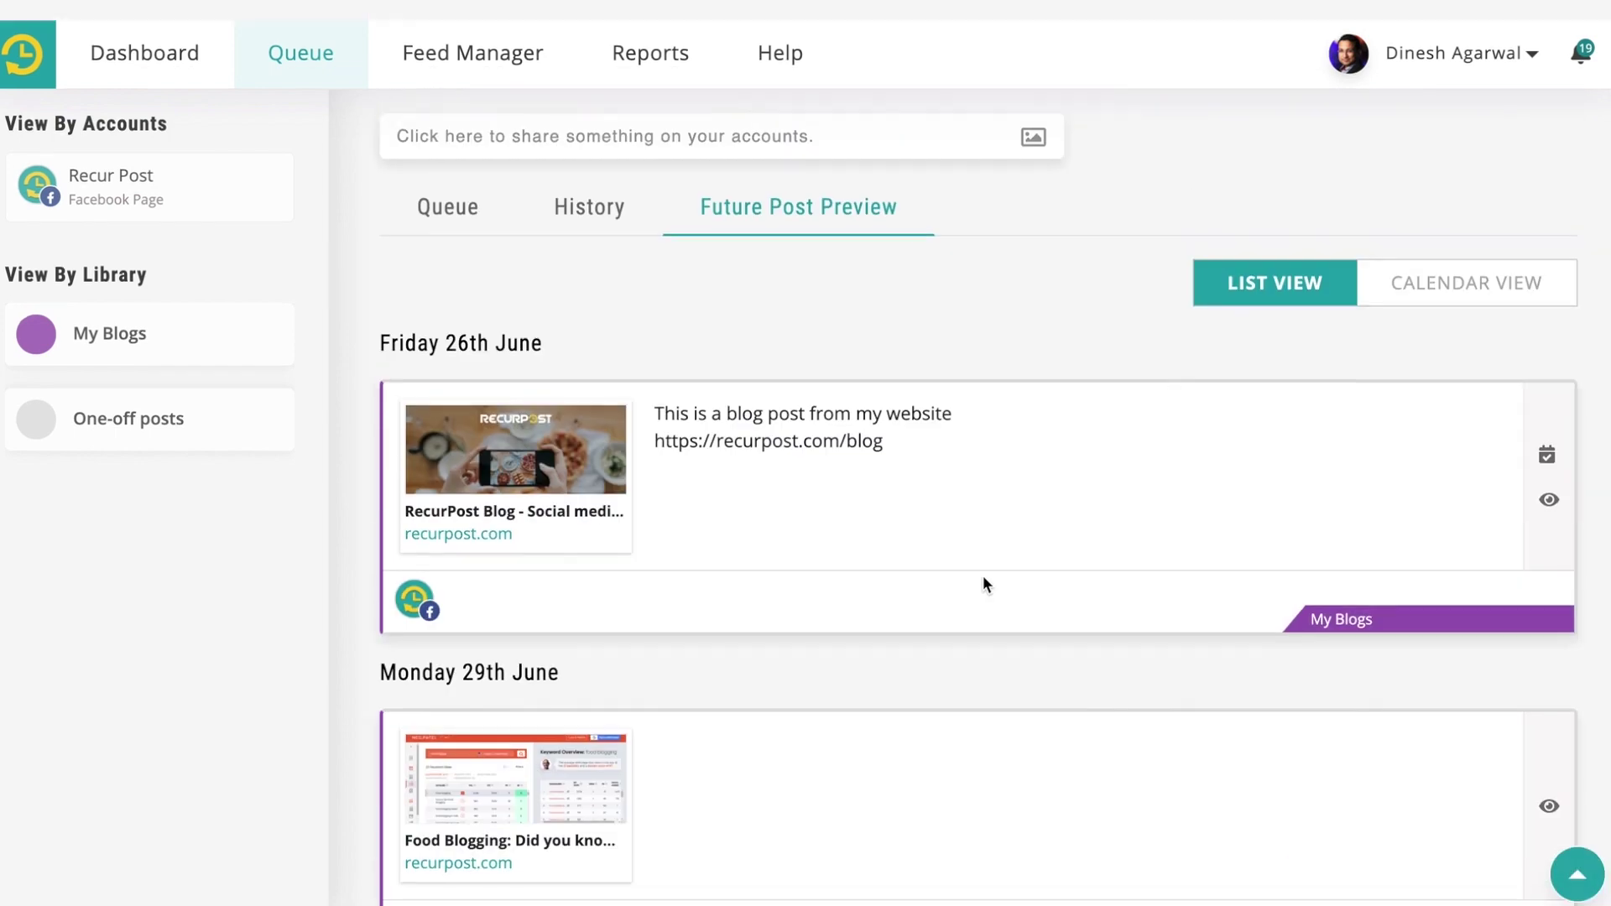
Show future posts in Calendar View for July 2020 and preview the Jul-13 blog post.
left_click(1459, 286)
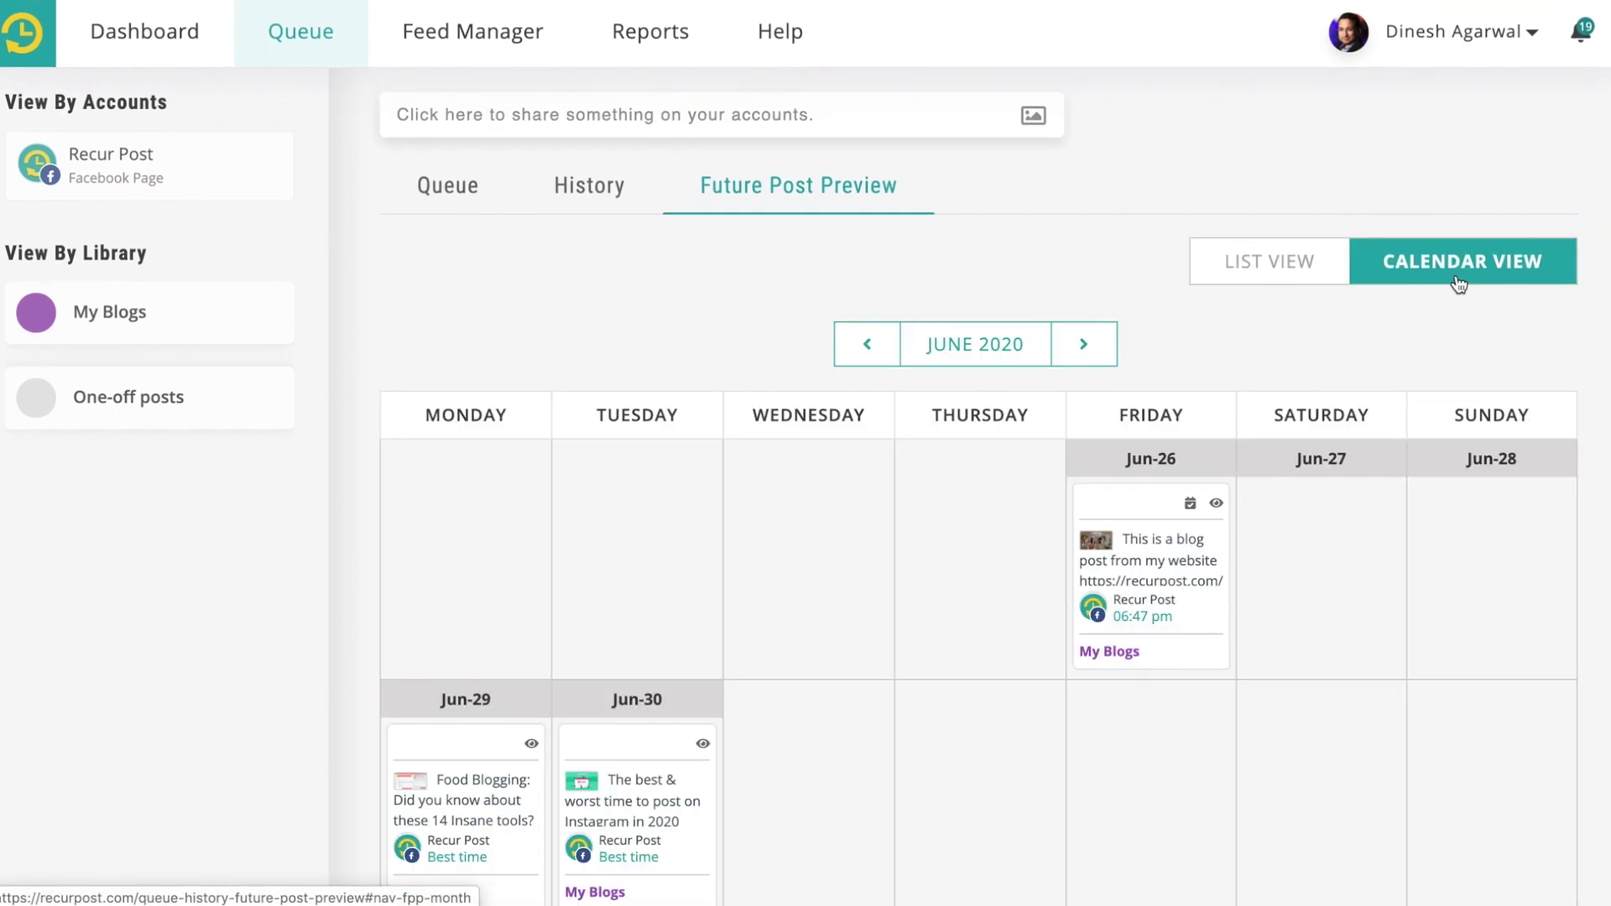
scroll(792, 395, "down", 2)
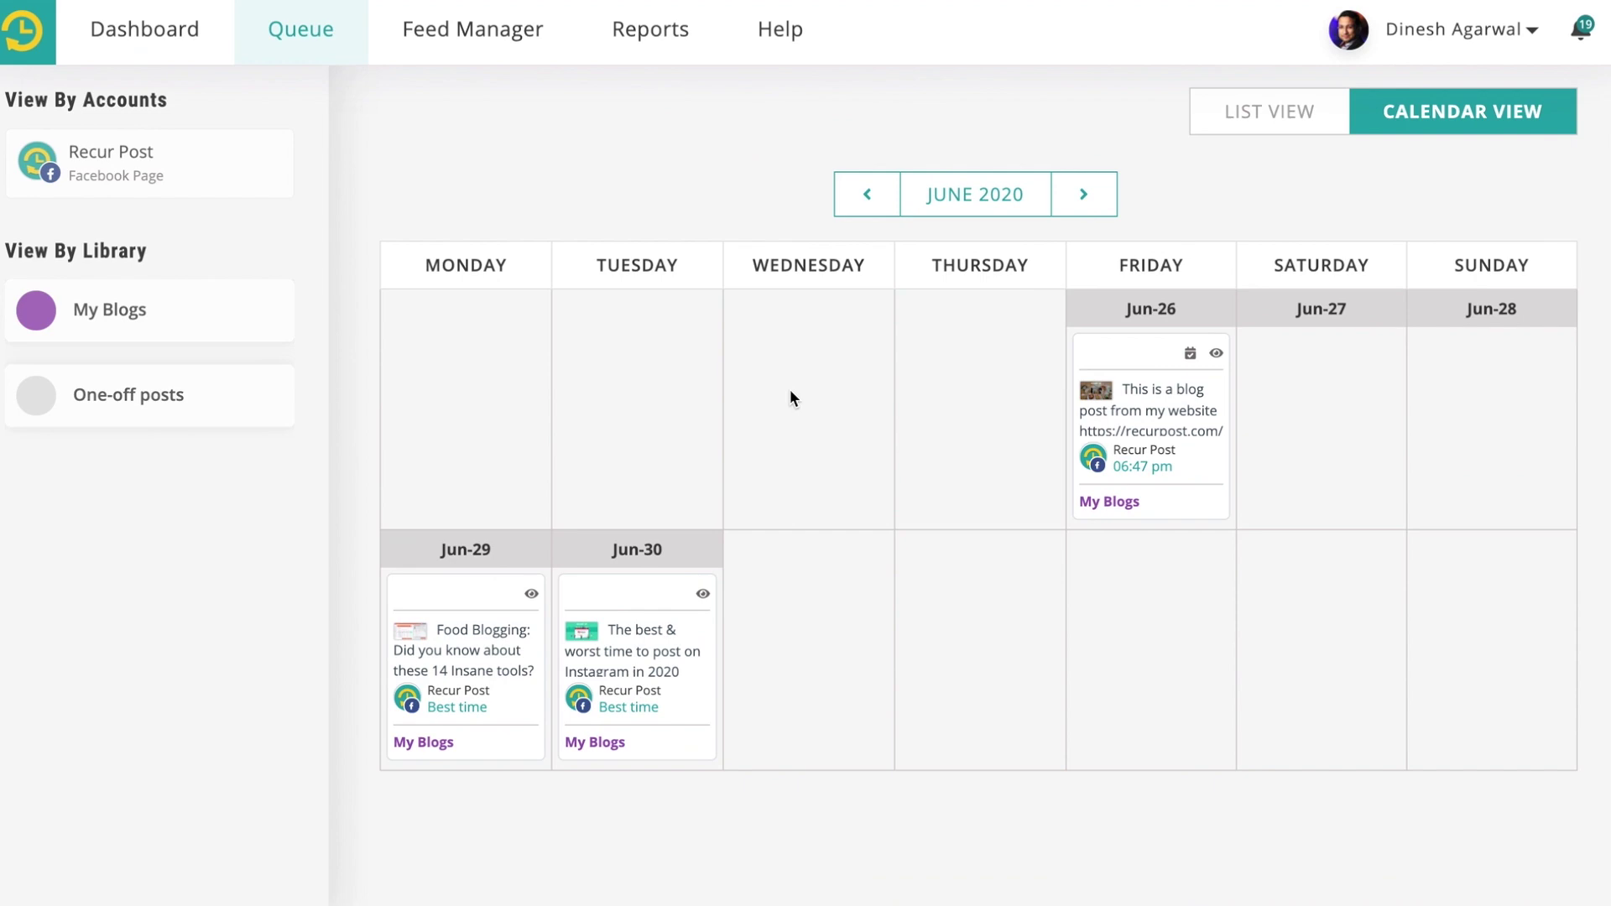
left_click(1086, 210)
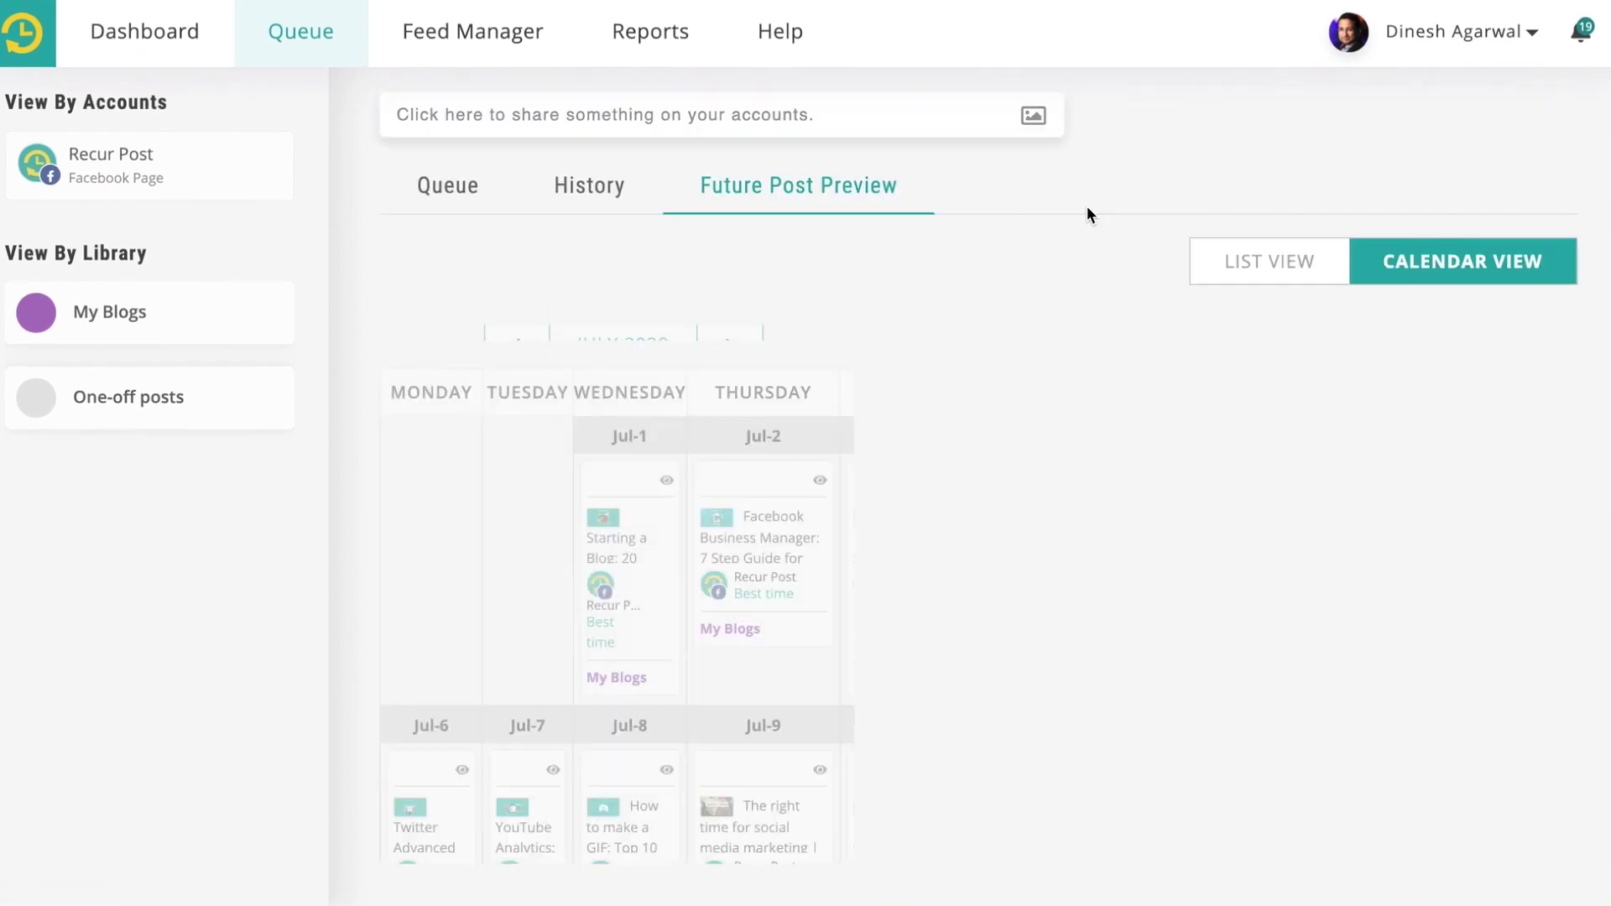
scroll(577, 317, "down", 4)
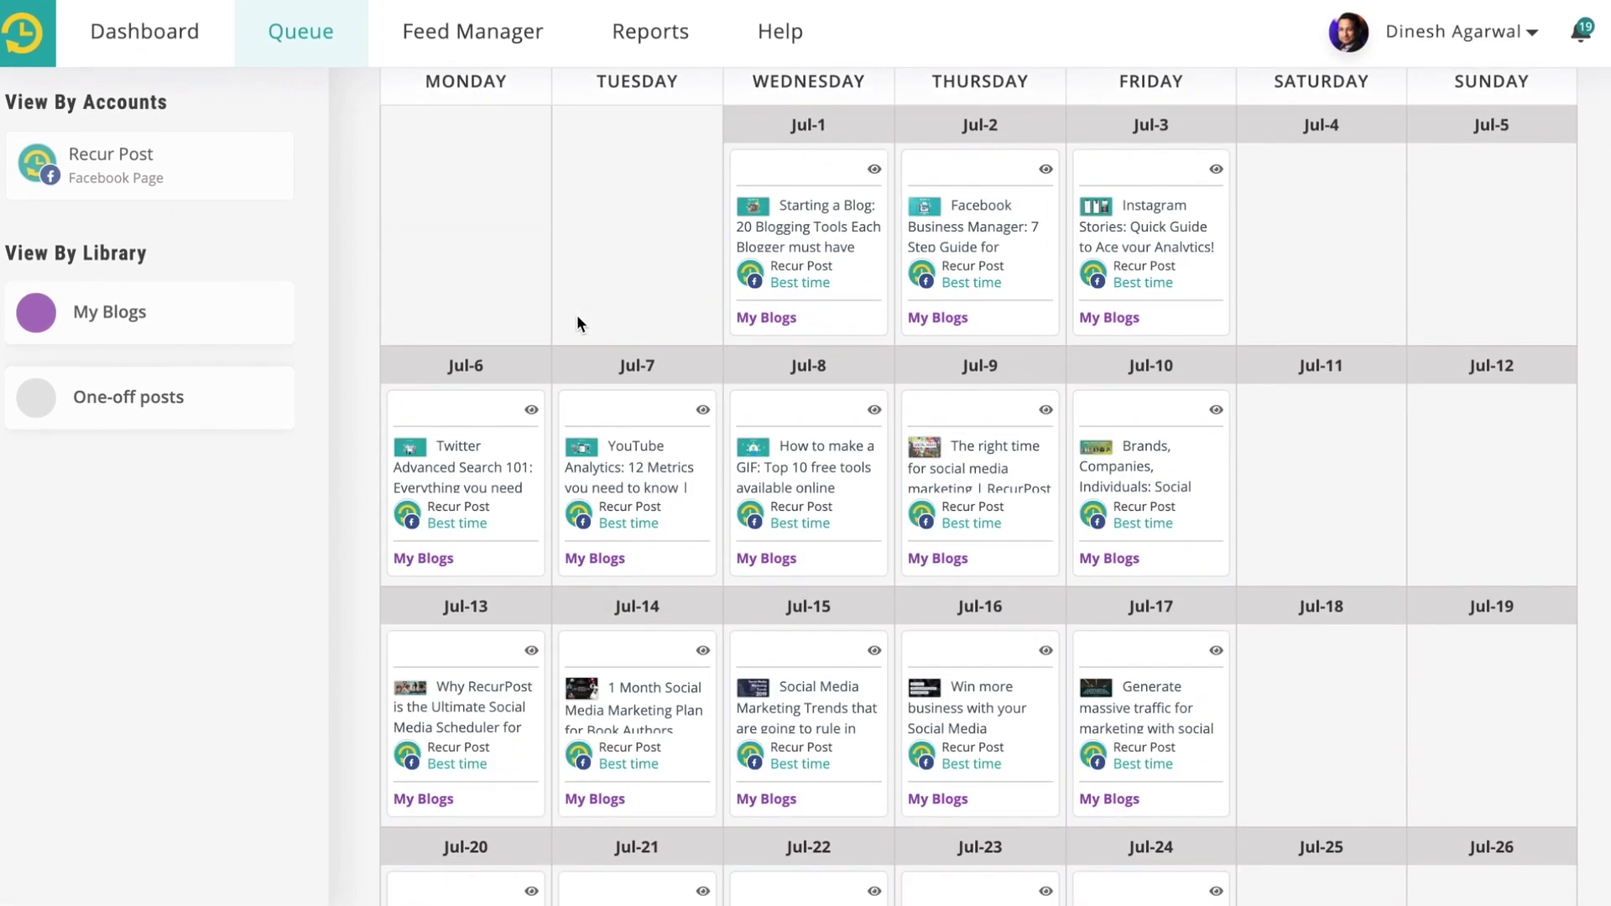
scroll(576, 323, "down", 3)
scroll(577, 323, "down", 1)
scroll(553, 357, "up", 1)
left_click(531, 392)
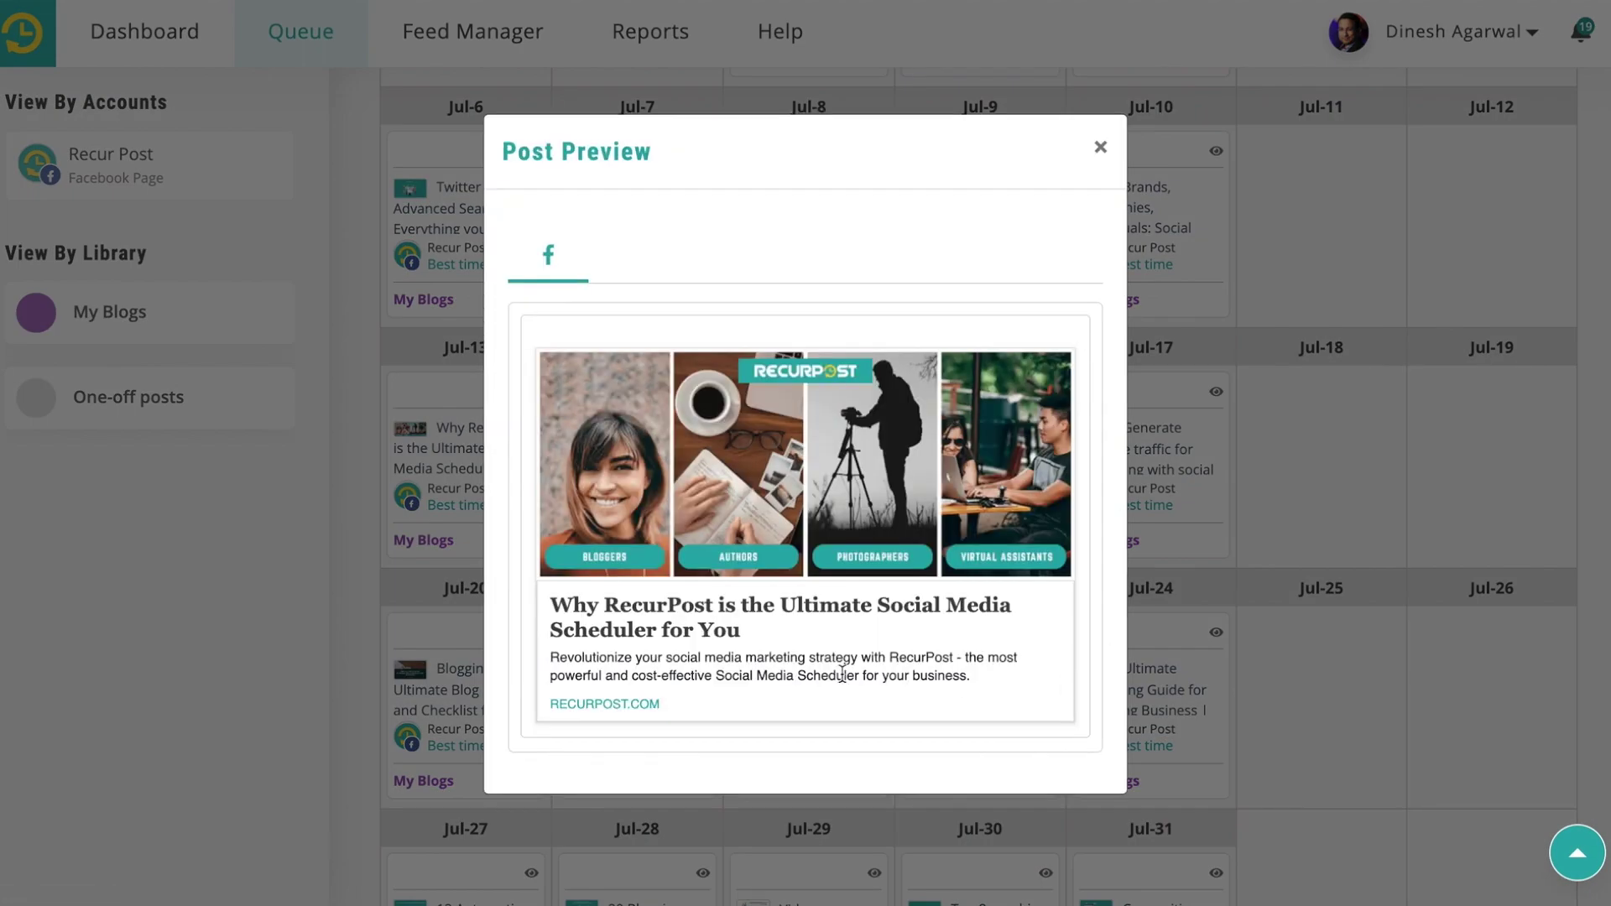
left_click(1101, 148)
scroll(820, 262, "up", 7)
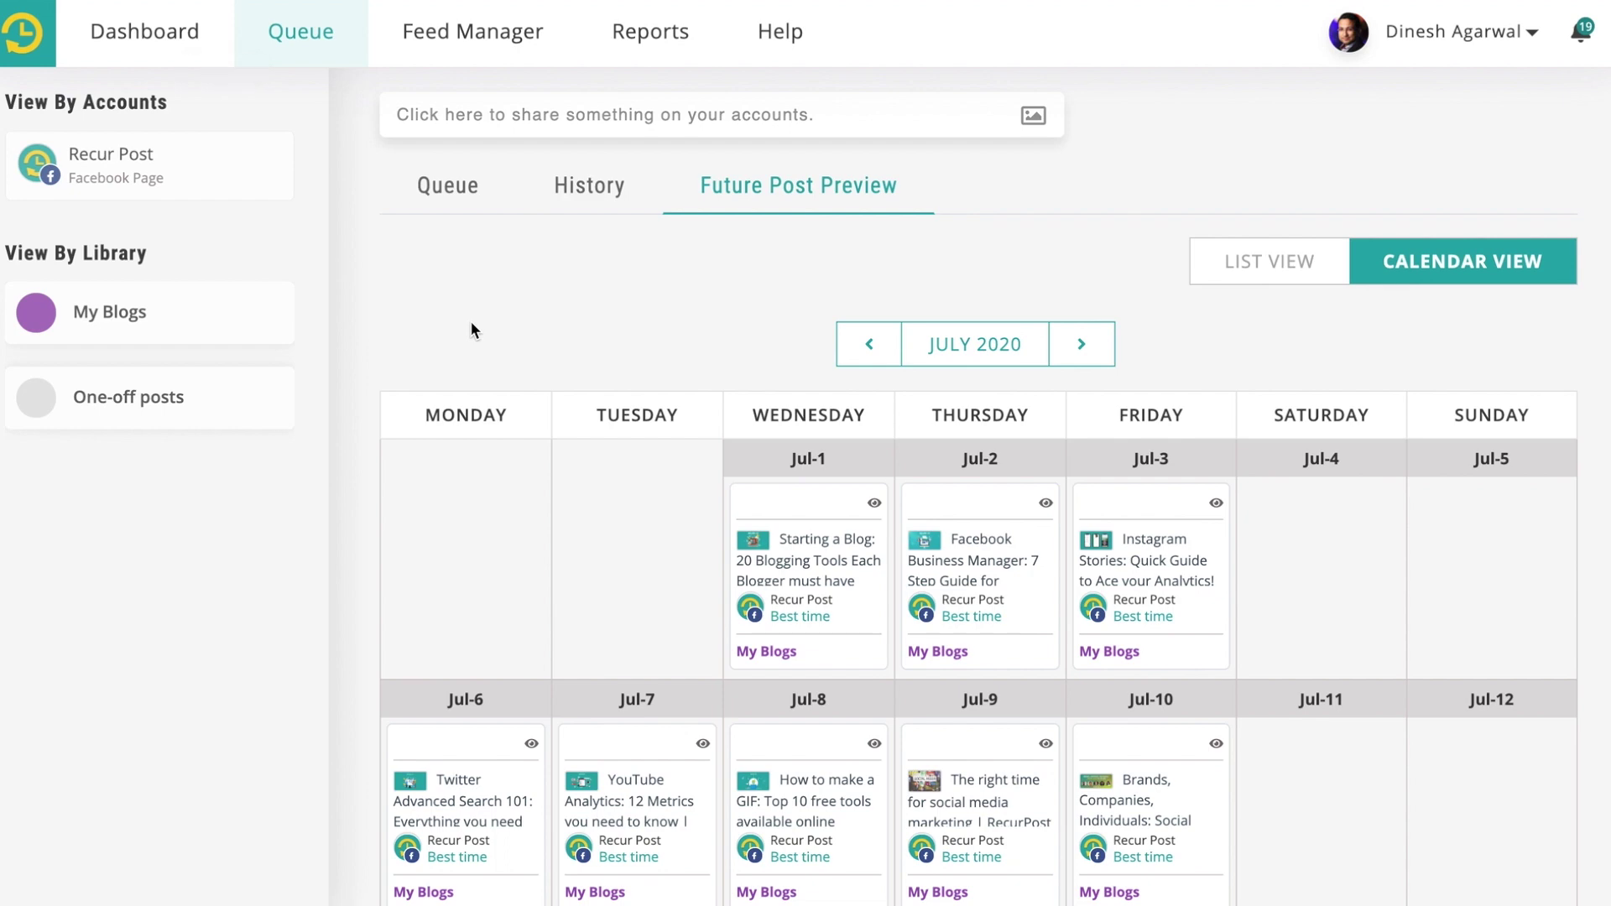
Write 'Hey, we have a live webinar at 7:40 PM tomorrow. Do join us on Facebook.' for the Recur Post page.
left_click(541, 126)
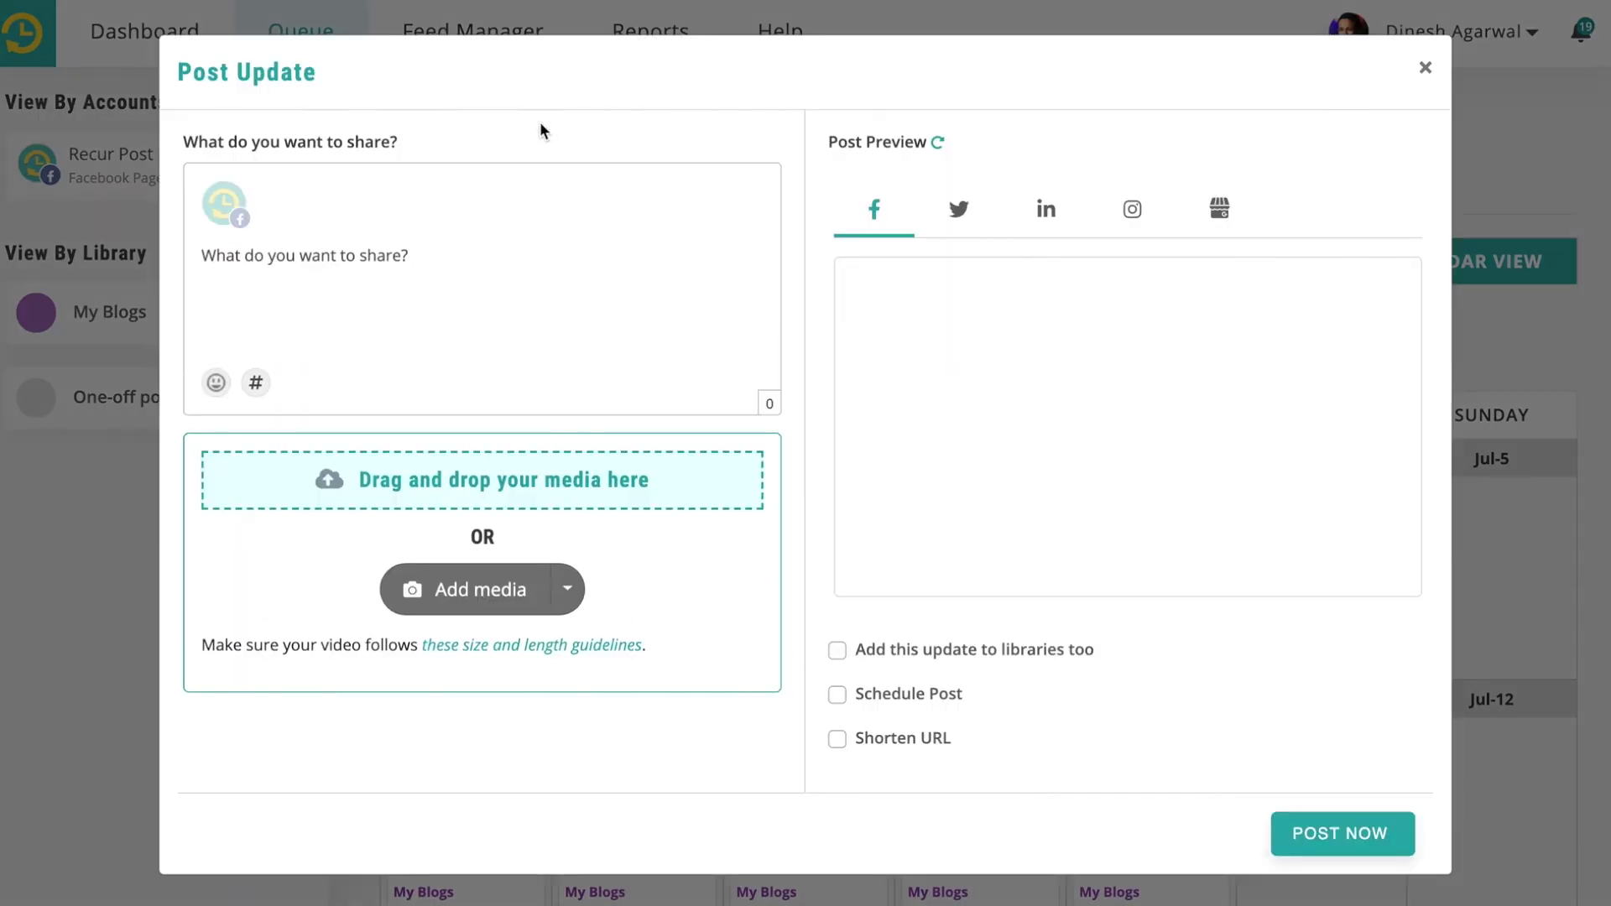
left_click(387, 300)
type("Hey, w")
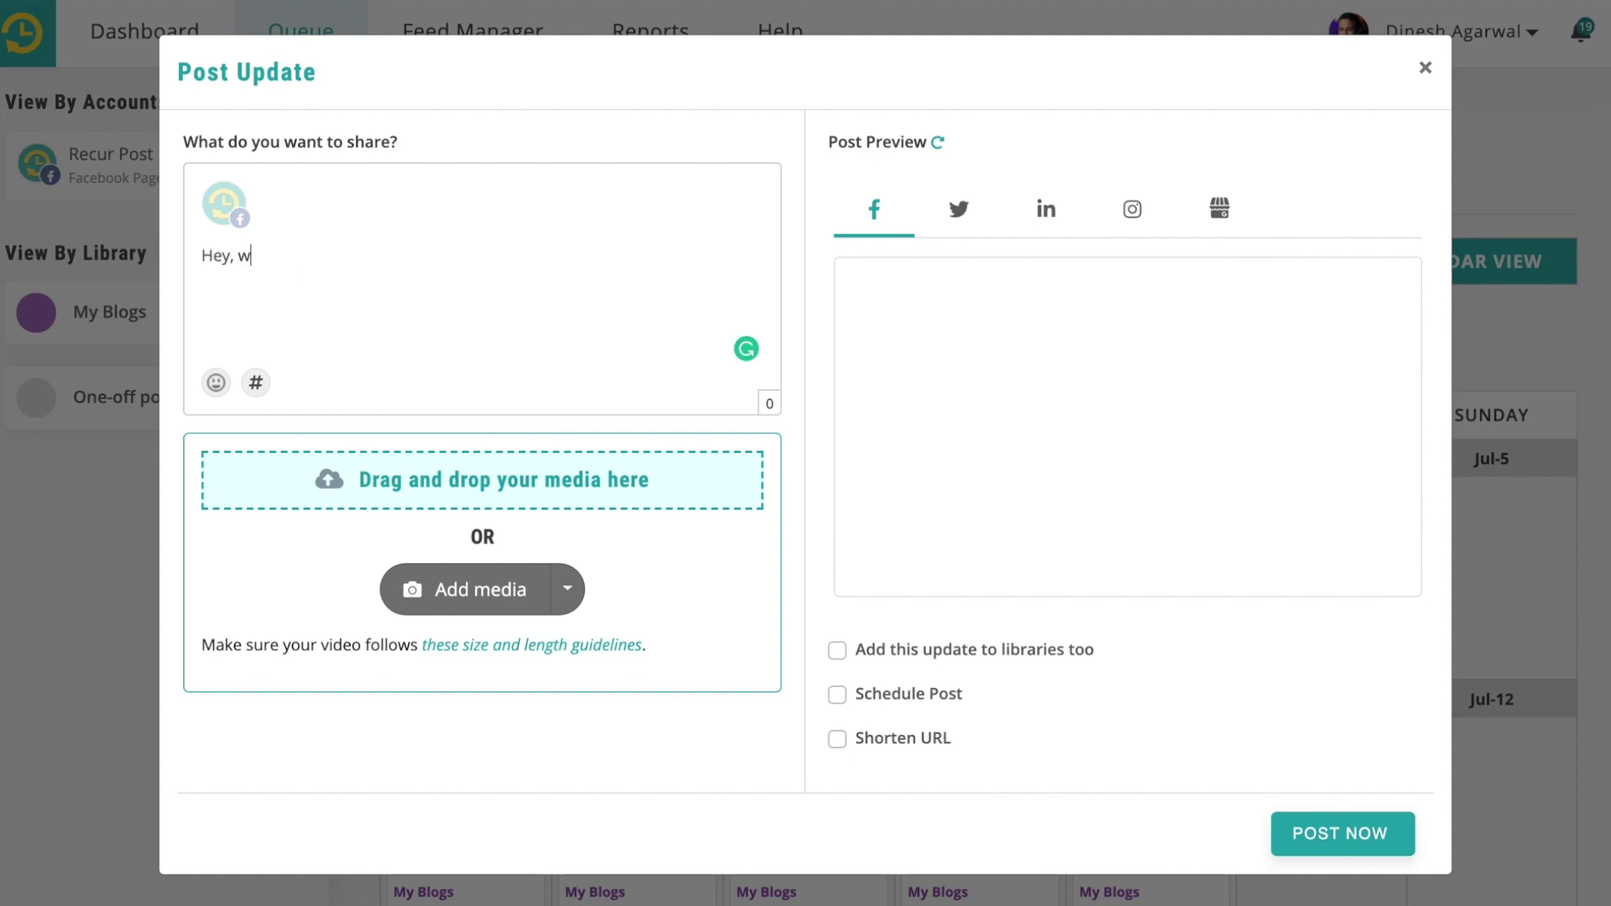
type("e have a live webinar")
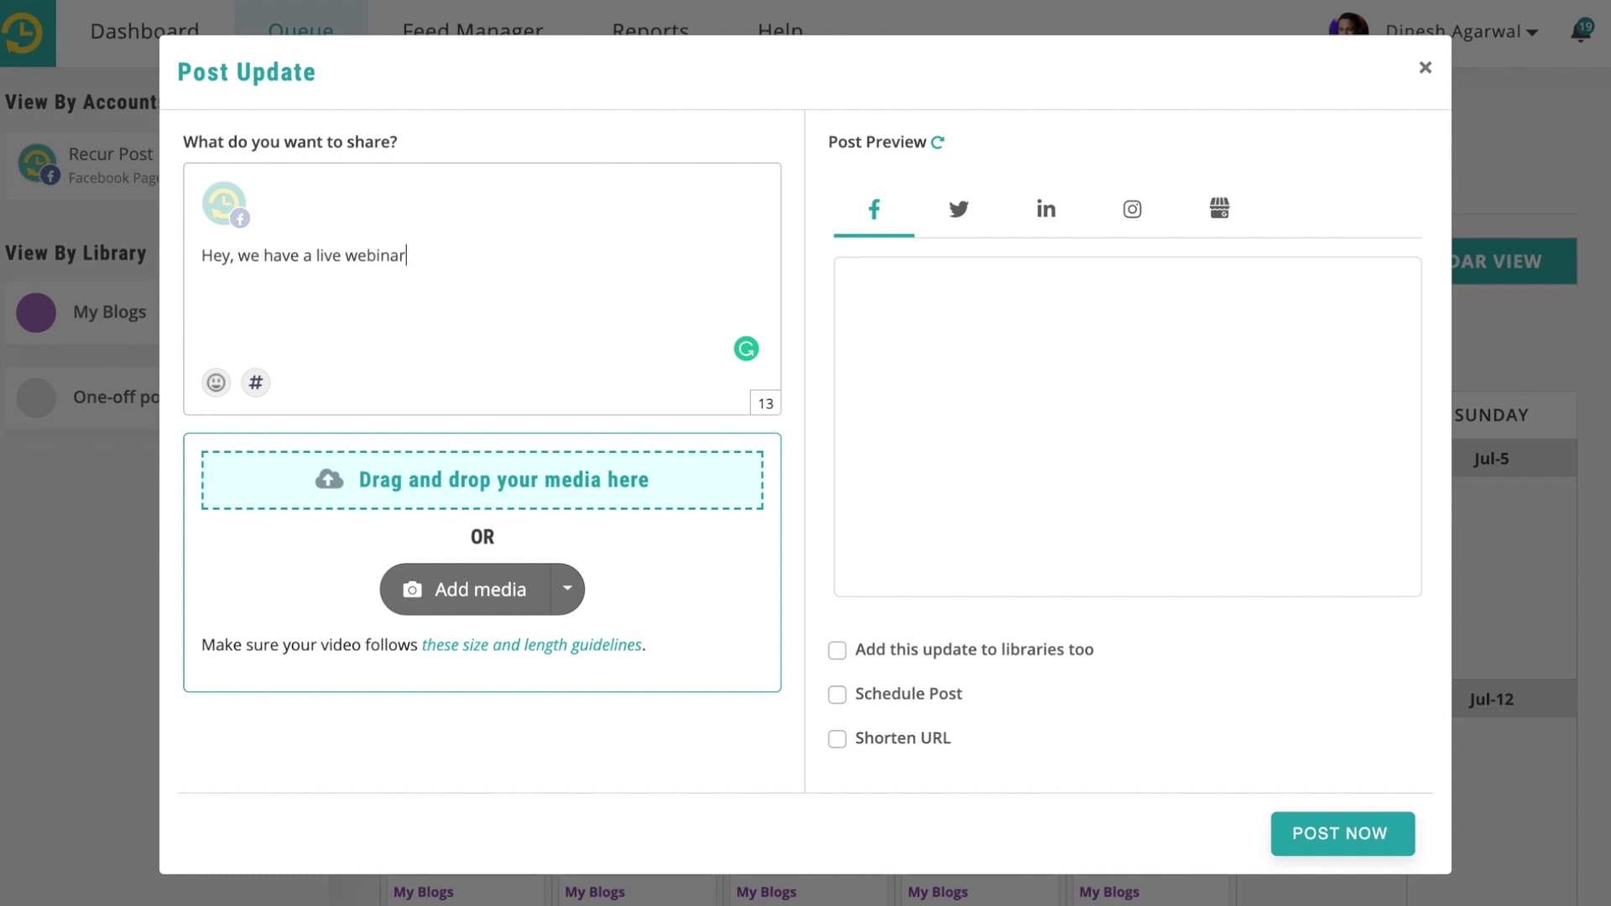
type(" at 7:40 PM tomorrow")
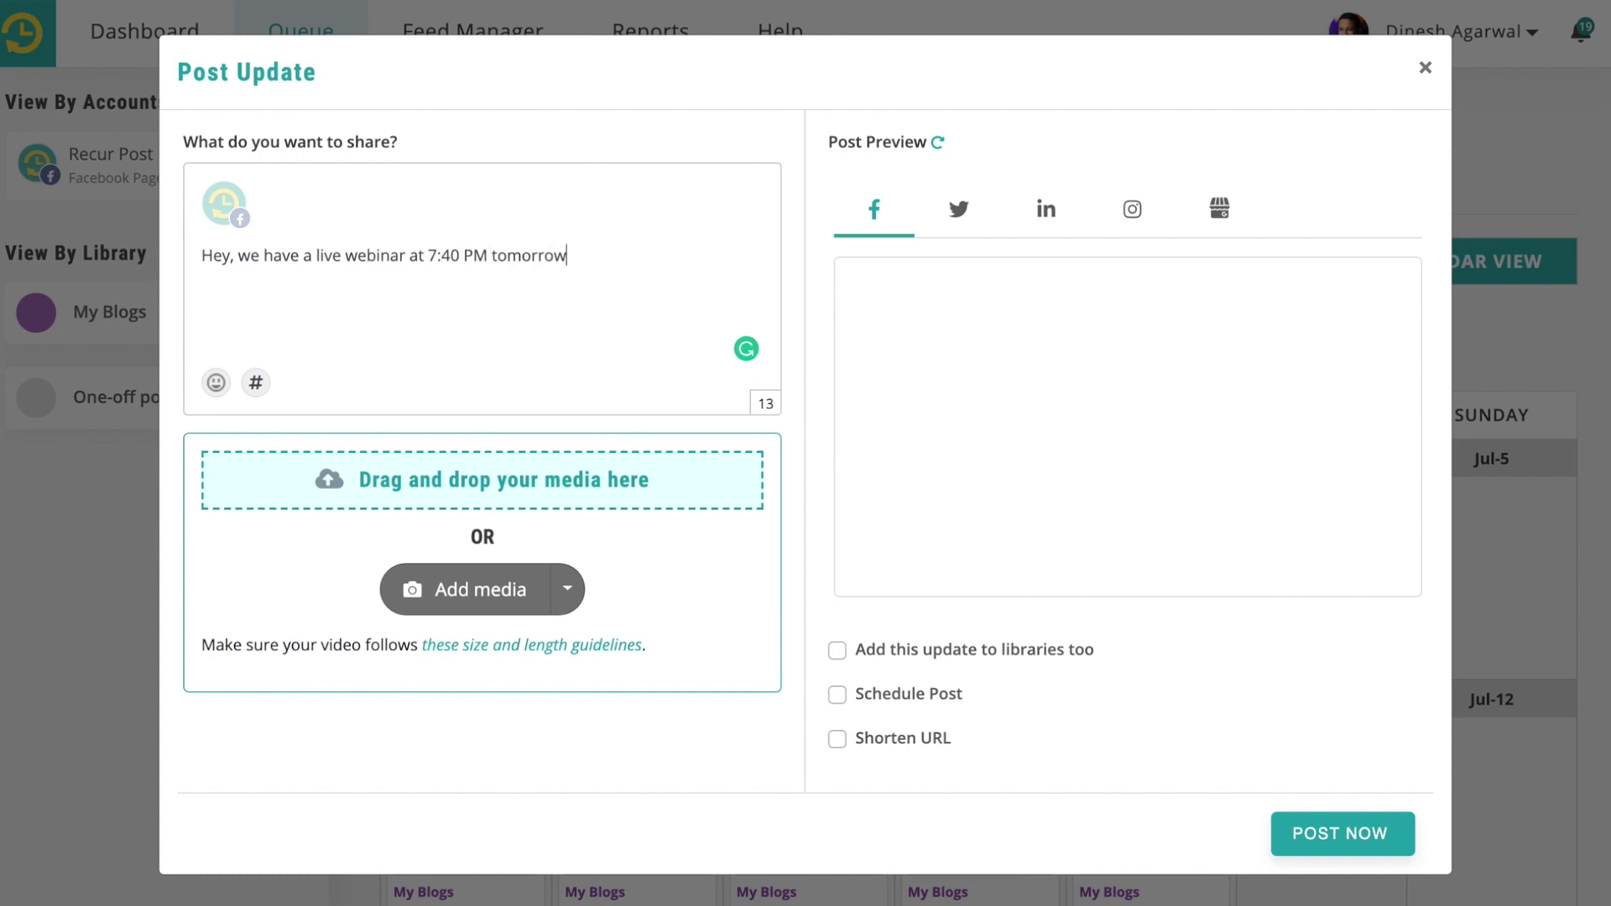
type(". Do join us on Facebook.")
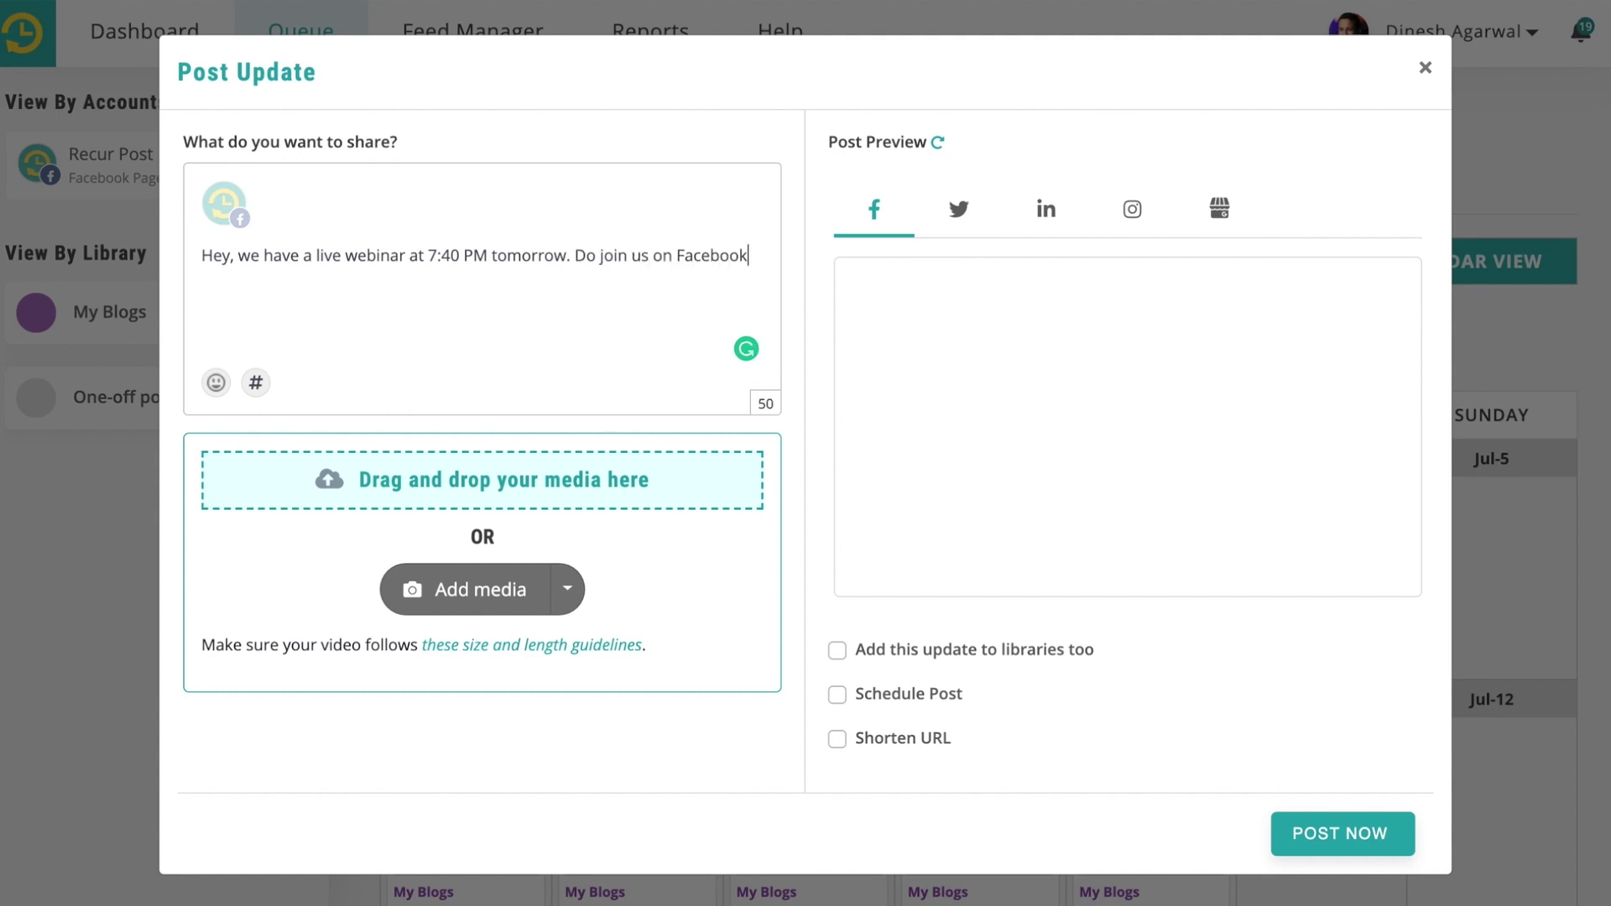
left_click(225, 201)
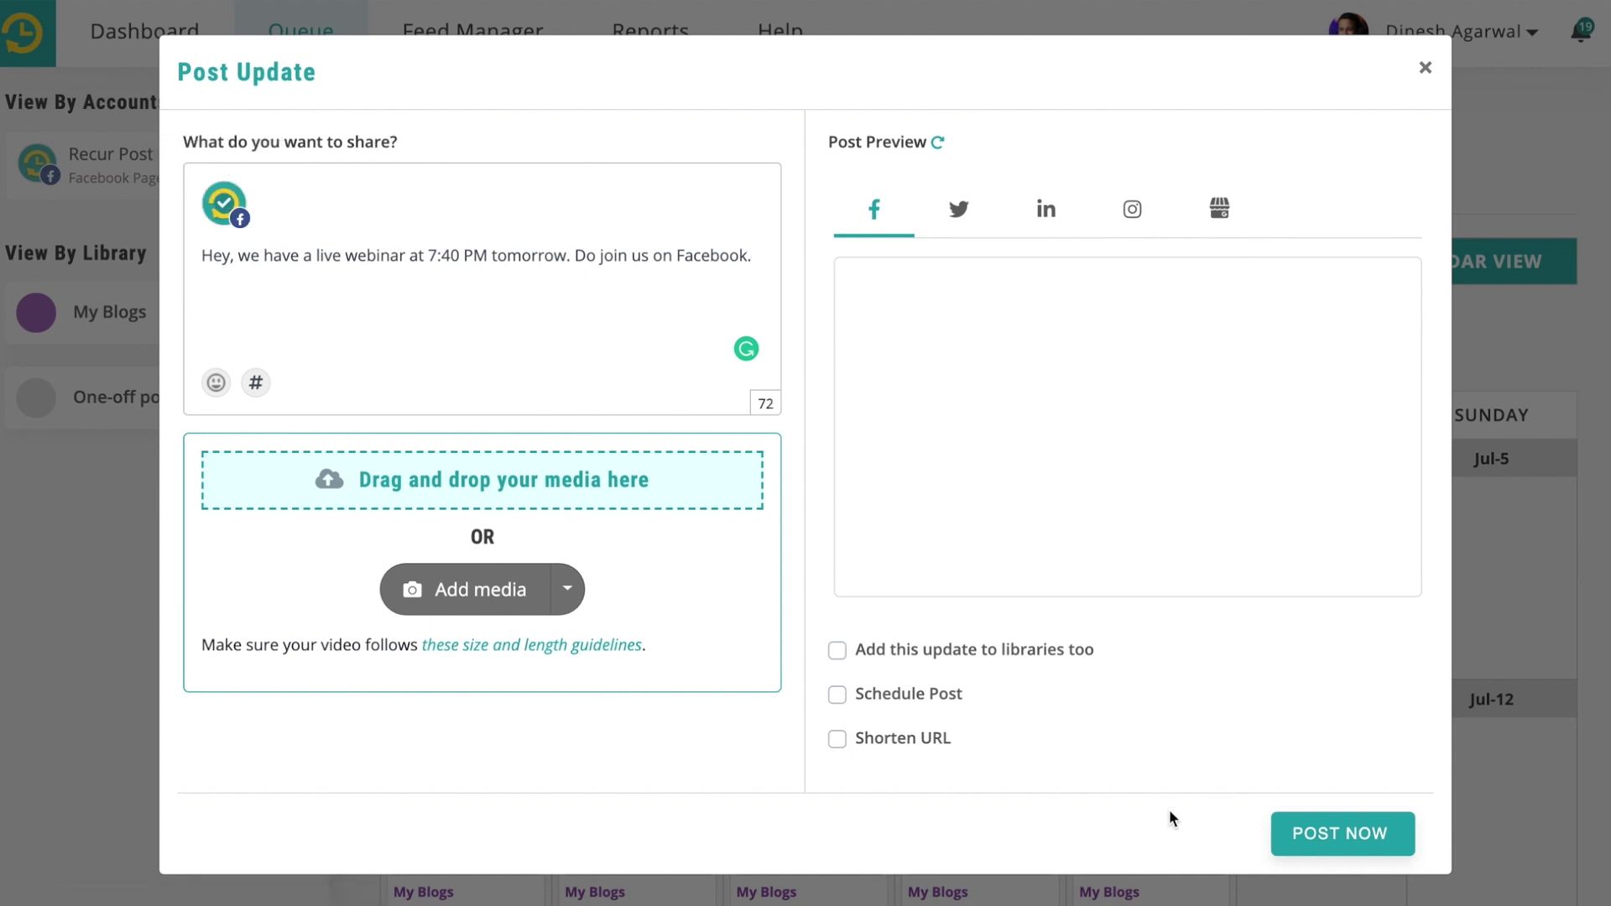
Schedule the webinar announcement as a one-off post for 27 June 2020 at 06:10 PM.
left_click(838, 695)
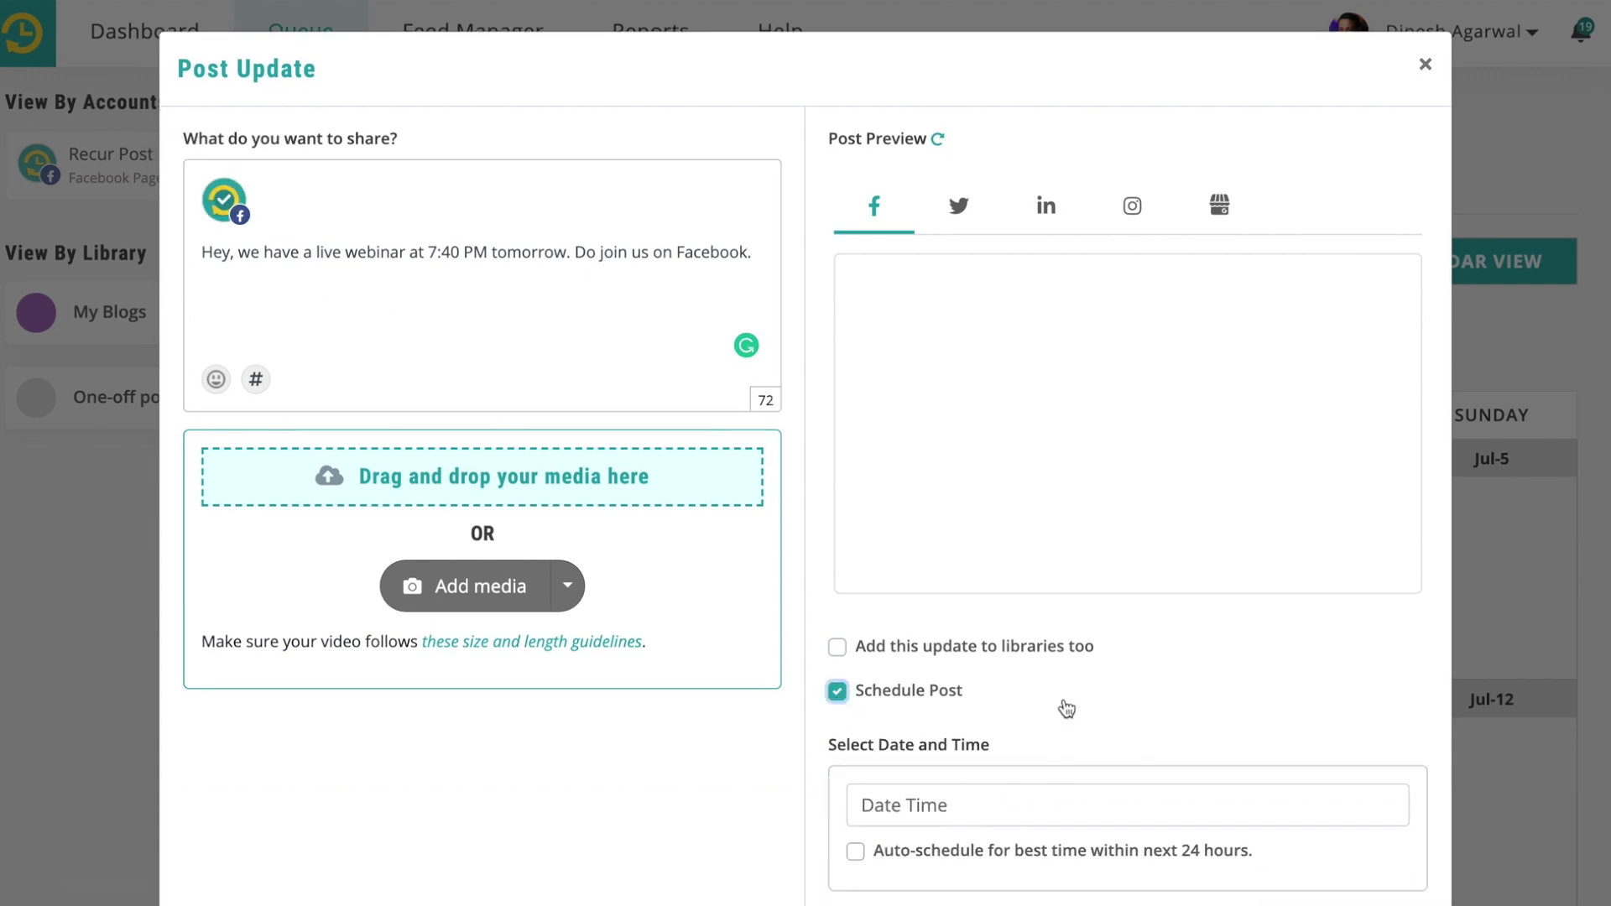
scroll(1065, 708, "down", 1)
left_click(955, 753)
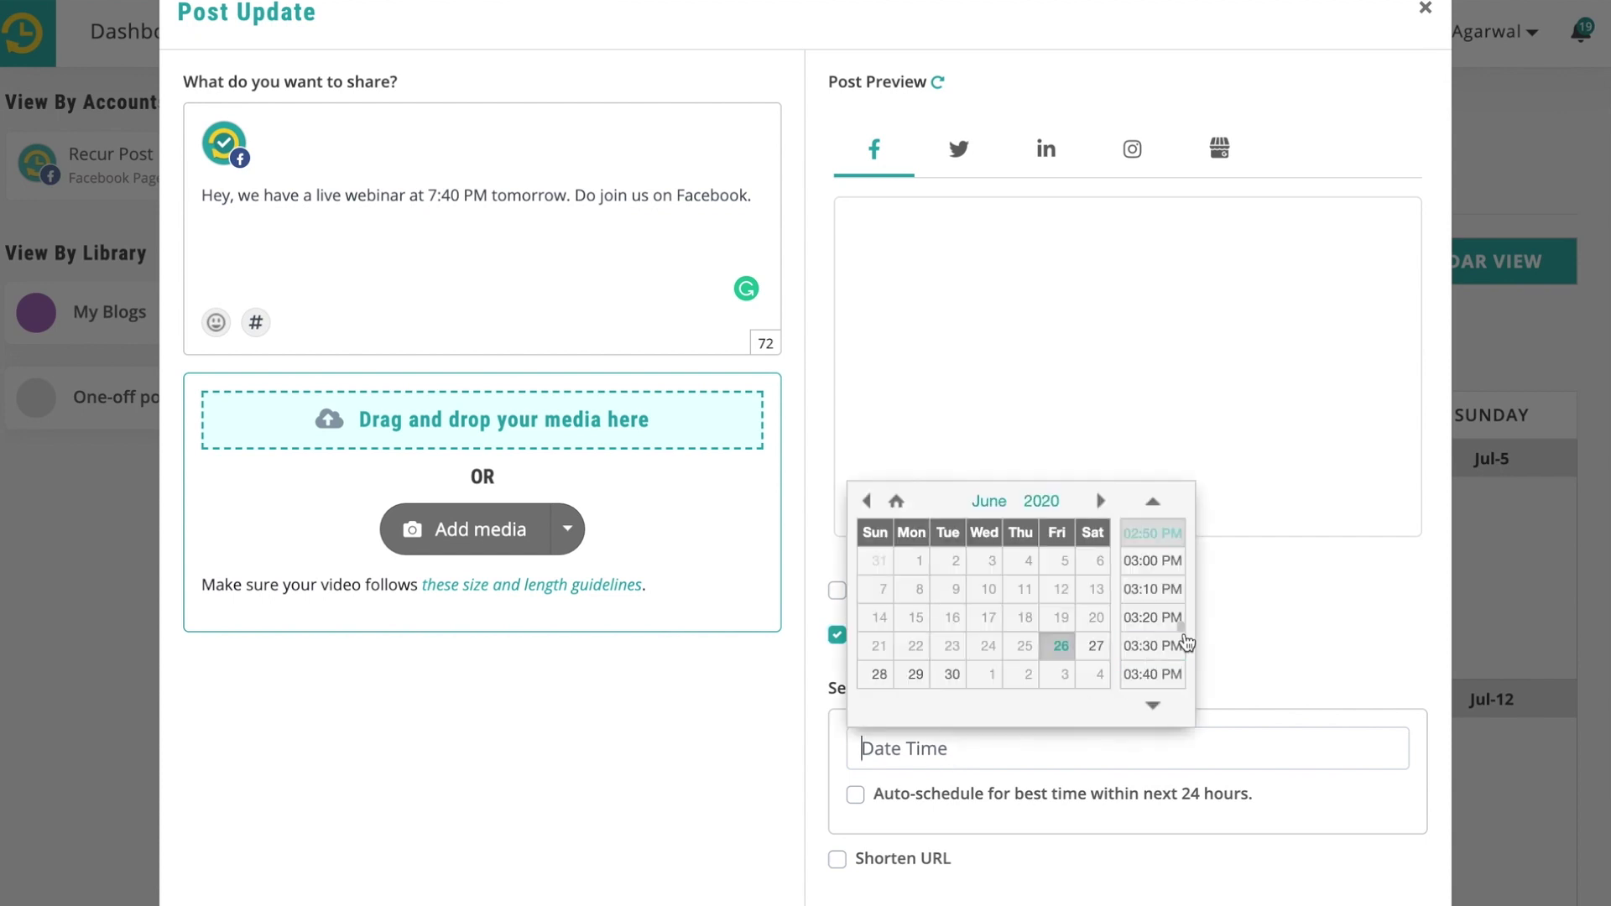
left_click(1098, 647)
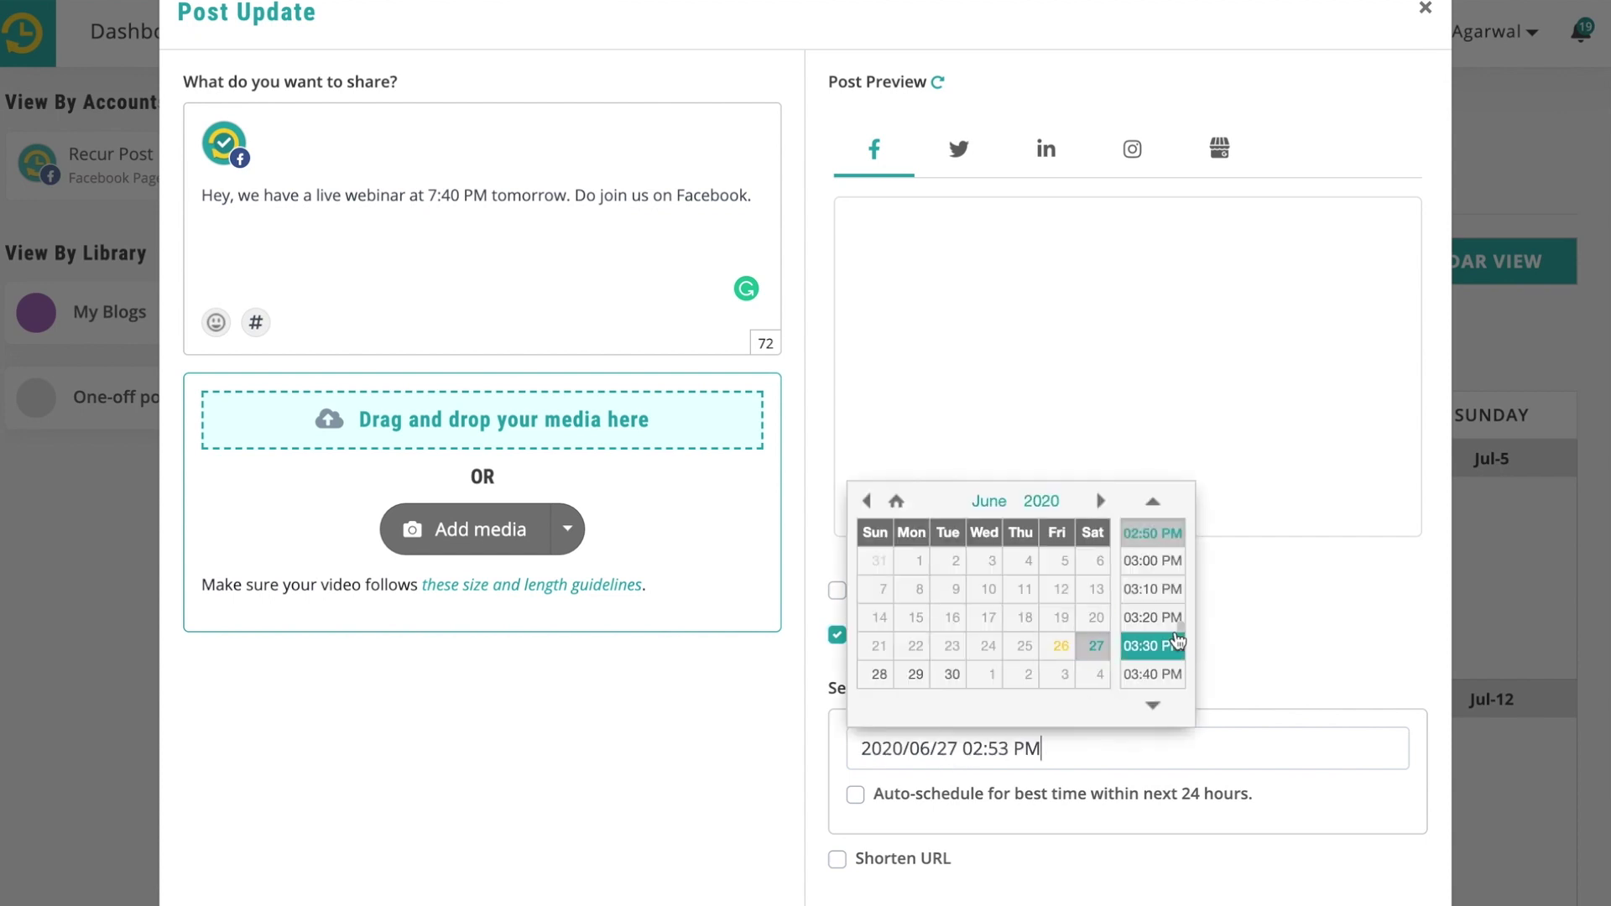
scroll(1178, 641, "down", 5)
scroll(1178, 640, "up", 3)
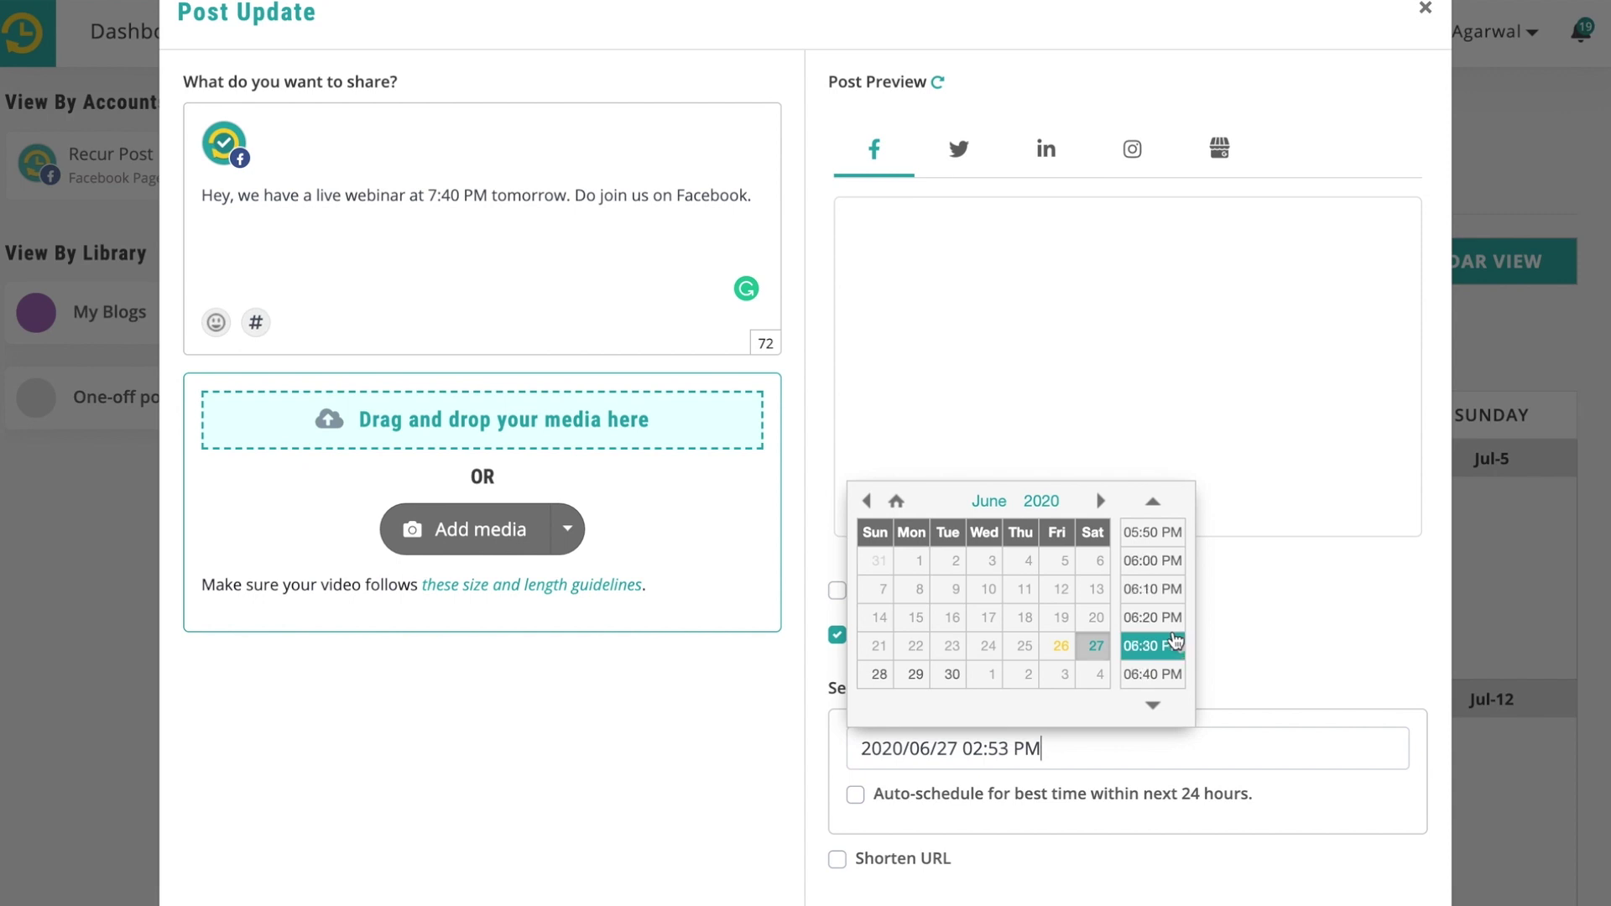
left_click(1146, 593)
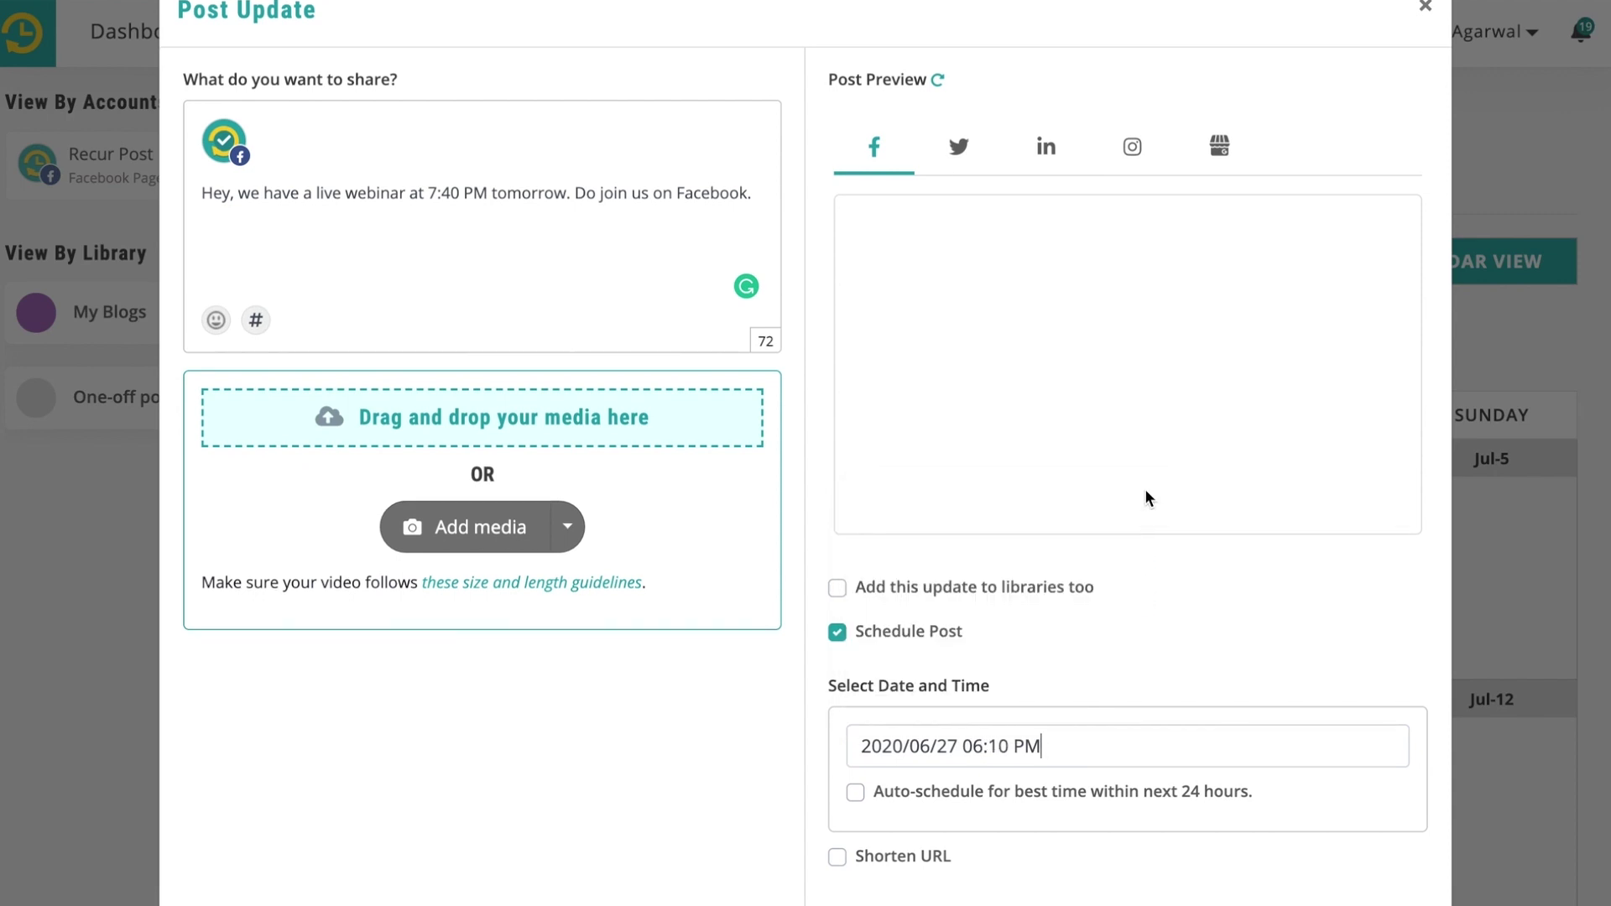
scroll(1198, 629, "down", 2)
left_click(1333, 837)
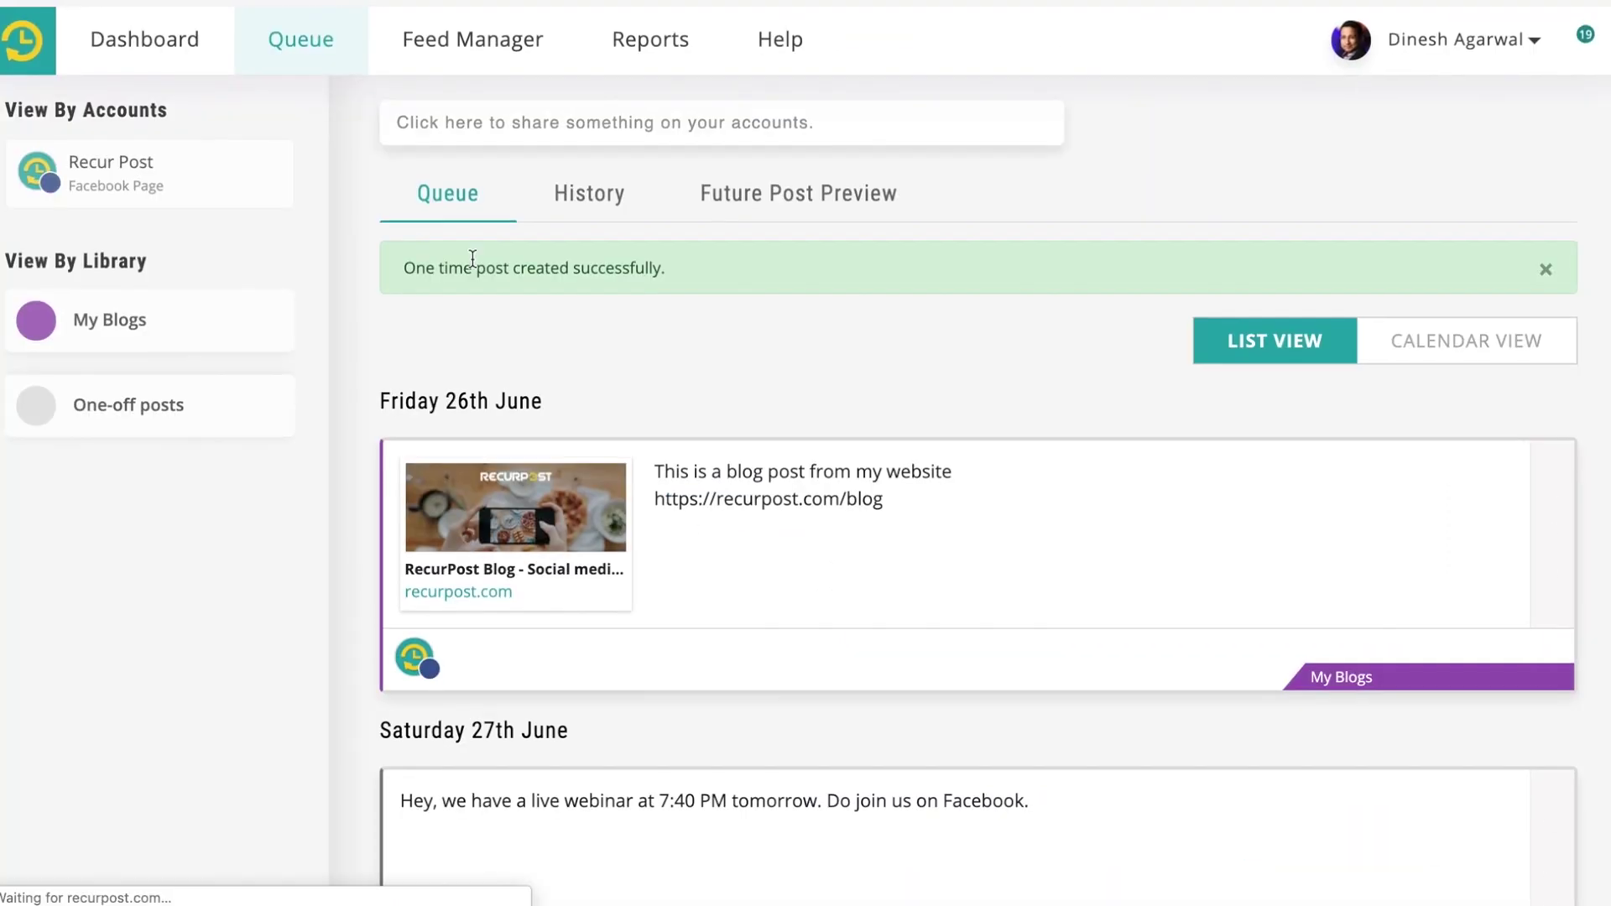
scroll(798, 509, "down", 3)
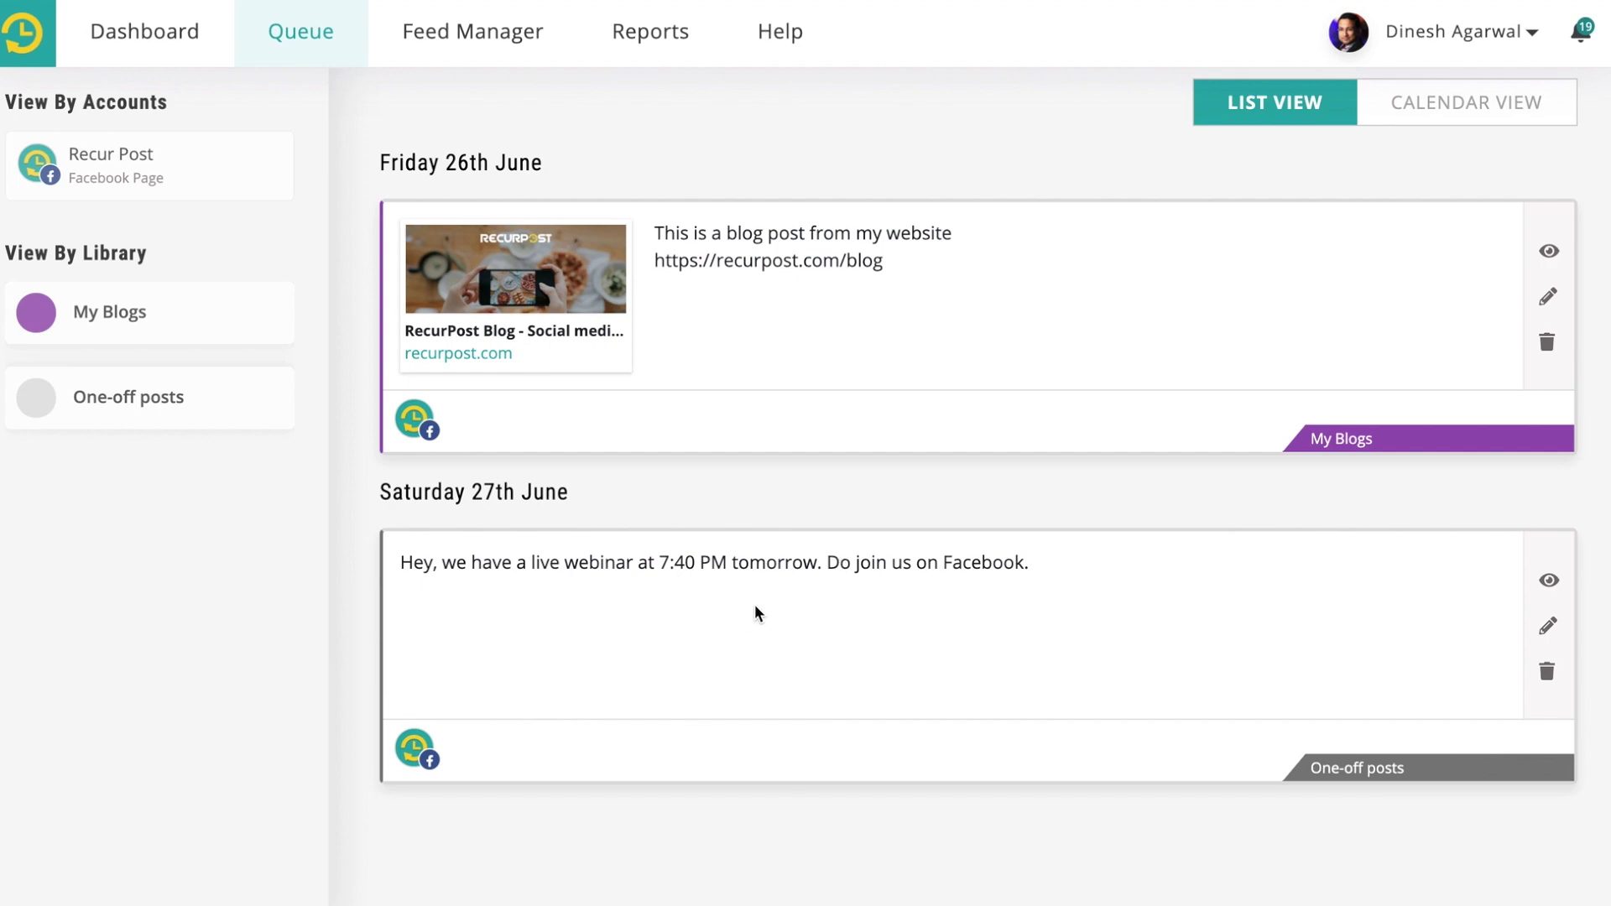
scroll(754, 604, "up", 2)
scroll(754, 604, "down", 2)
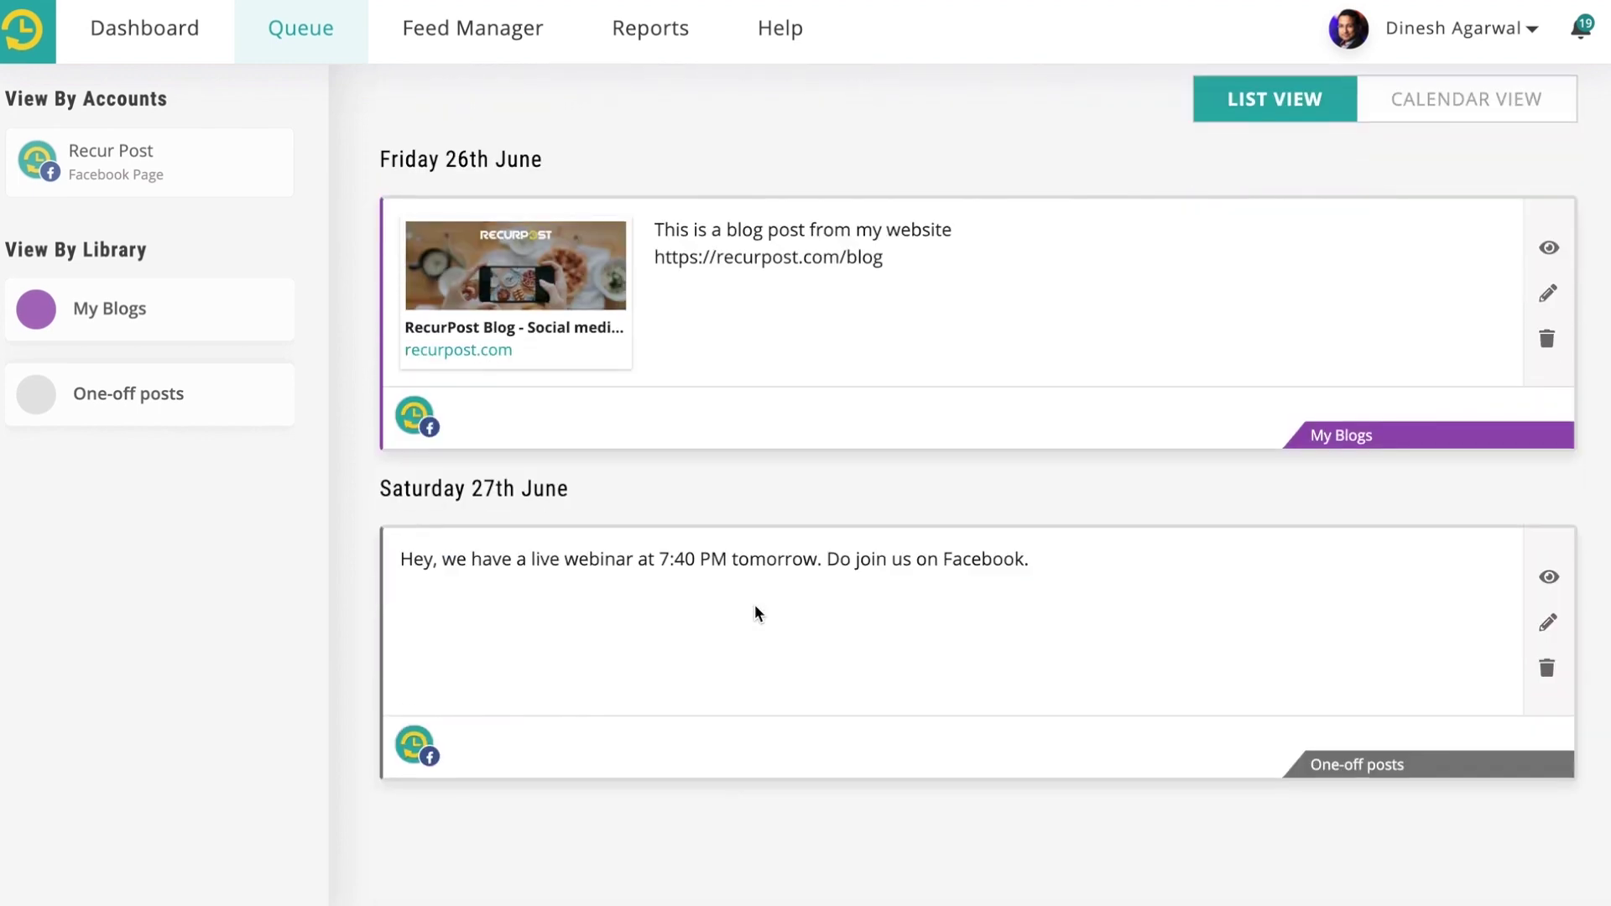
scroll(754, 604, "up", 3)
Compose 'Hey, we start our live webinar in 20 minutes.' for the Recur Post page with Schedule Post enabled.
left_click(531, 125)
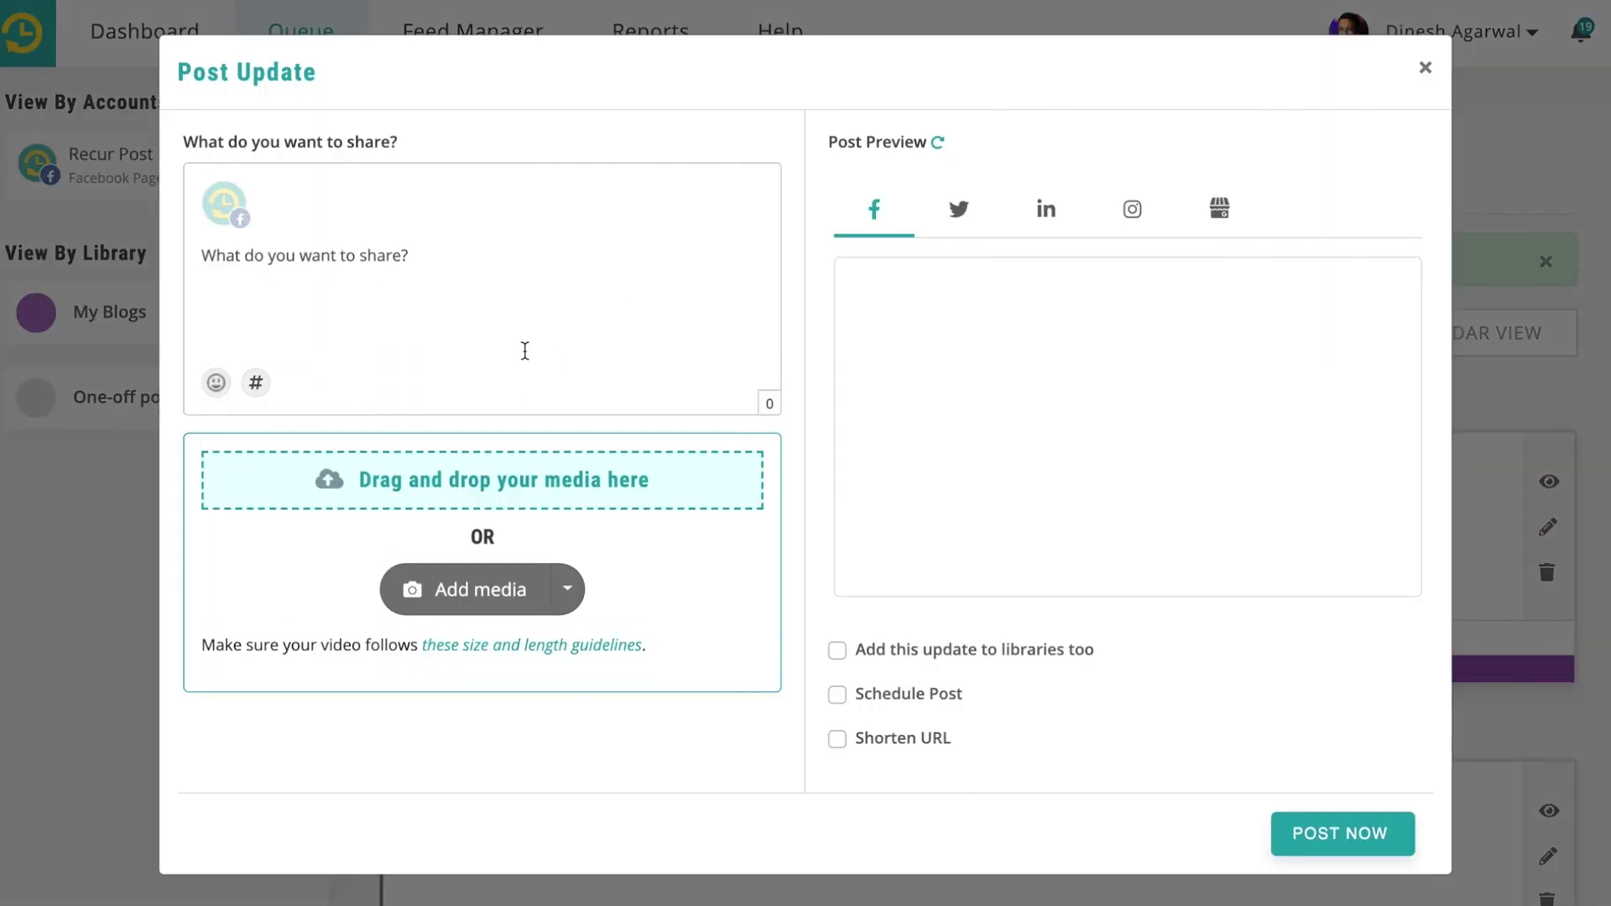
left_click(334, 253)
type("Hey, we start our l")
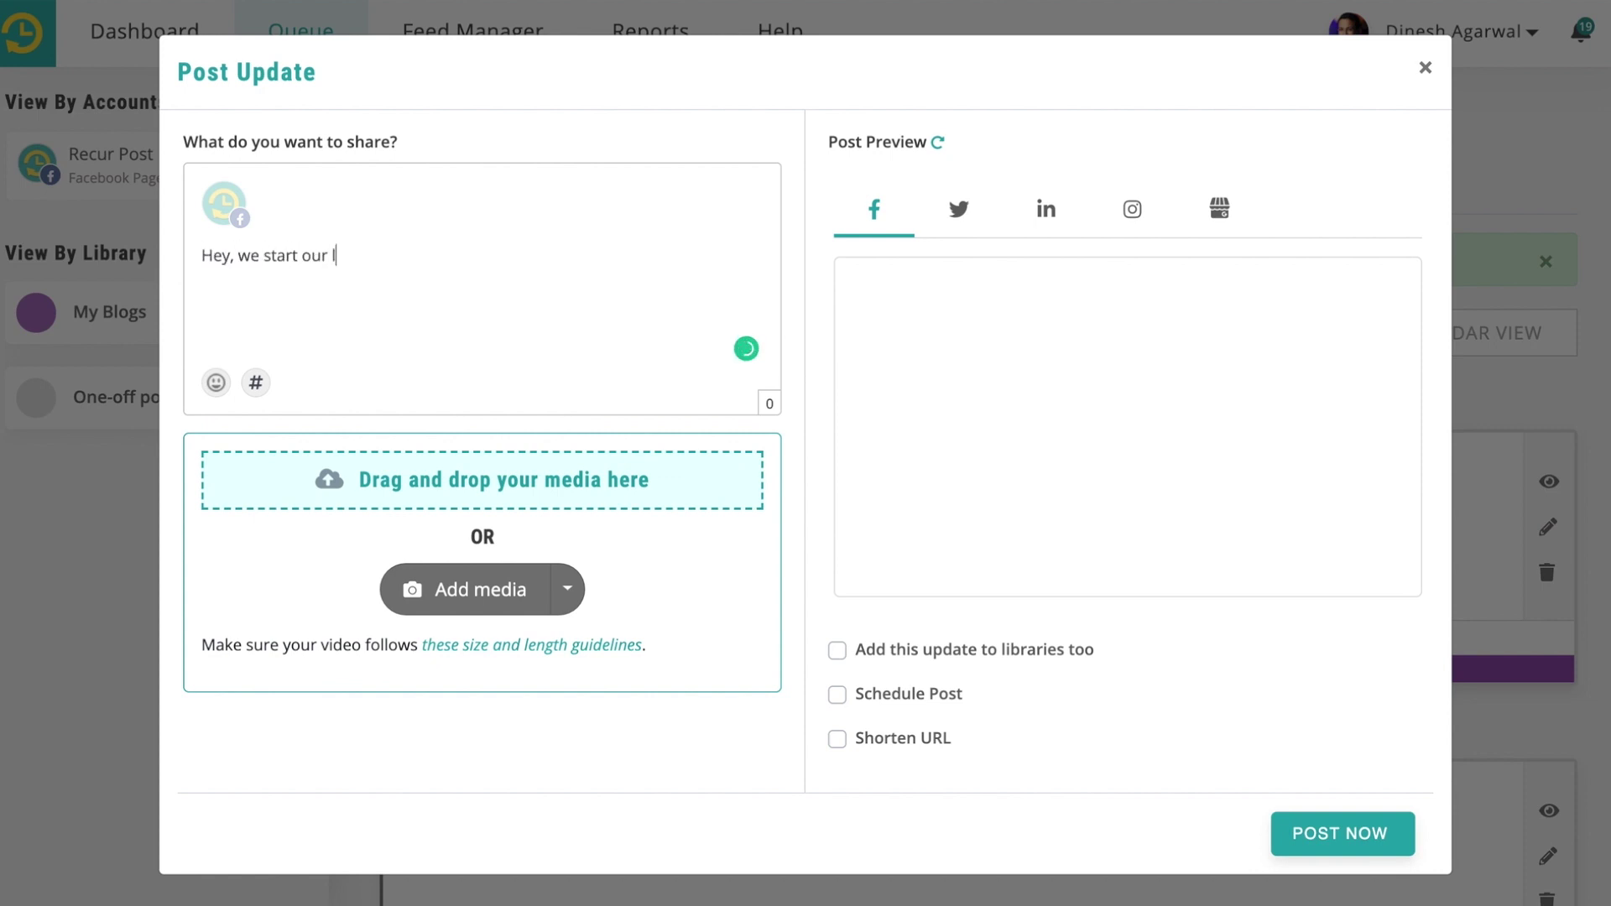
type("ive webinar in 20 minutes.")
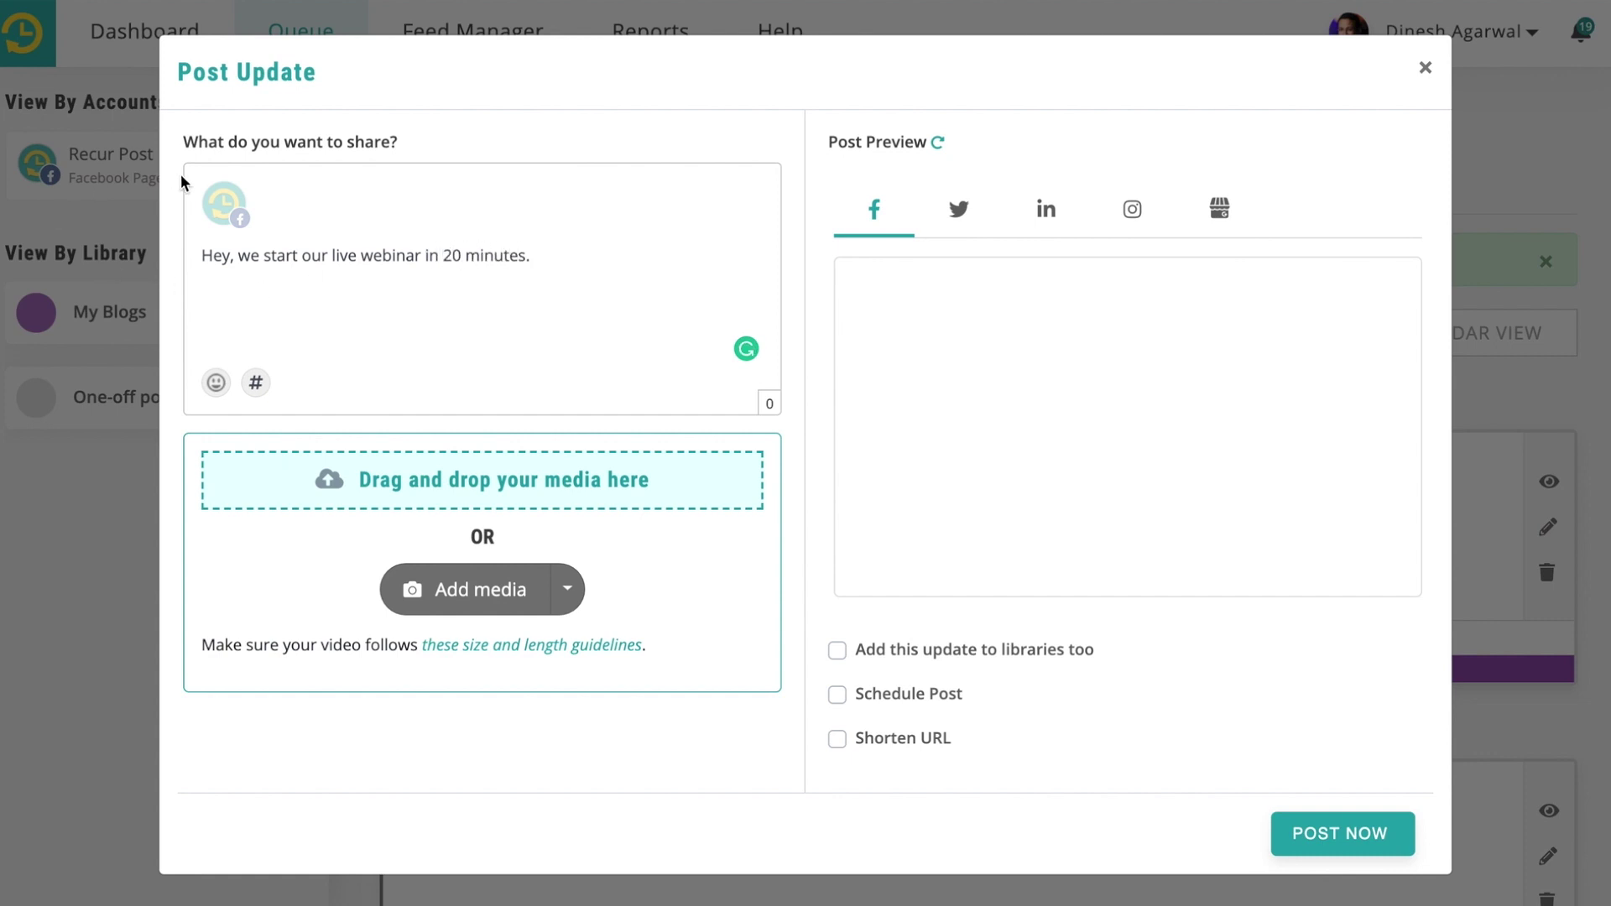
left_click(224, 203)
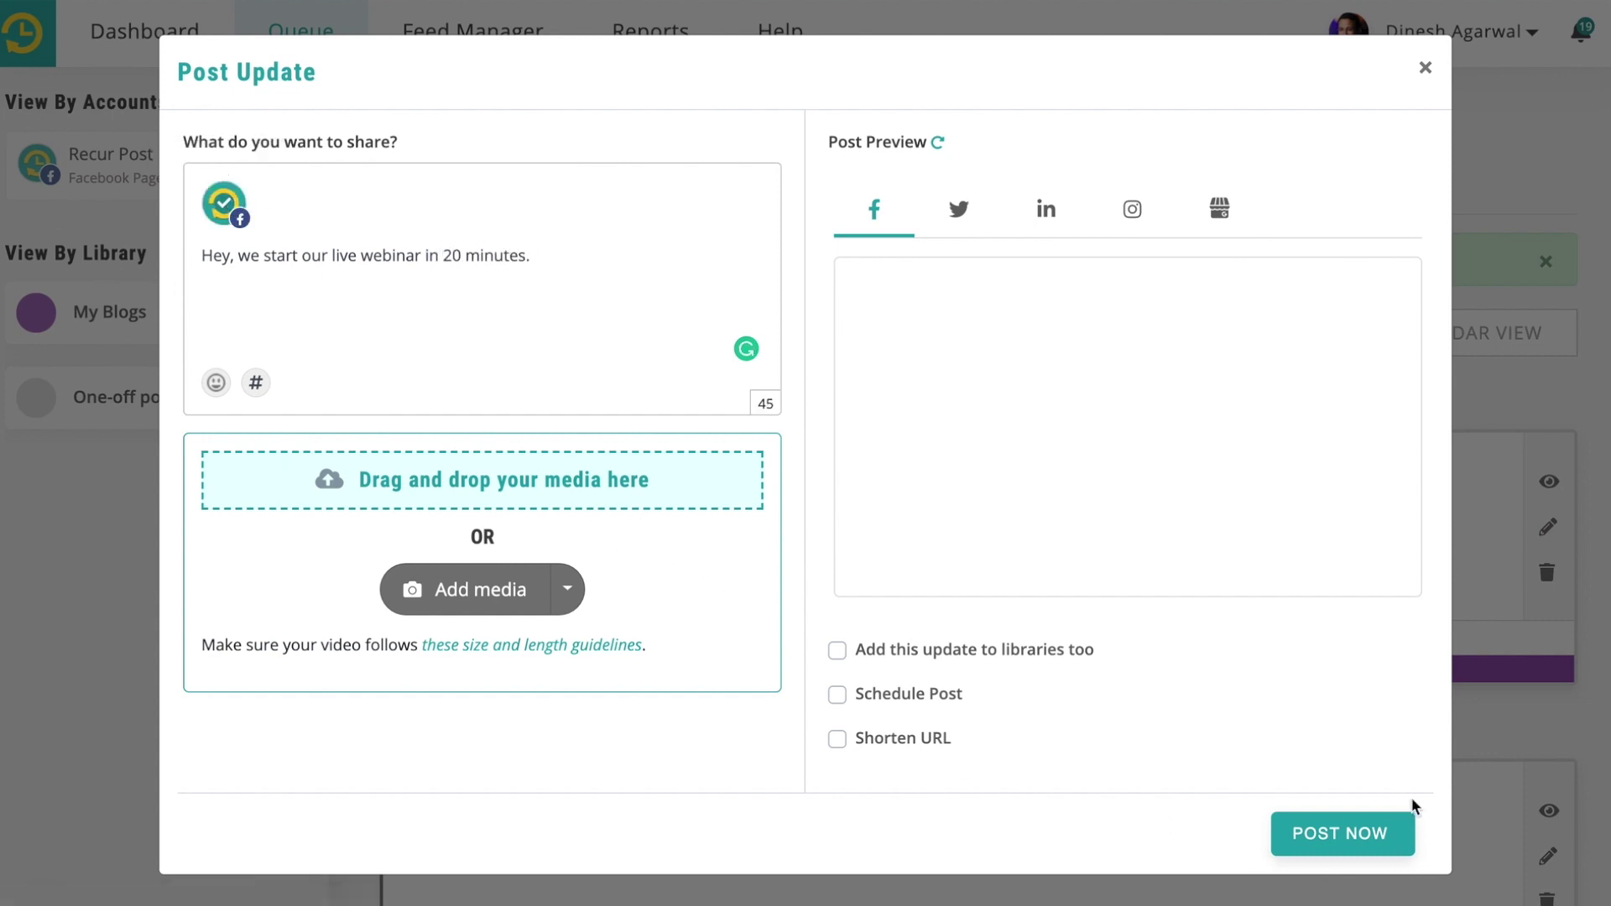
left_click(837, 694)
Schedule the webinar reminder for 26 June 2020 at 07:20 PM.
scroll(1061, 718, "down", 3)
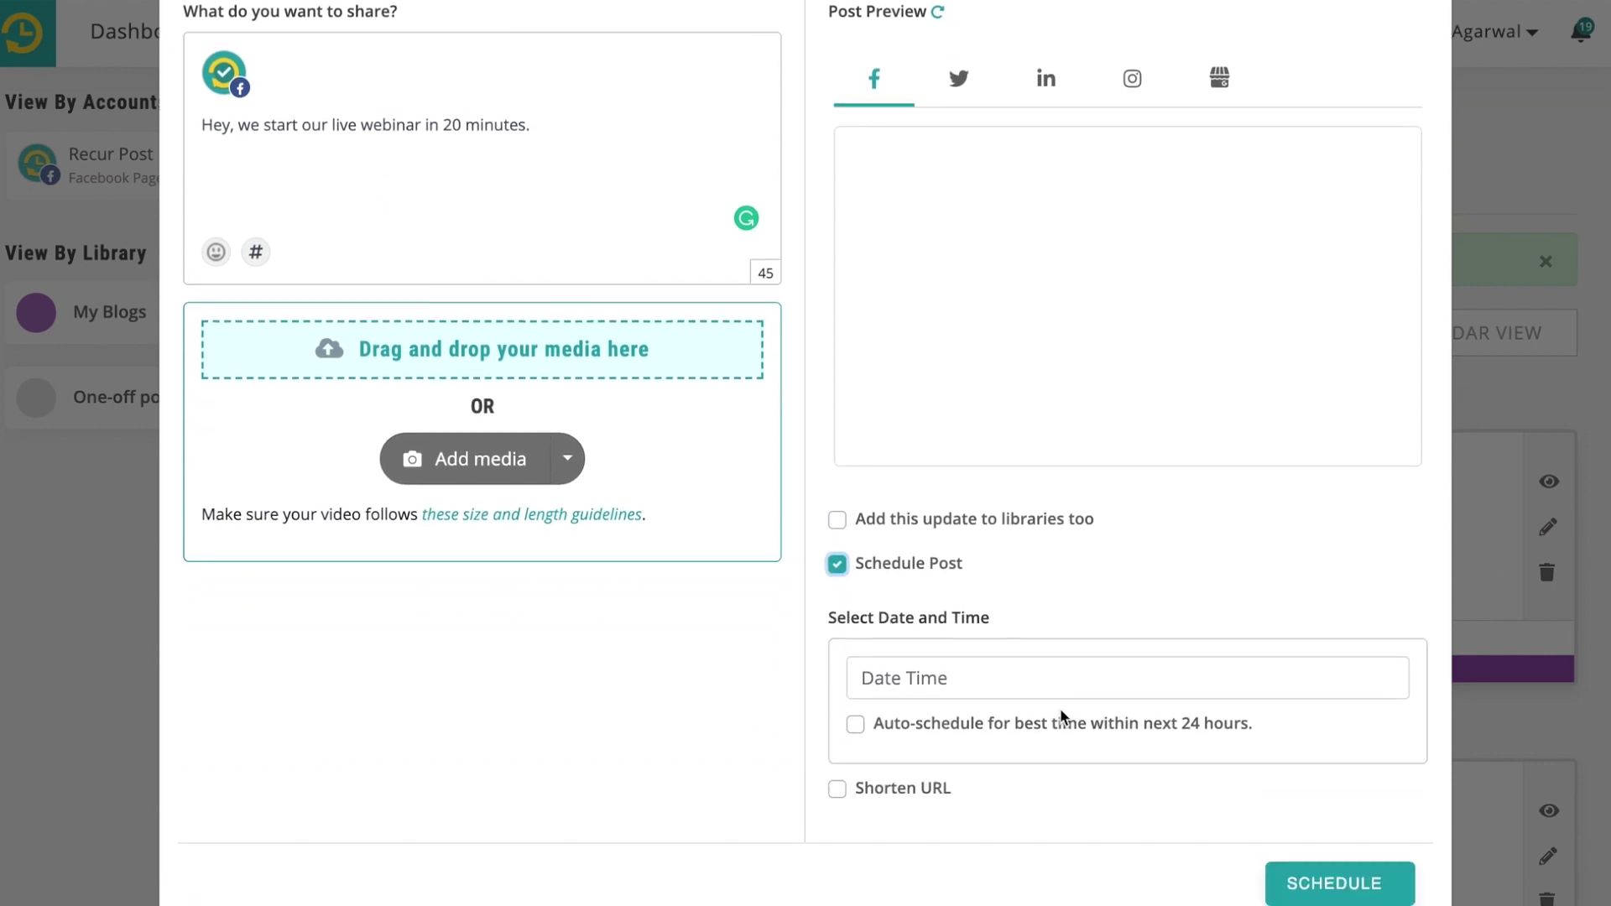
left_click(990, 669)
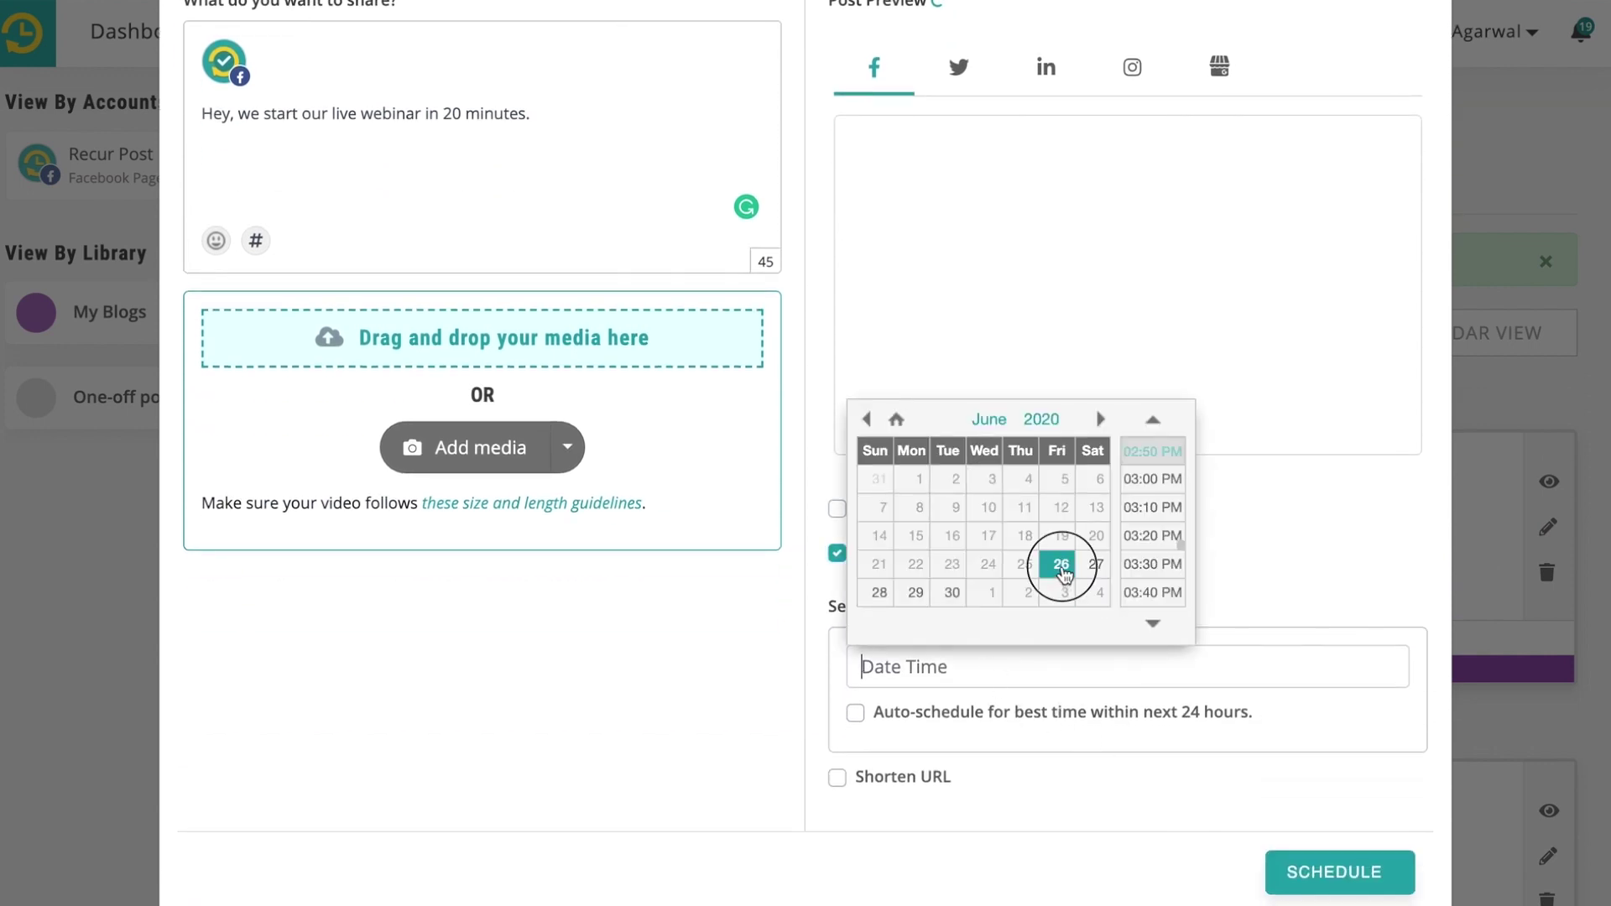
left_click(1055, 564)
scroll(1154, 582, "down", 10)
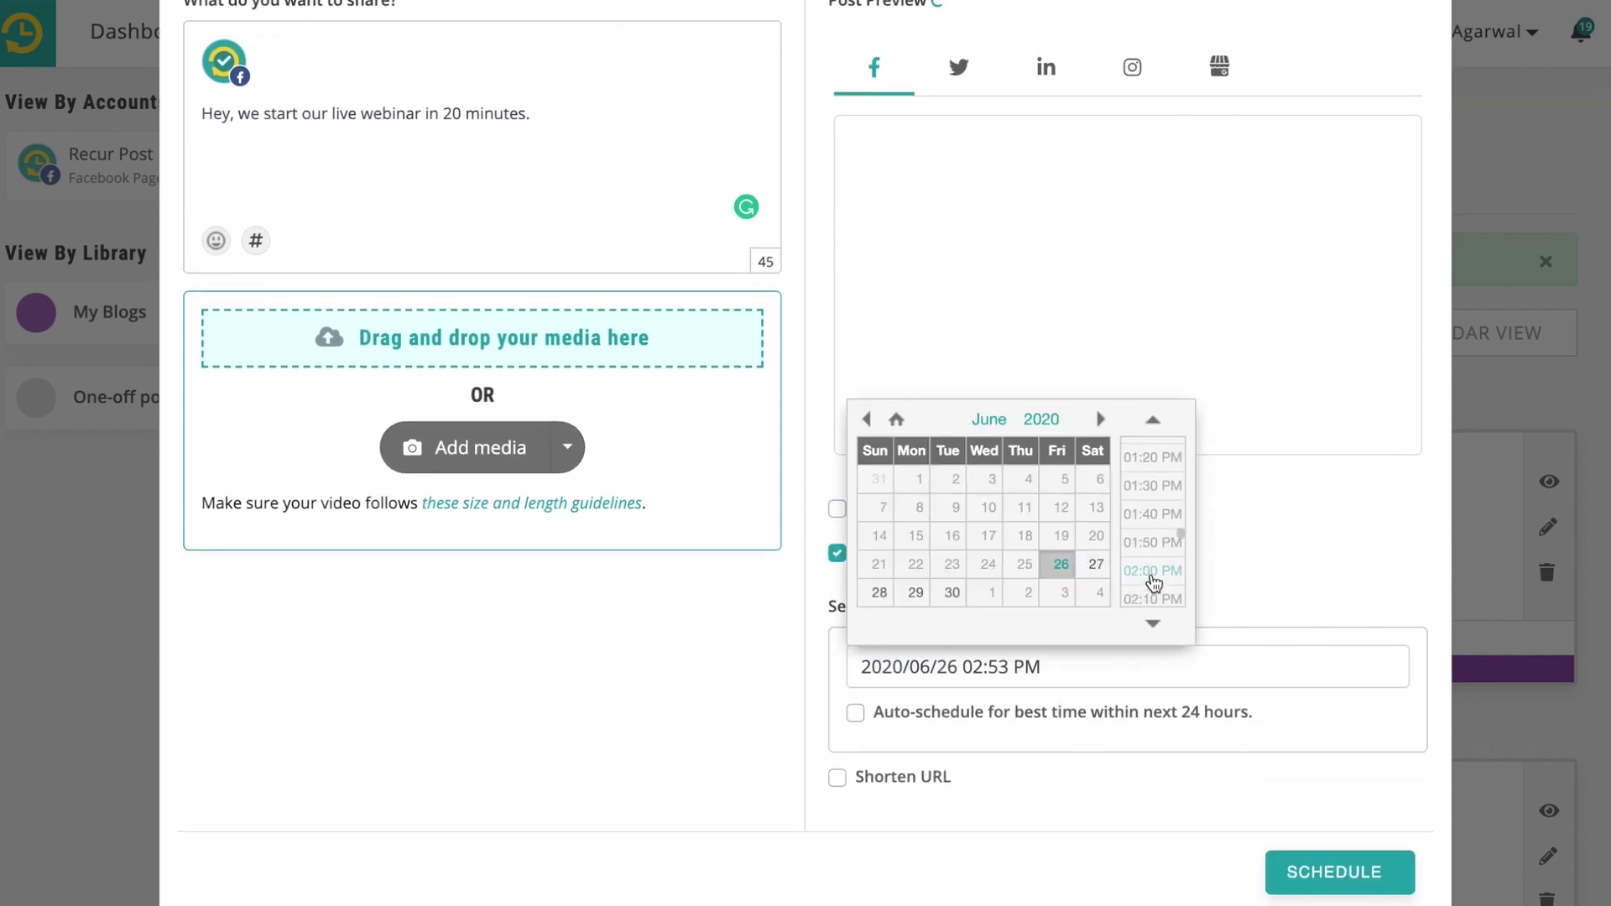
scroll(1154, 582, "up", 1)
scroll(1154, 582, "down", 1)
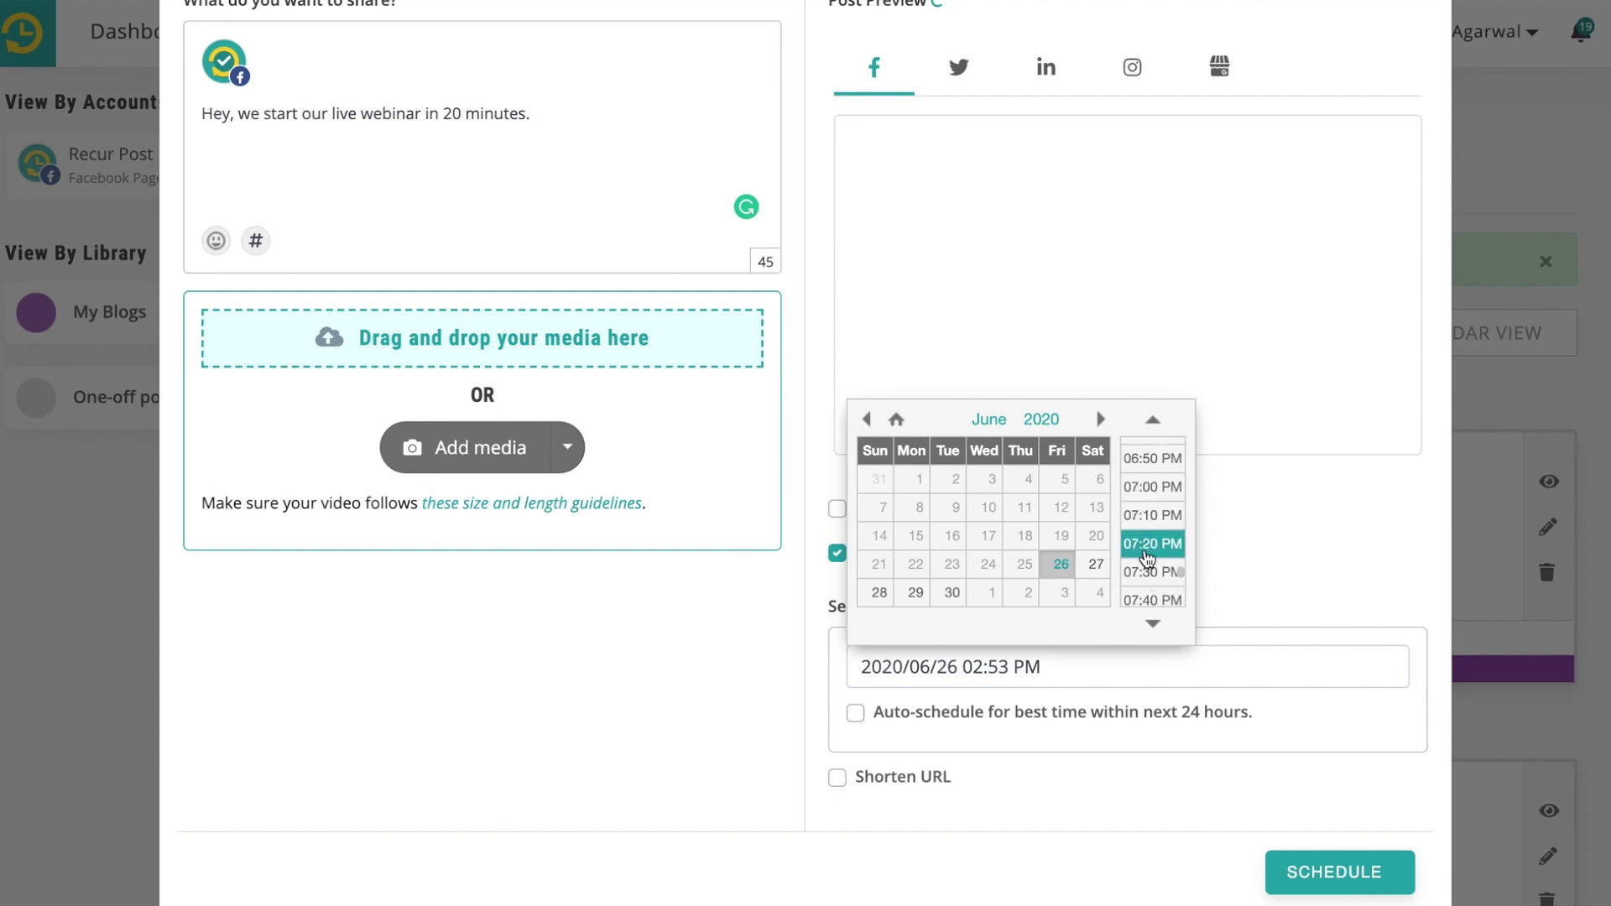
left_click(1152, 576)
left_click(1332, 873)
scroll(882, 482, "down", 3)
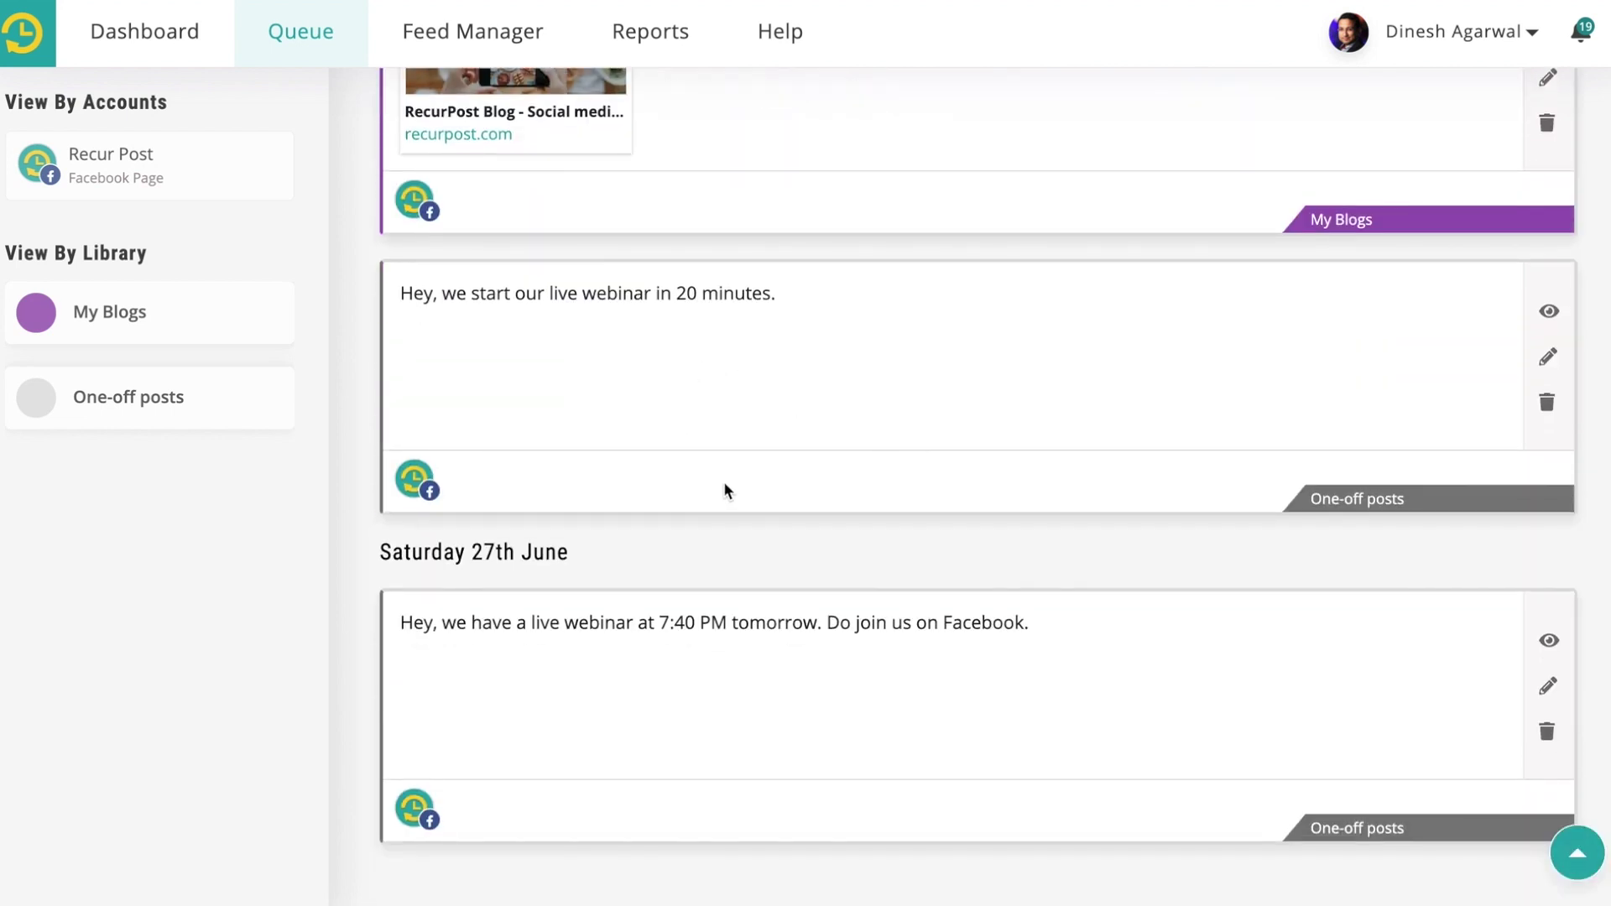
scroll(726, 491, "up", 4)
Open Reports for the Recur Post page's last week and review 314 fans, 7 posts published.
left_click(722, 50)
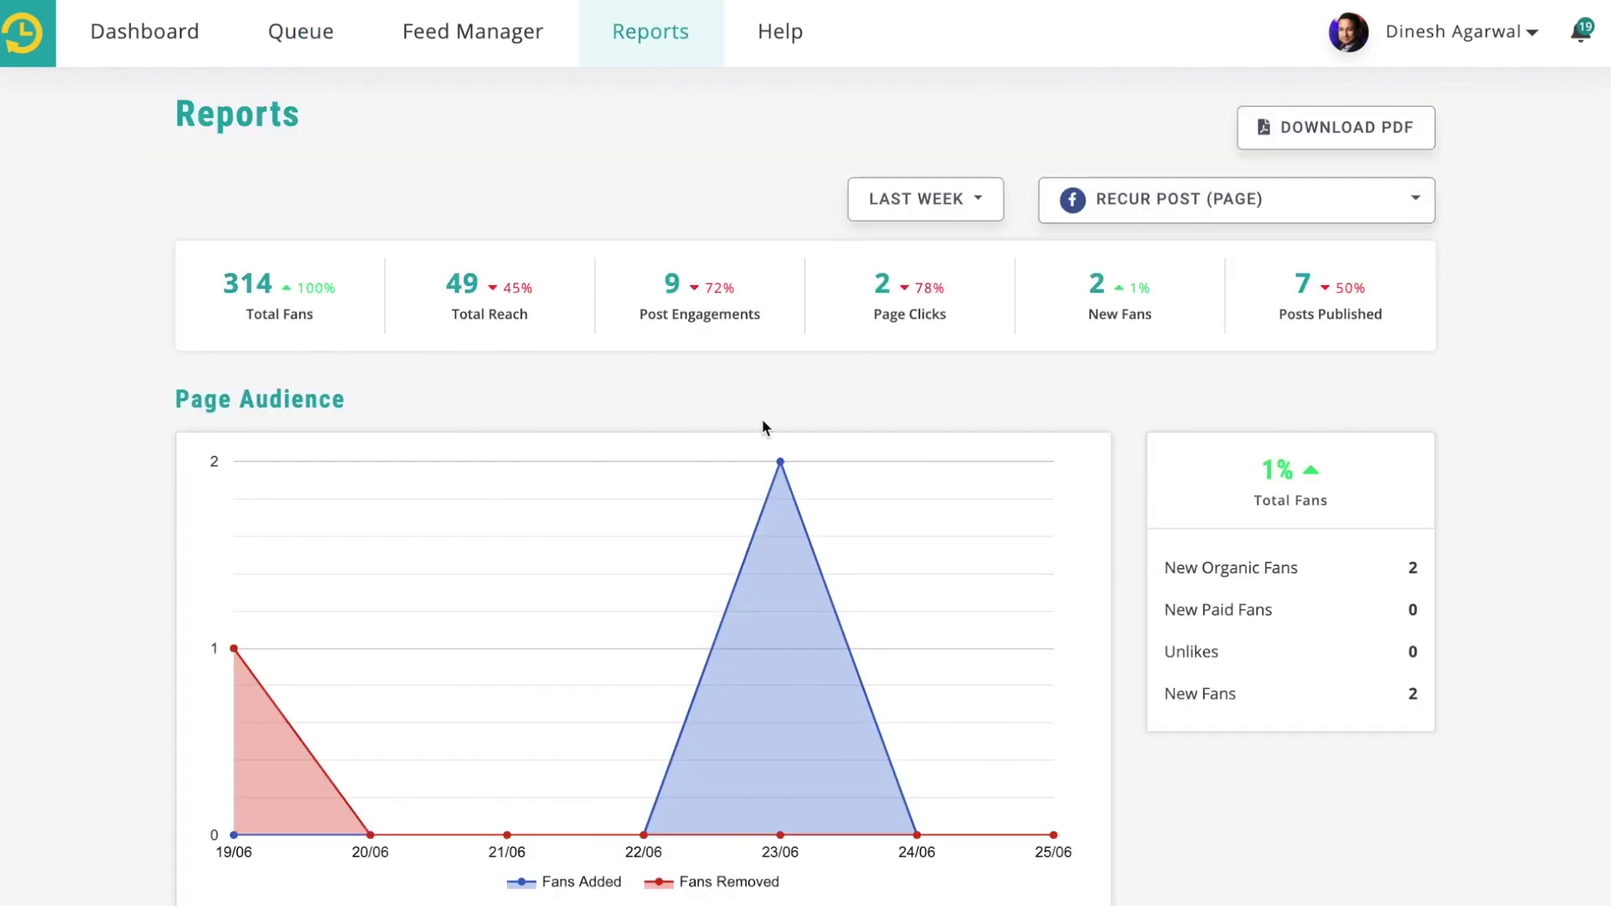
scroll(972, 366, "down", 15)
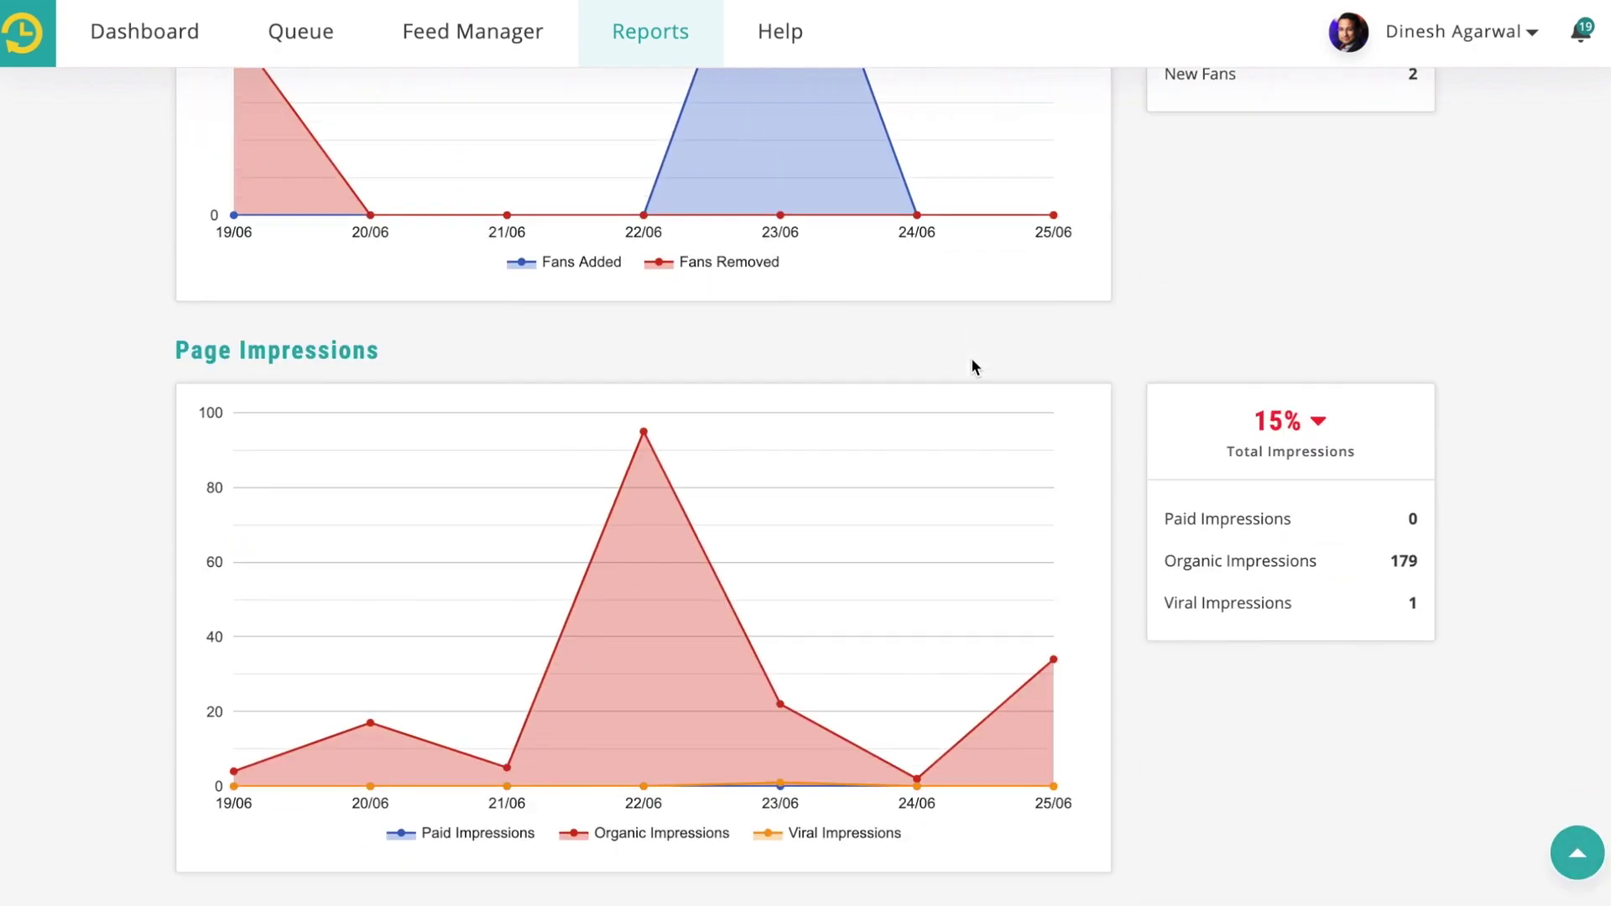
scroll(972, 366, "down", 18)
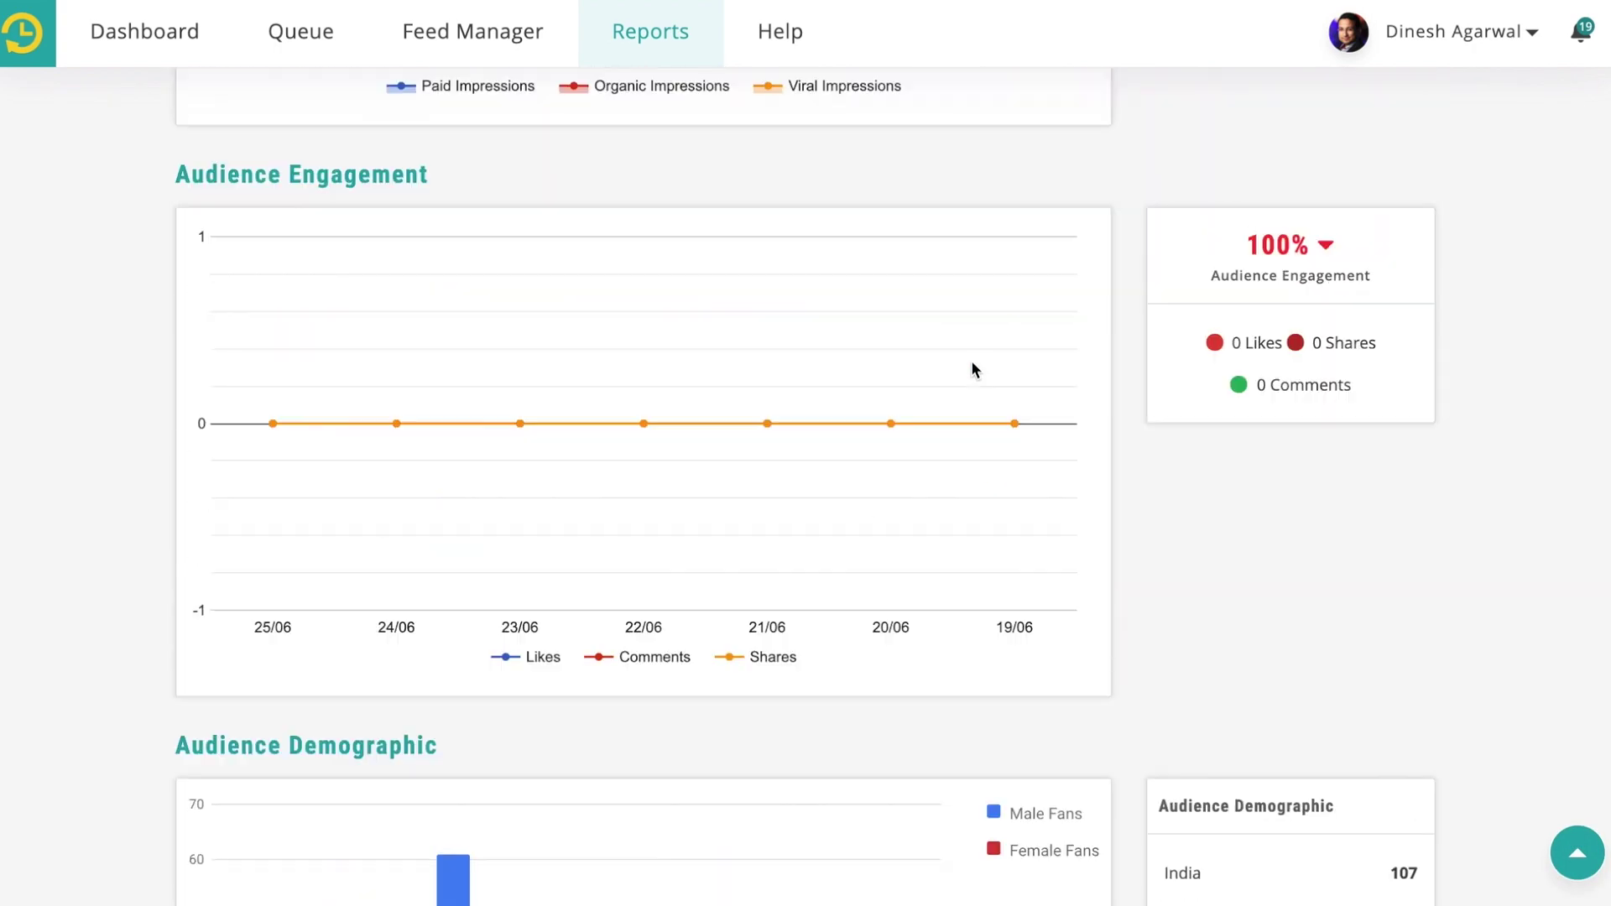
scroll(971, 360, "up", 15)
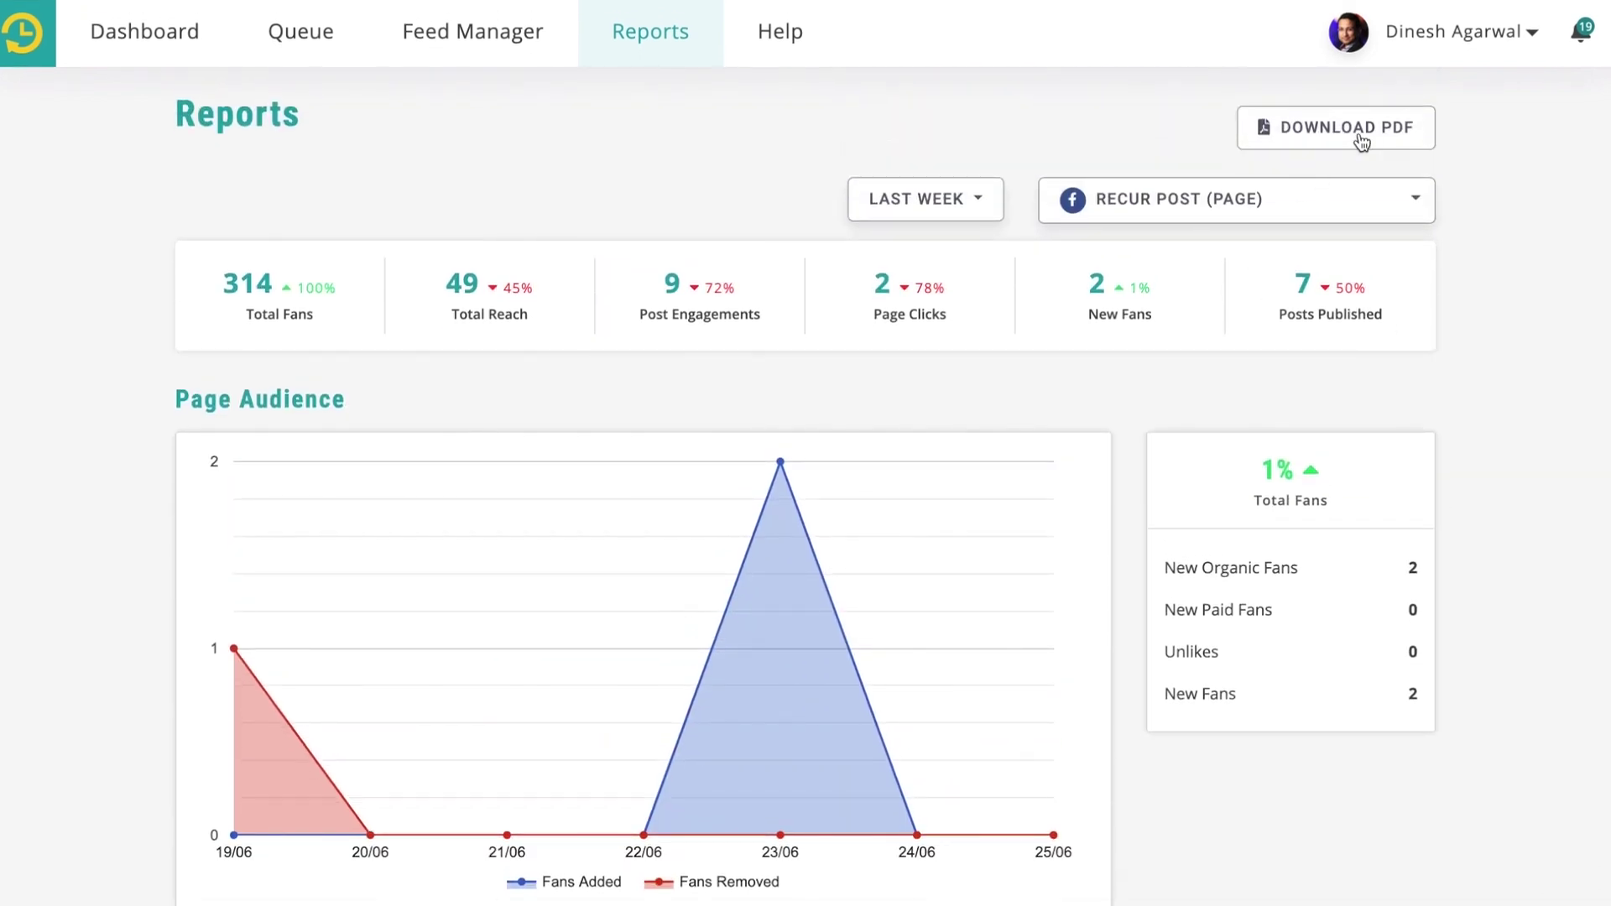
left_click(1362, 141)
left_click(810, 297)
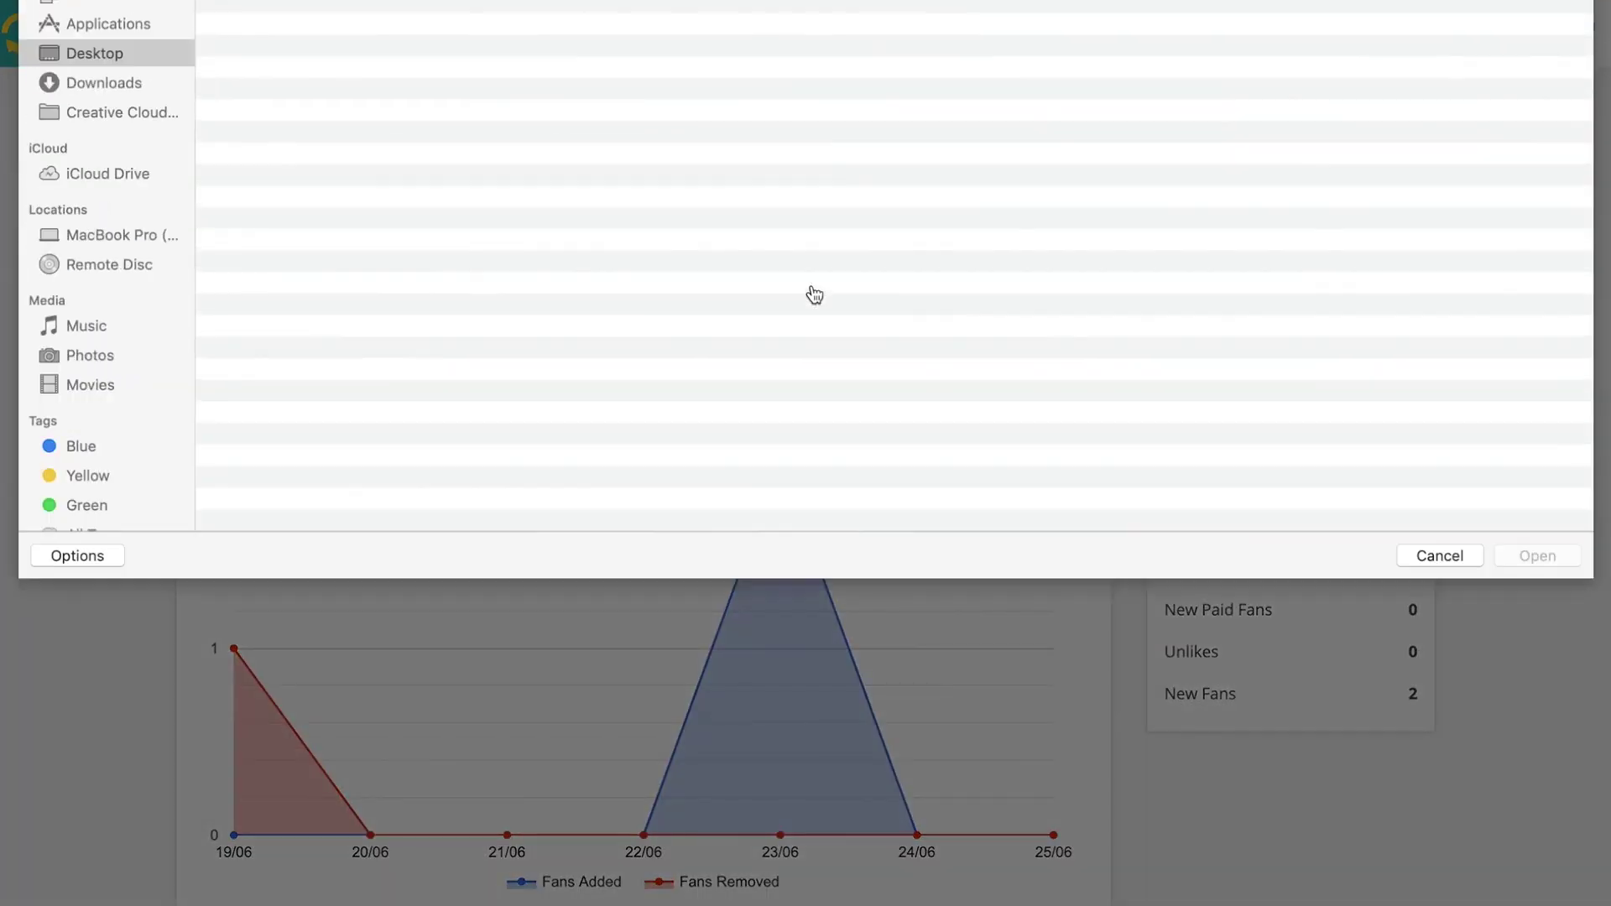
left_click(1439, 673)
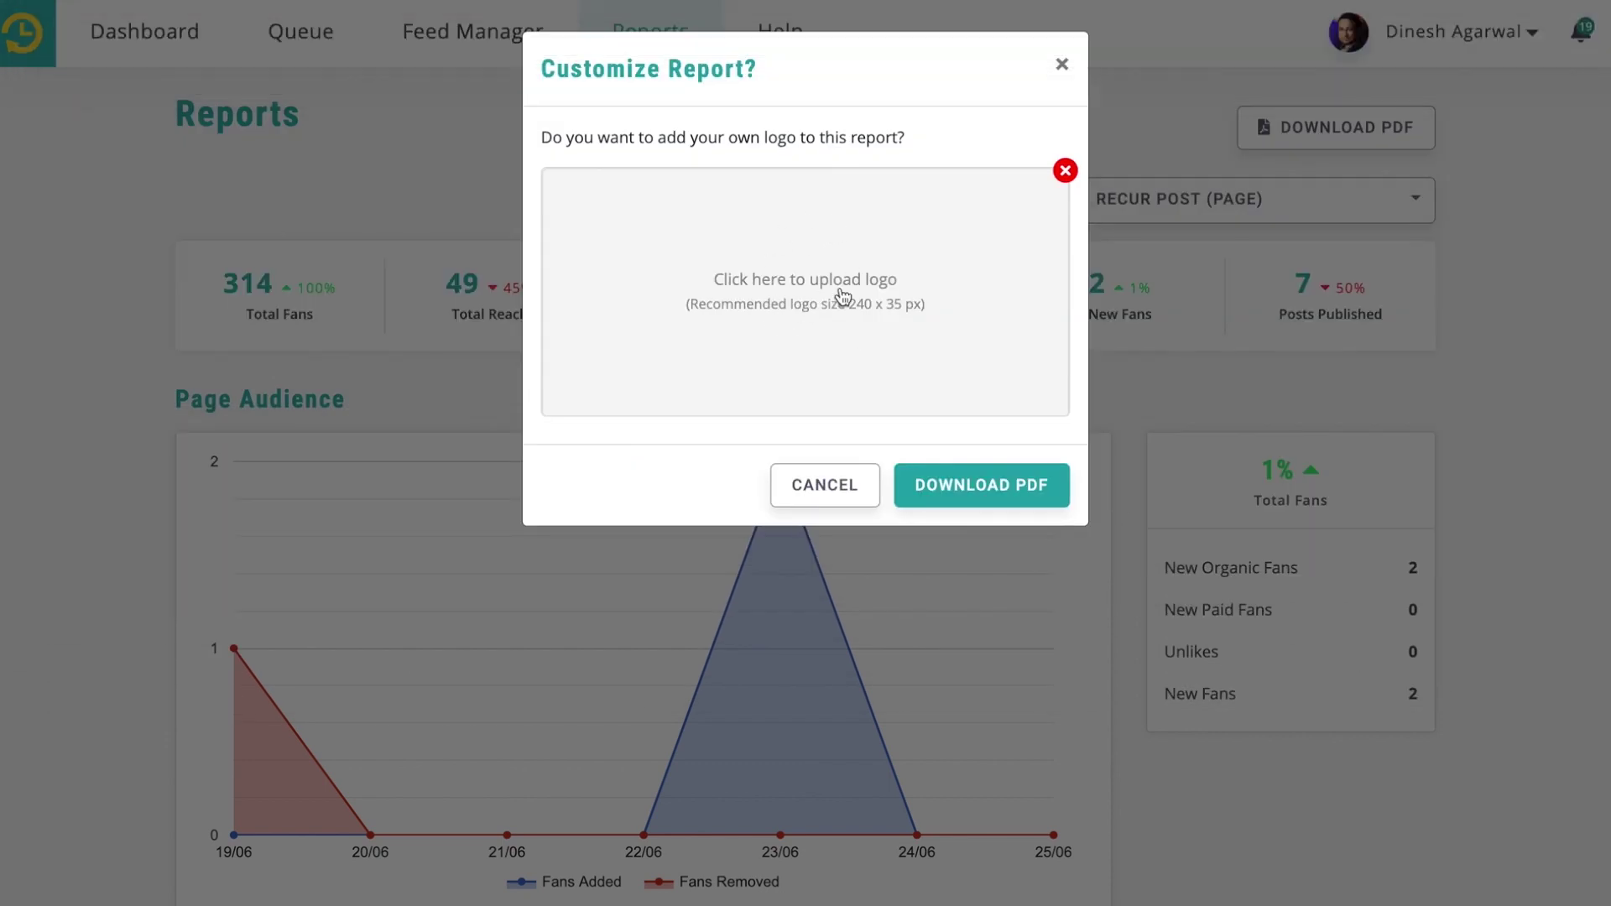
left_click(804, 491)
scroll(594, 227, "down", 1)
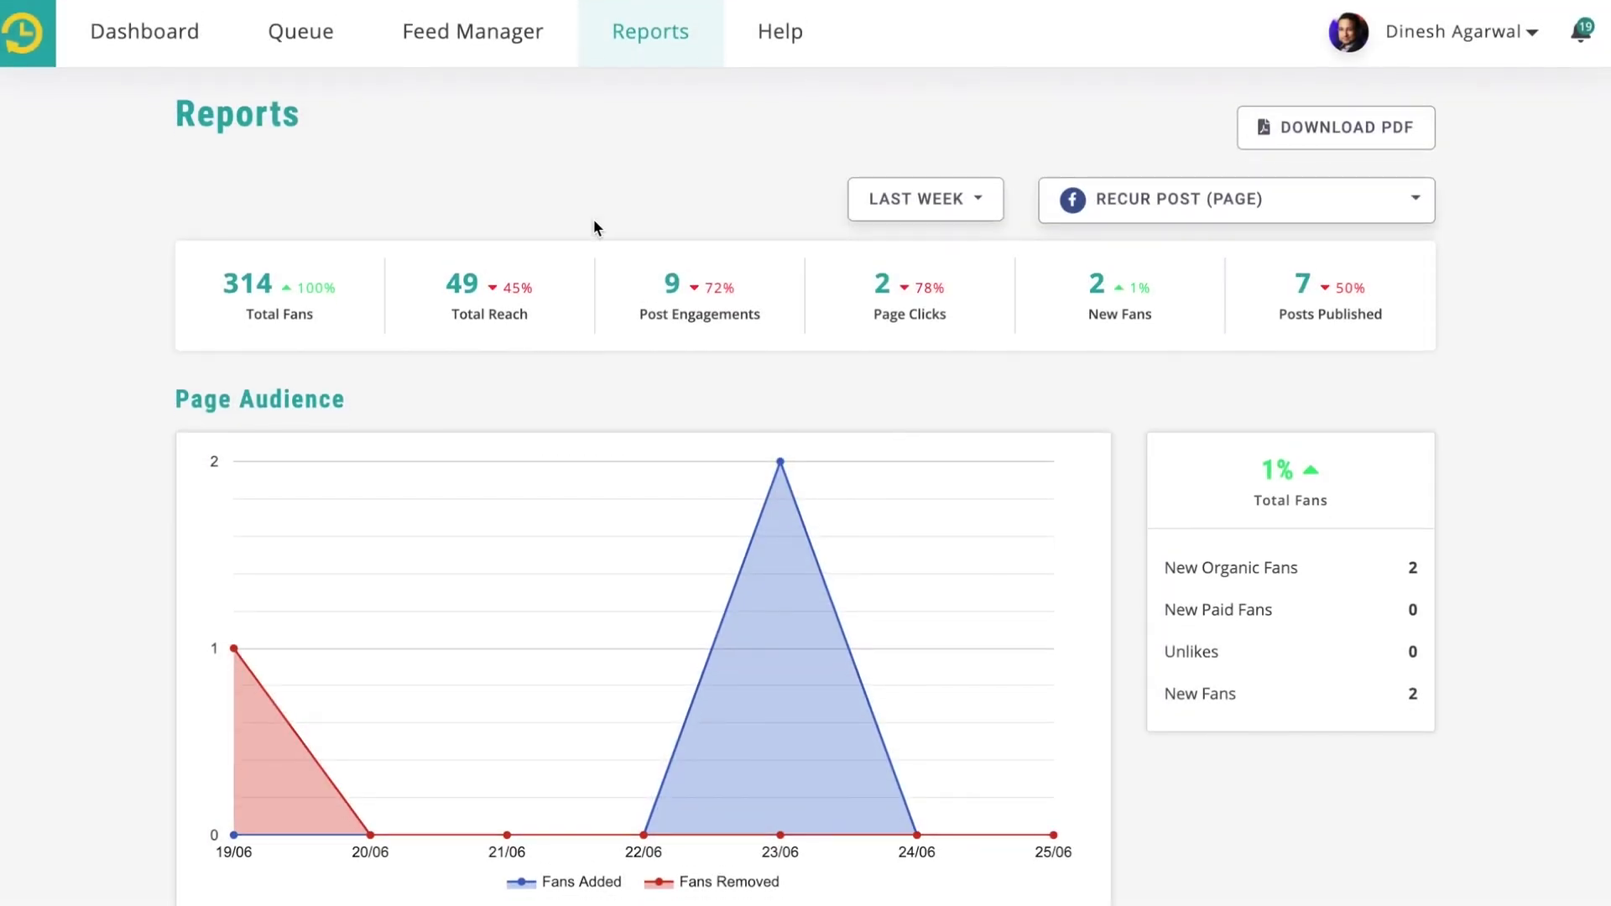